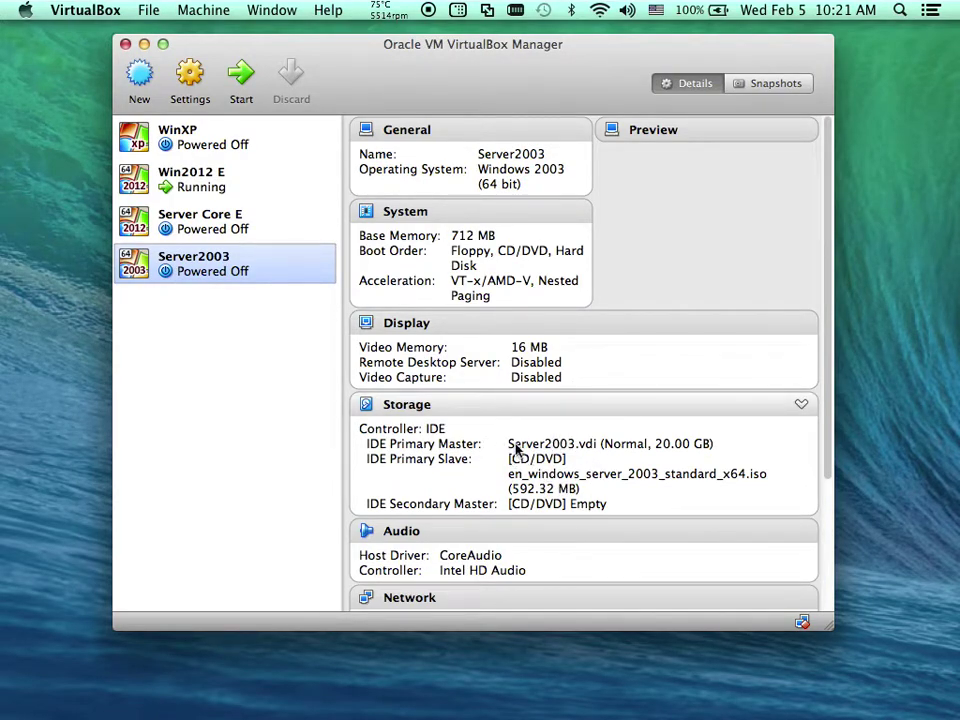
# - Start the Server2003 VM, dismiss the auto-capture notice, and set Shared Clipboard to Bidirectional
pyautogui.click(240, 85)
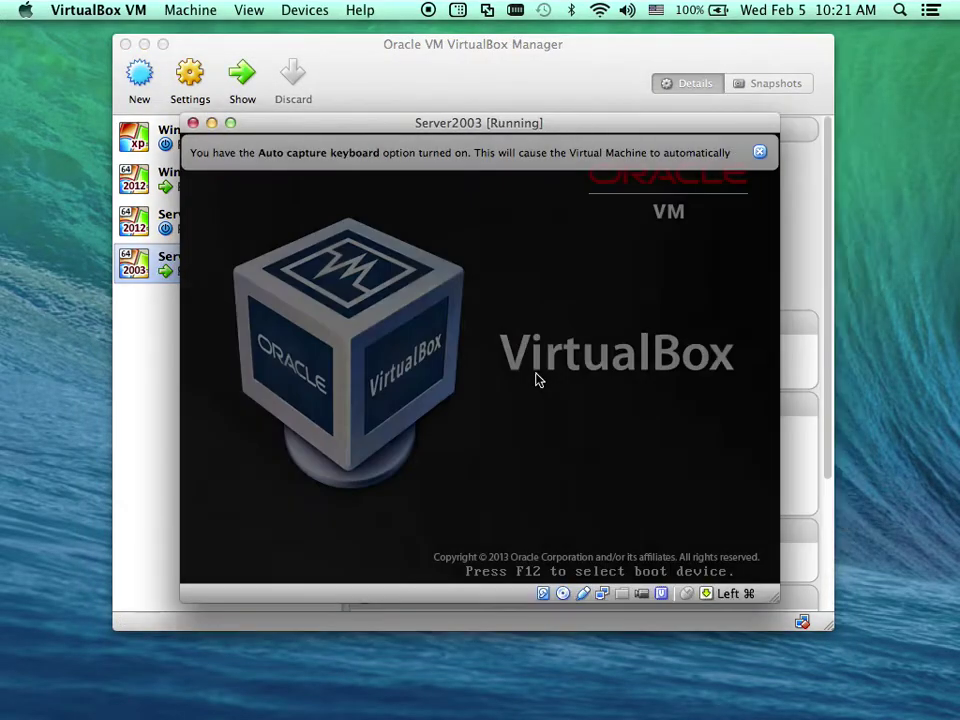
pyautogui.click(759, 152)
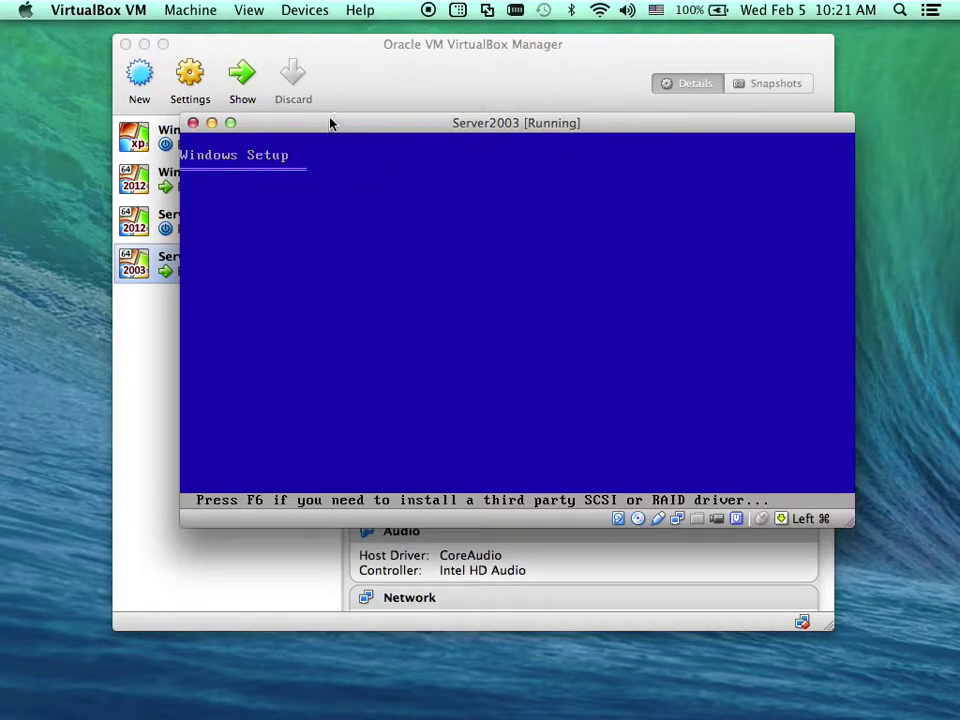
pyautogui.click(190, 12)
pyautogui.moveTo(304, 12)
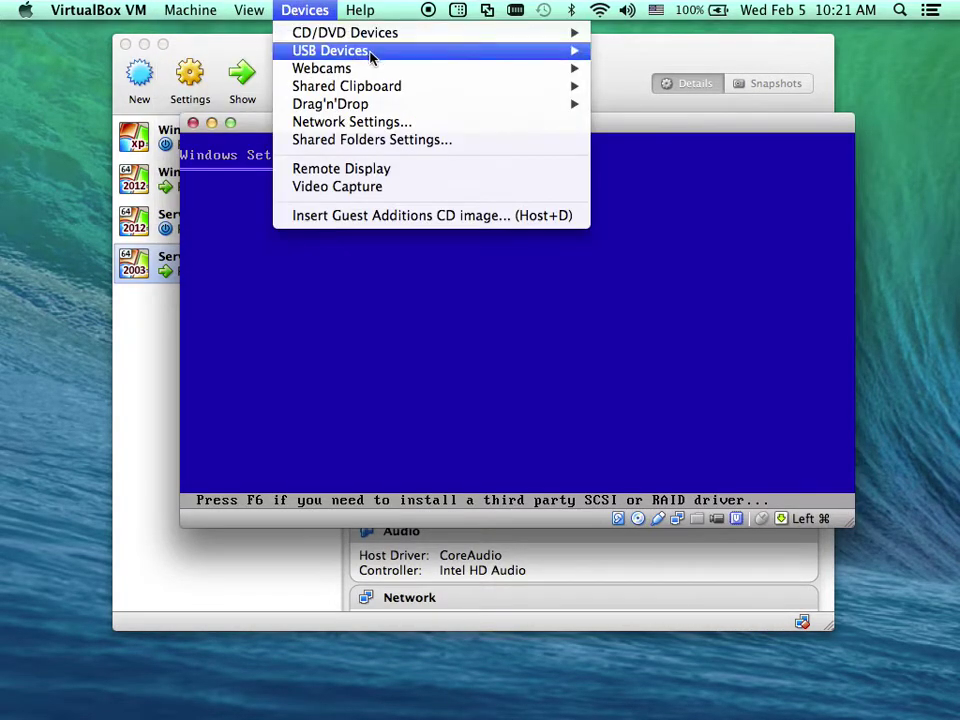
pyautogui.moveTo(575, 87)
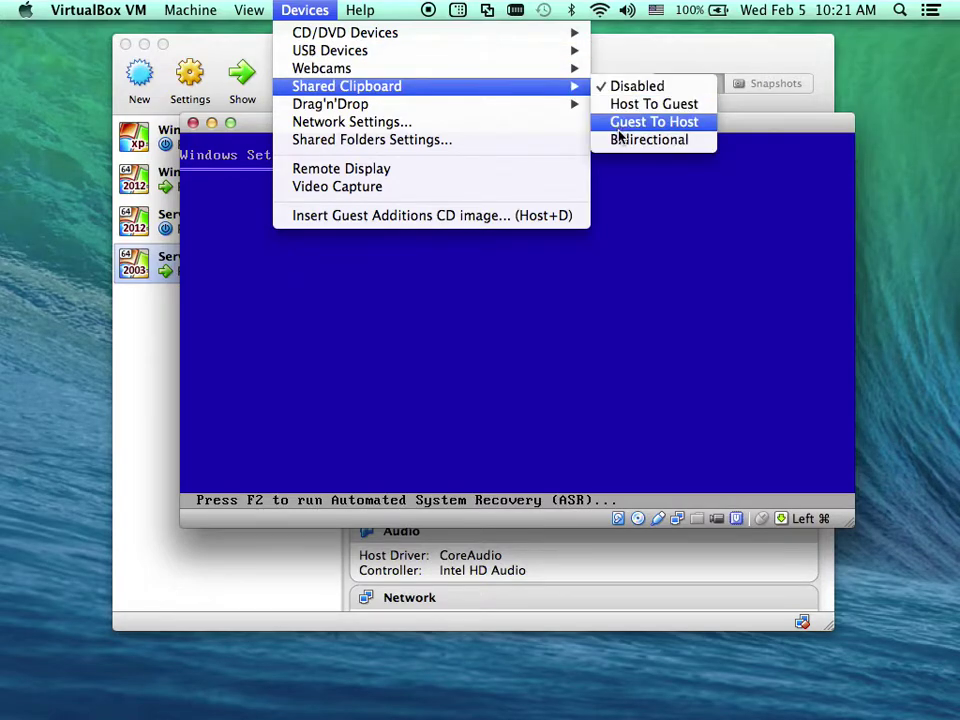
pyautogui.click(617, 139)
# - Set Drag'n'Drop to Bidirectional and review the Devices menu settings
pyautogui.click(288, 12)
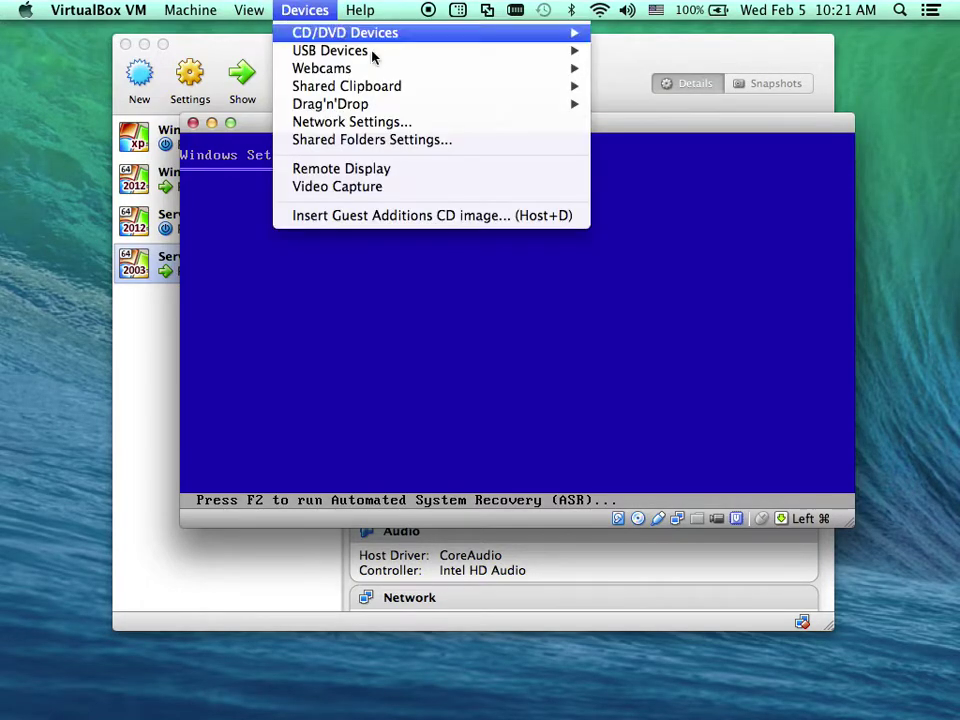
pyautogui.moveTo(576, 104)
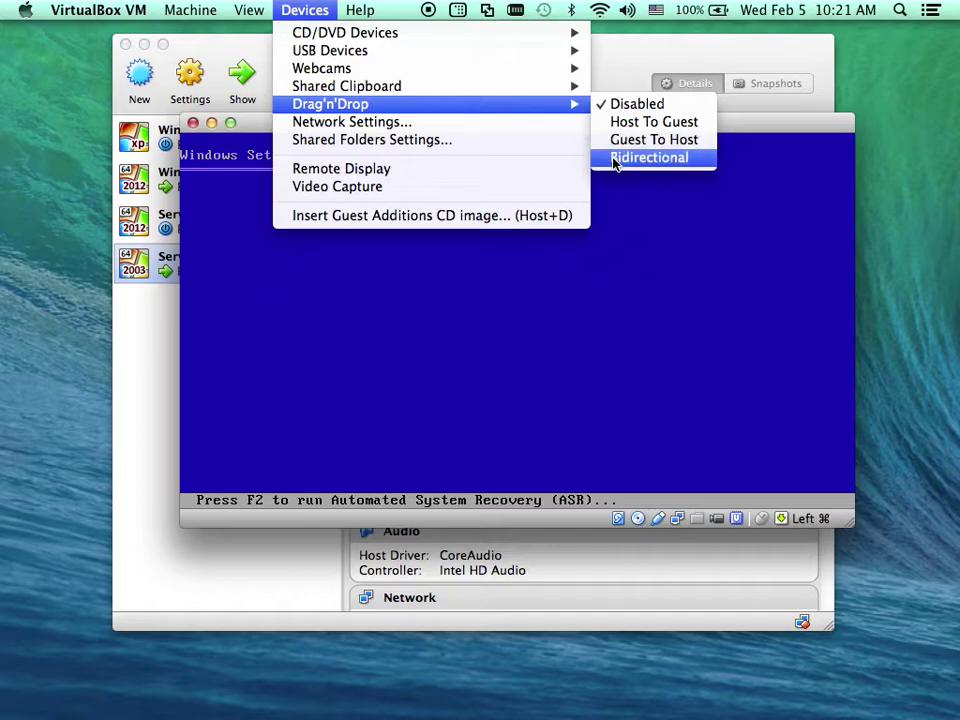
pyautogui.click(615, 158)
pyautogui.click(290, 10)
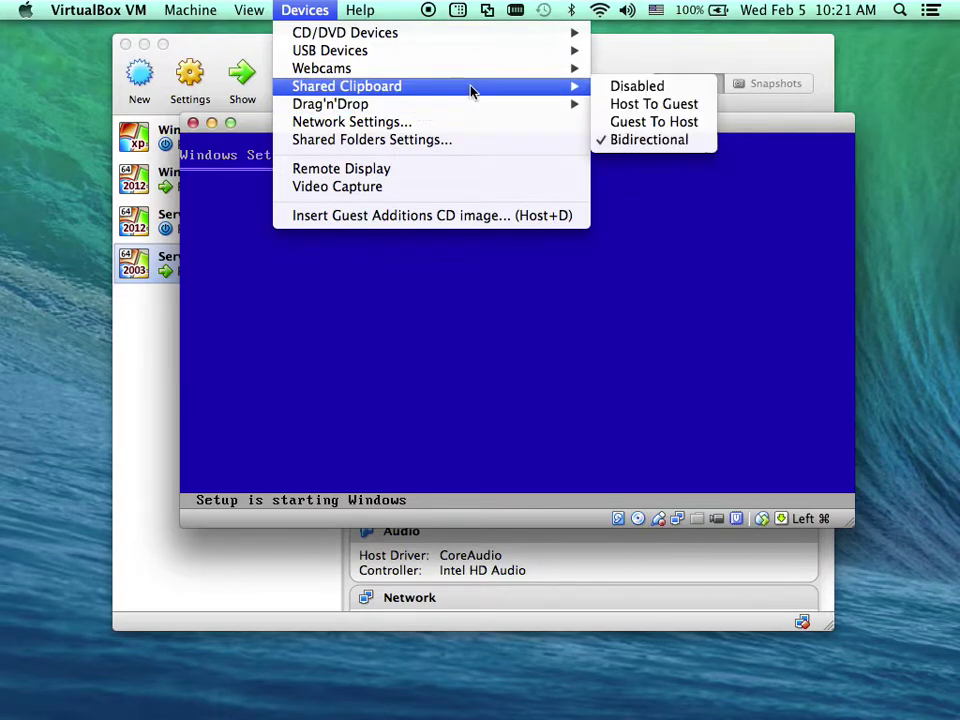
pyautogui.moveTo(474, 113)
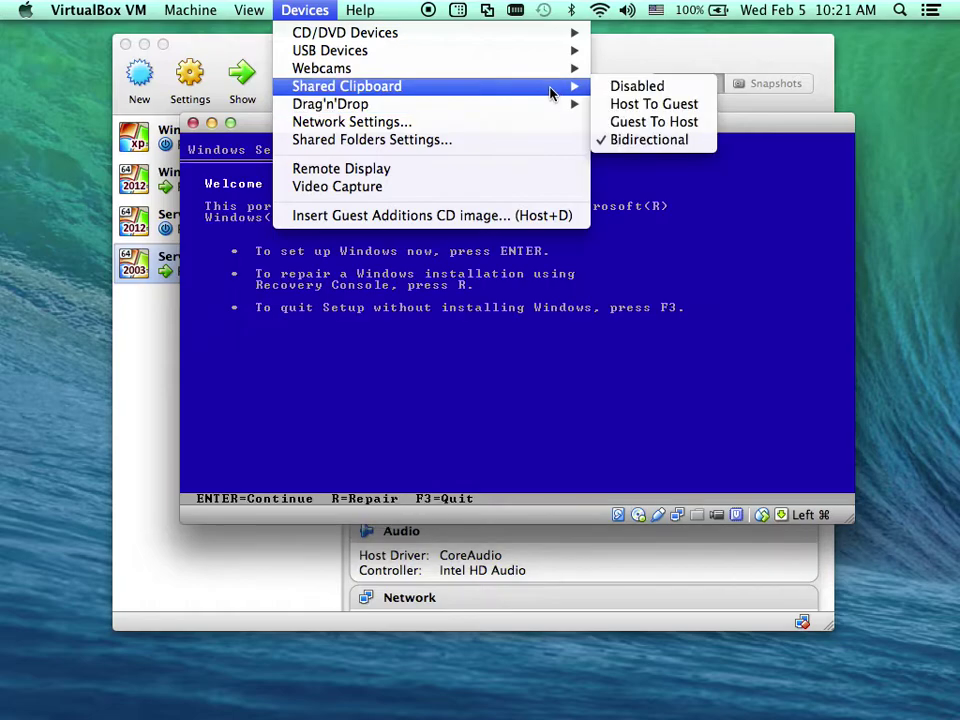
# - Return to the guest, continue past the Setup welcome screen and accept the license agreement
pyautogui.click(448, 424)
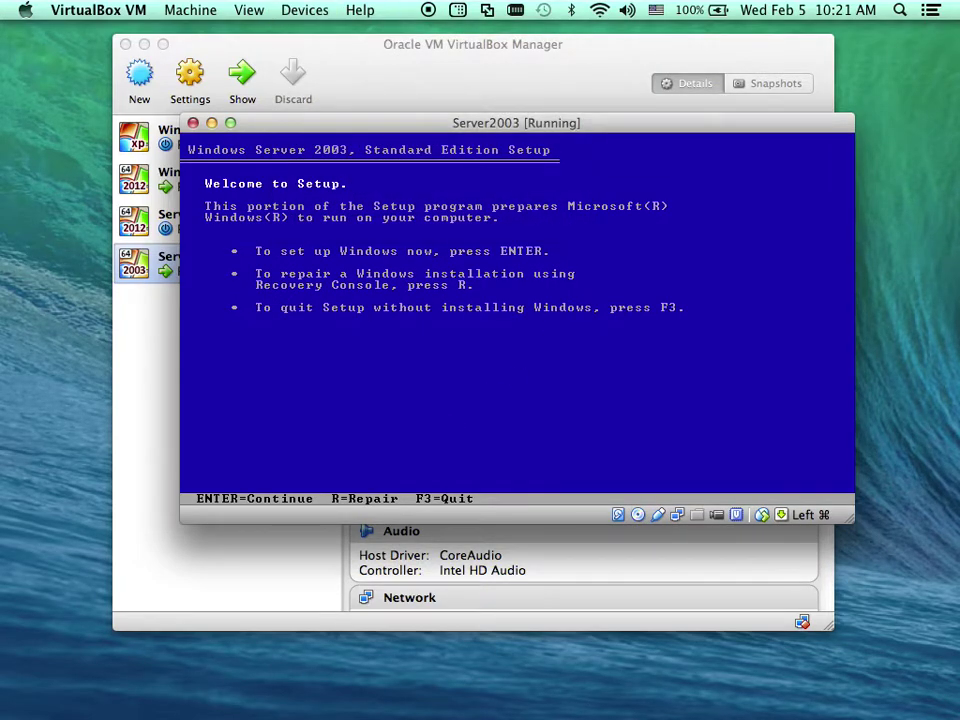
pyautogui.press('Return')
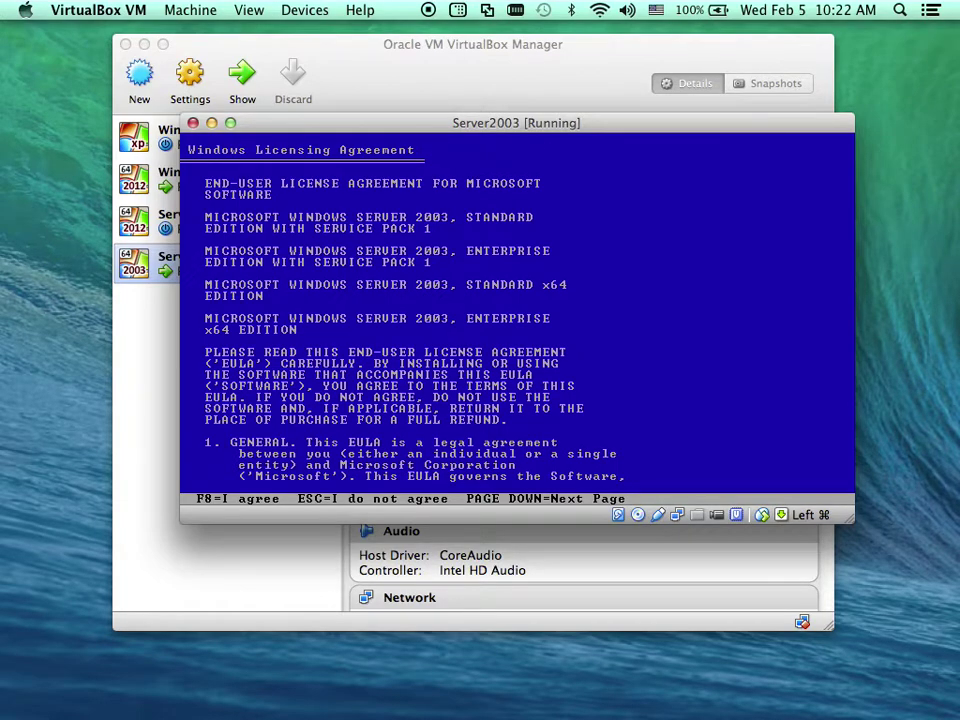
pyautogui.press('F8')
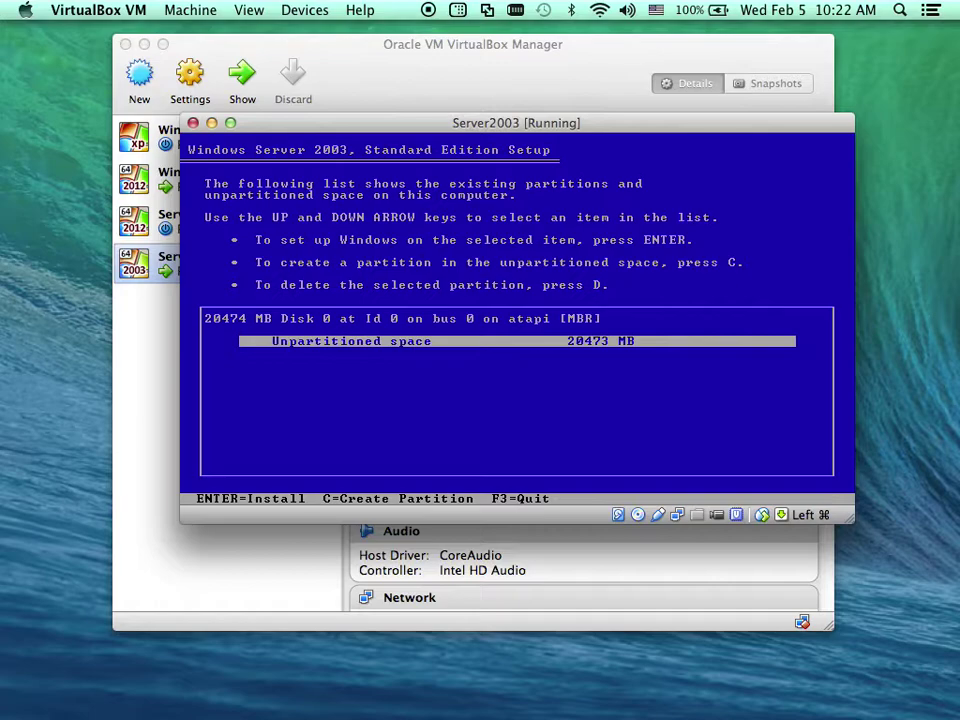
# - Install on the unpartitioned 20474 MB space, formatting it with quick NTFS
pyautogui.press('Return')
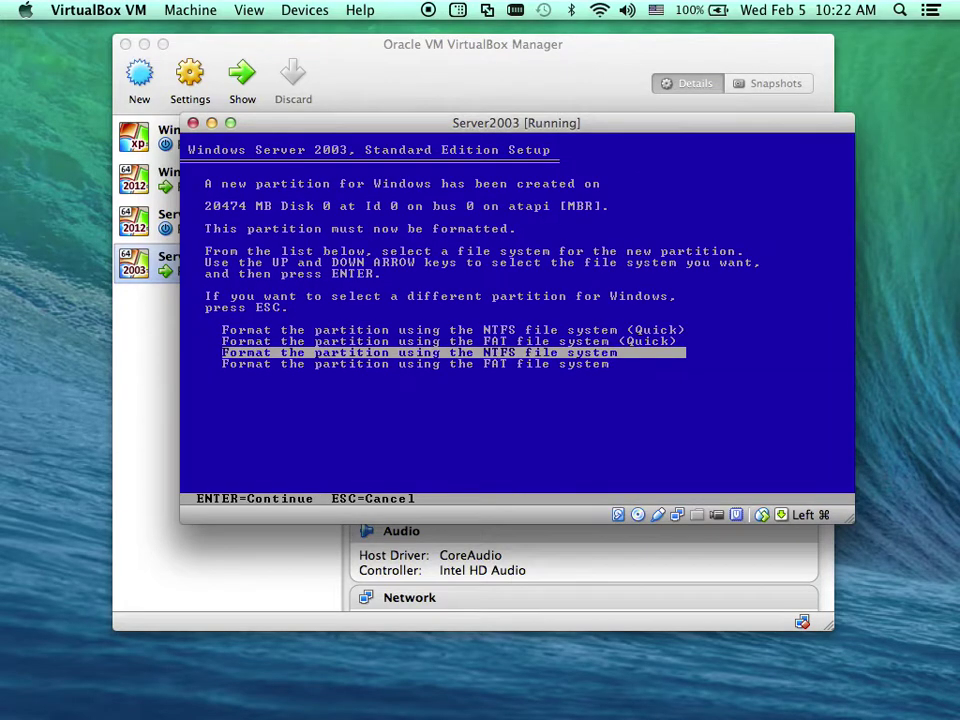
pyautogui.press('Up')
pyautogui.press('Up')
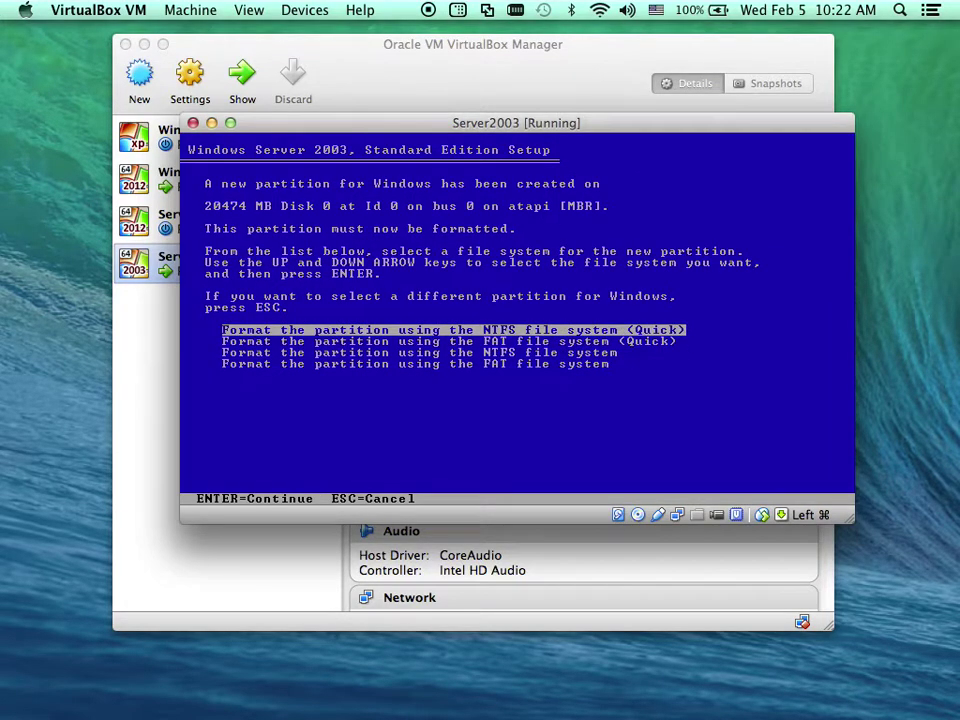
pyautogui.press('Return')
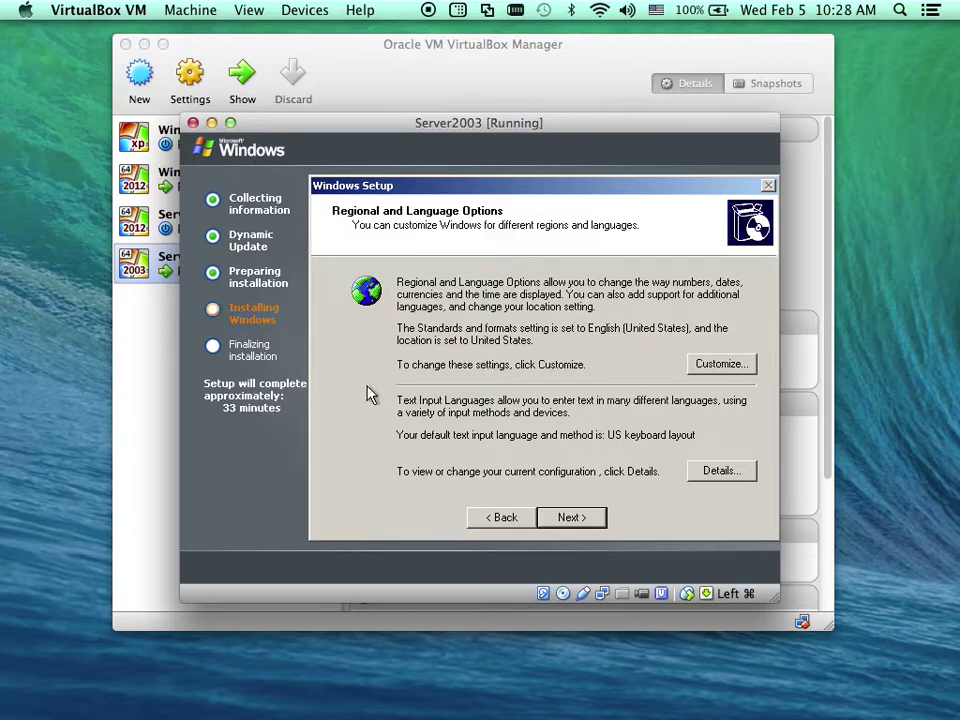
# - Keep the English (United States) regional and language settings and move to Personalize Your Software
pyautogui.hotkey('shift', 'Tab')
pyautogui.click(585, 518)
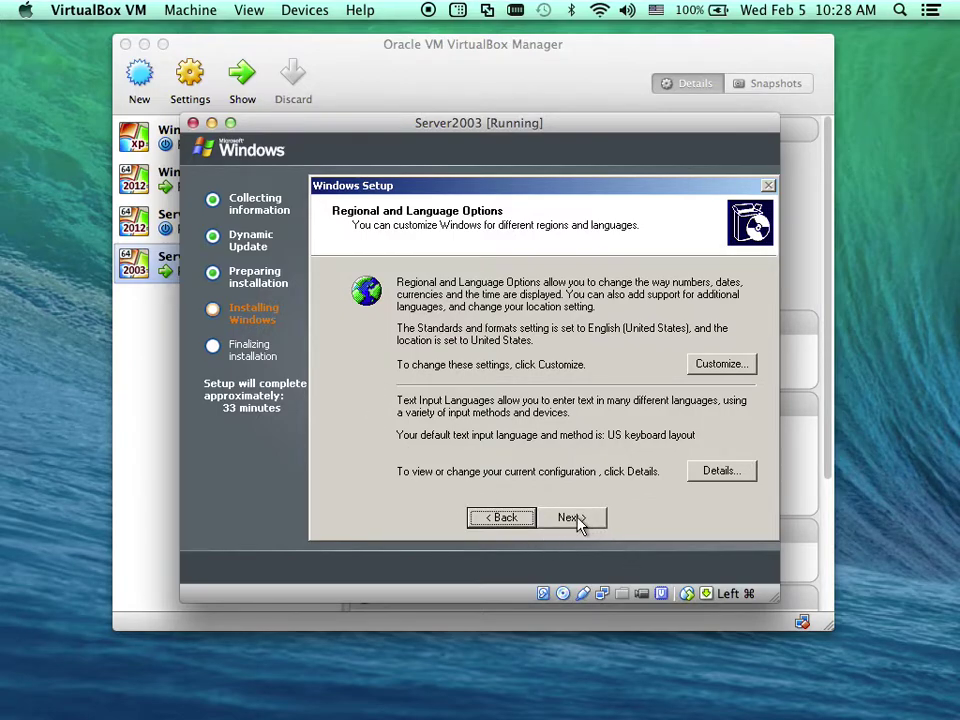
pyautogui.click(578, 518)
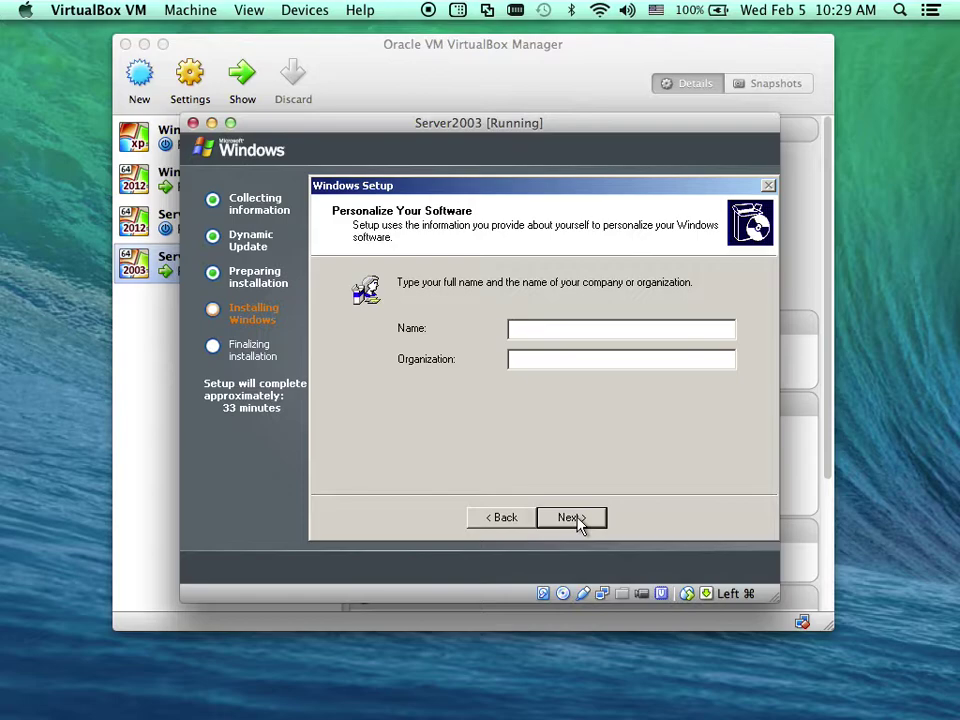
# - Enter the owner's name in the Name field, fixing a typo, and continue to Product Key
pyautogui.write('mc')
pyautogui.press('BackSpace')
pyautogui.press('BackSpace')
pyautogui.write('MCt Train')
pyautogui.click(572, 518)
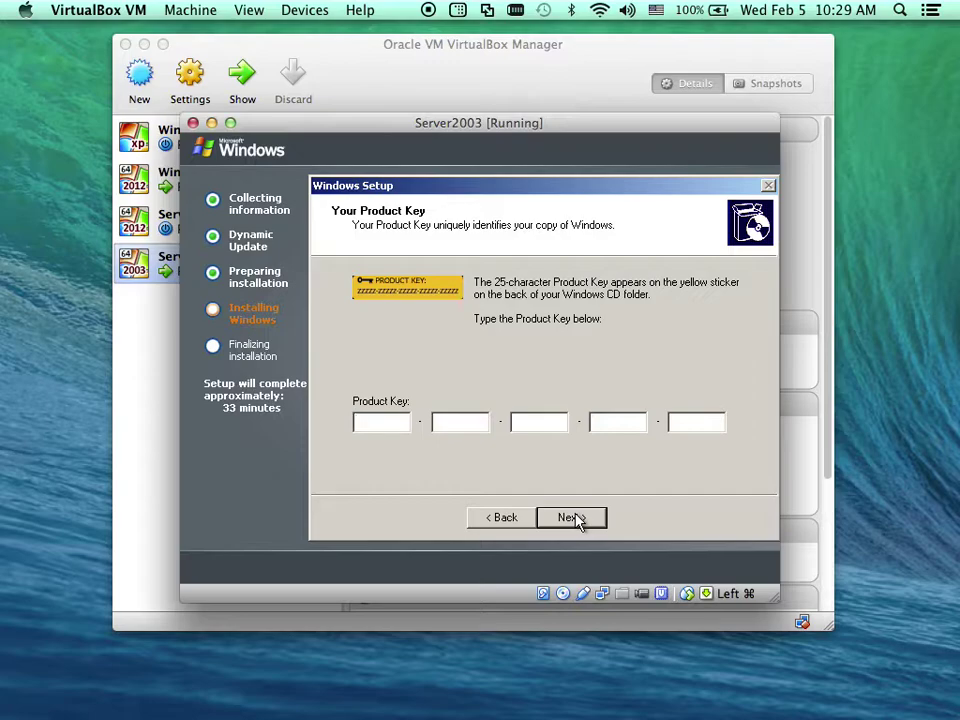
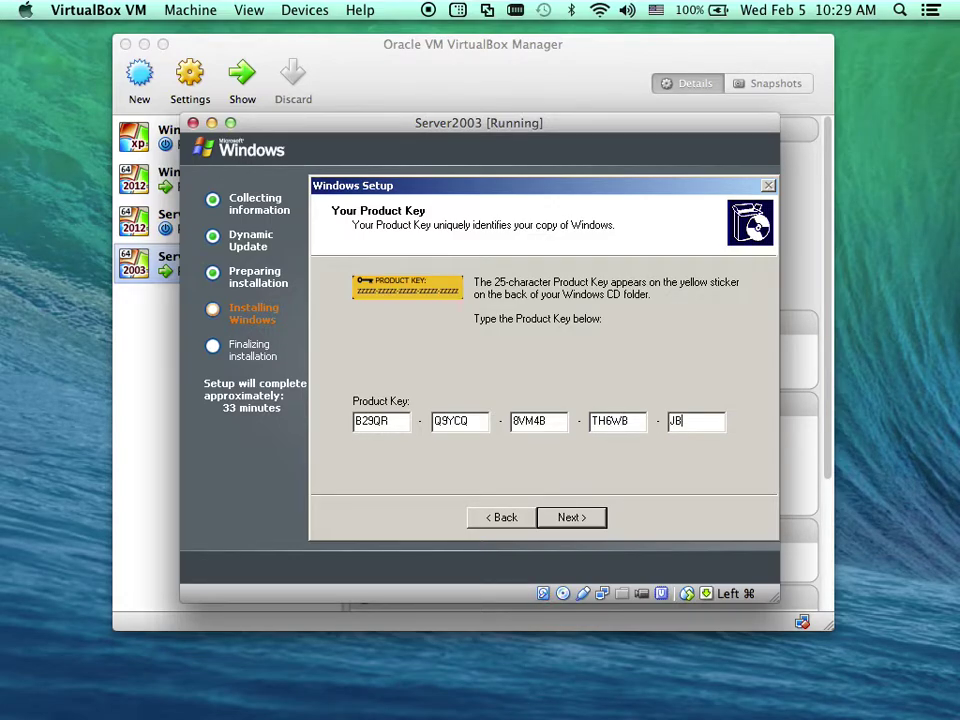
# - Enter the 25-character product key and continue to Licensing Modes
pyautogui.click(564, 520)
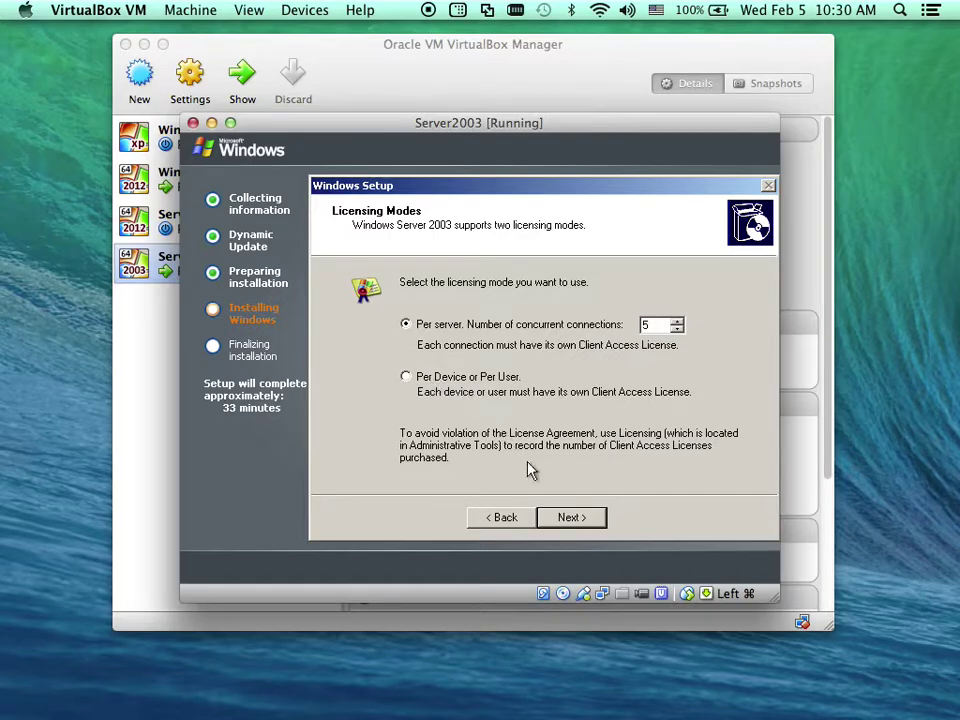
# - Accept Per server licensing with 5 connections and confirm a blank Administrator password
pyautogui.click(563, 518)
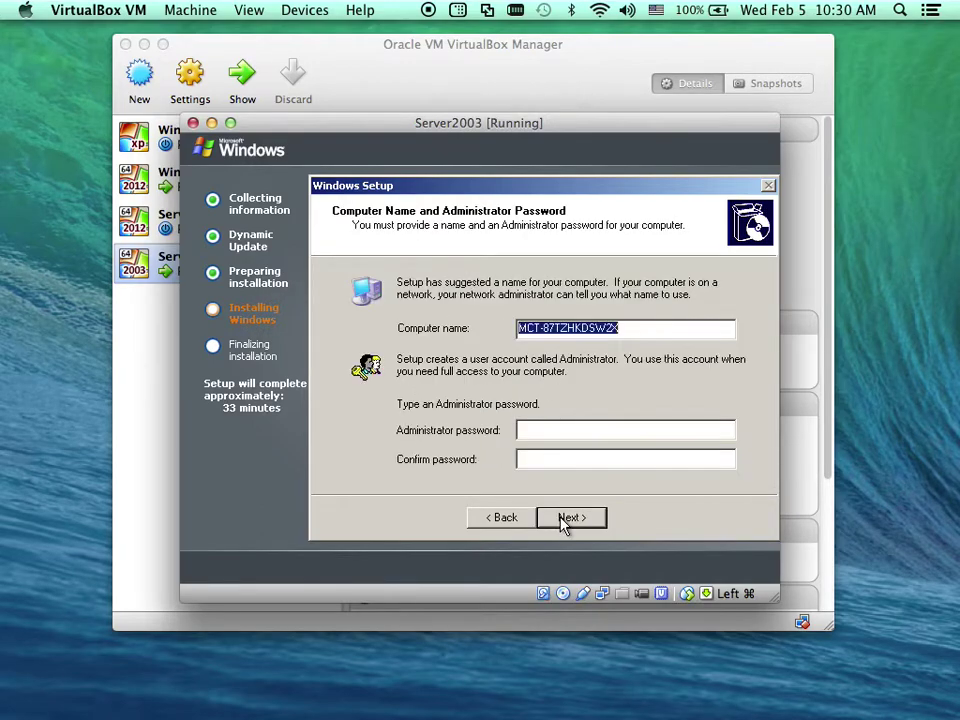
pyautogui.click(566, 518)
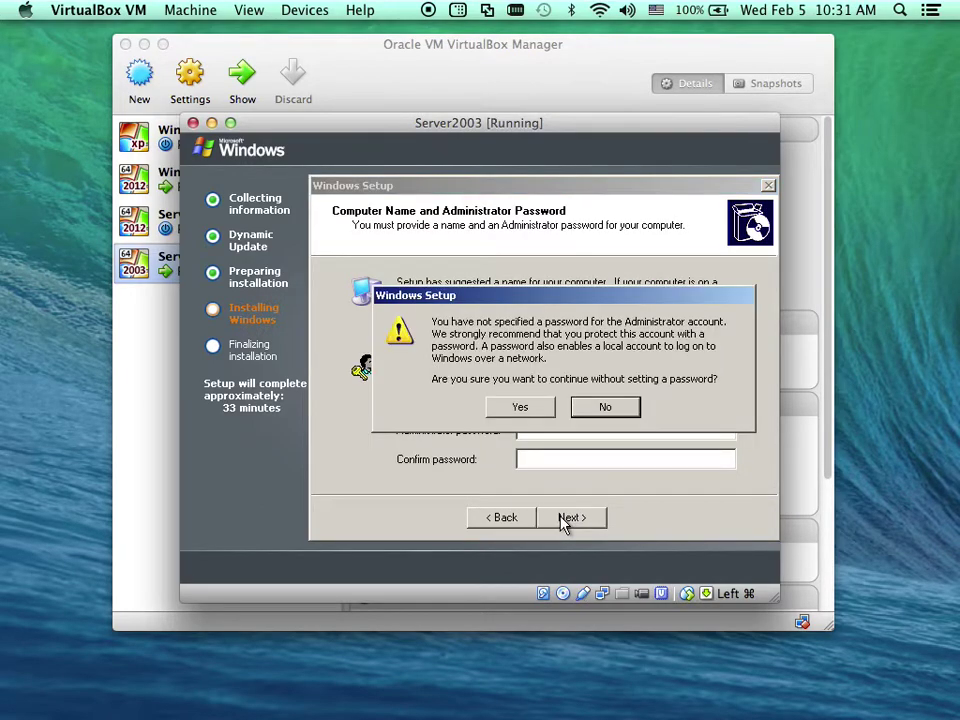
pyautogui.click(530, 412)
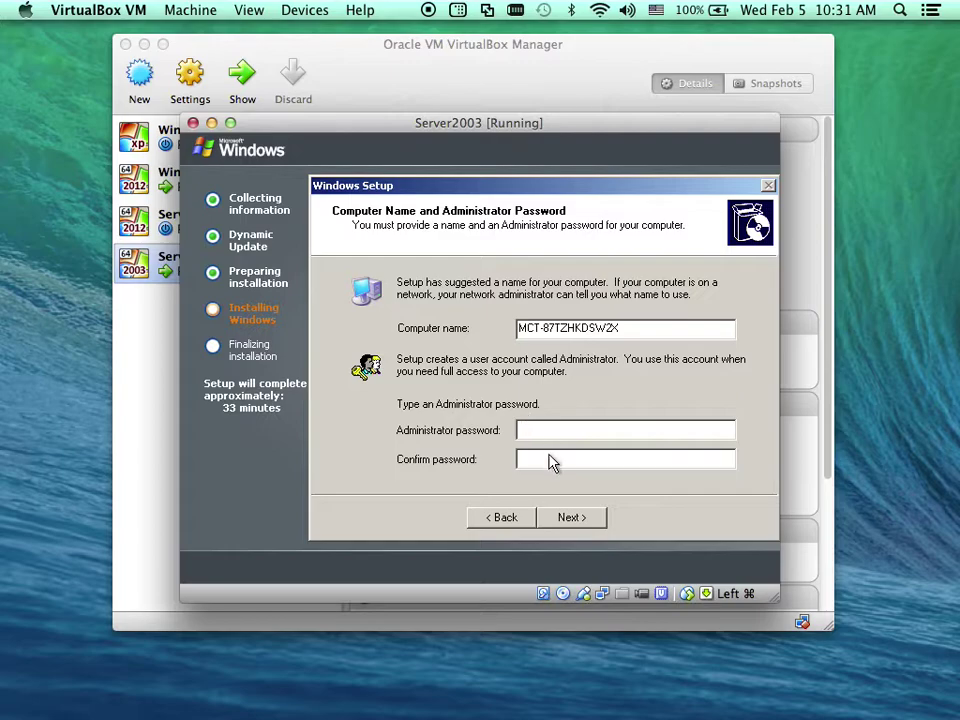
# - Accept the GMT-08:00 Pacific date/time, Typical networking and workgroup settings to resume installation
pyautogui.click(563, 520)
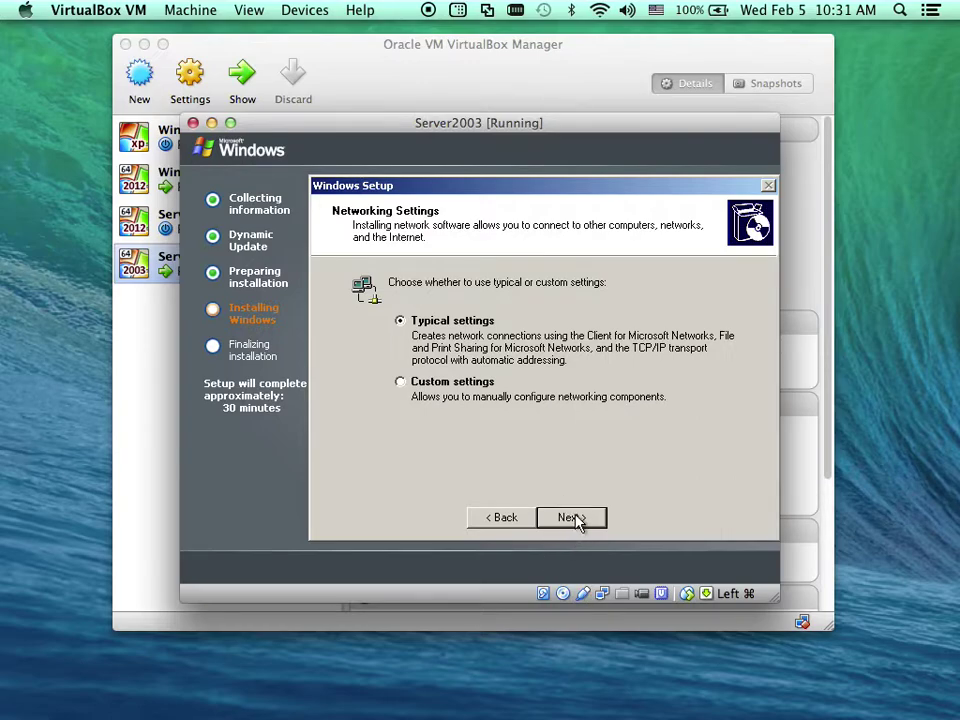
pyautogui.click(572, 518)
pyautogui.click(574, 518)
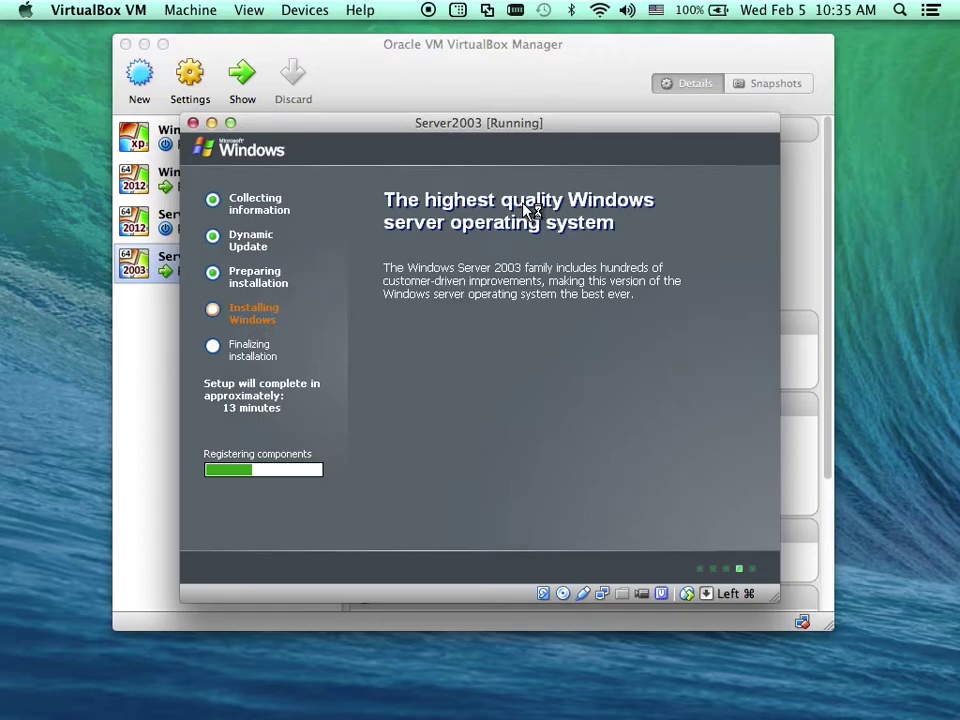
# - Switch the Server2003 VM to fullscreen with Host+F and confirm the switch
pyautogui.press('super+f')
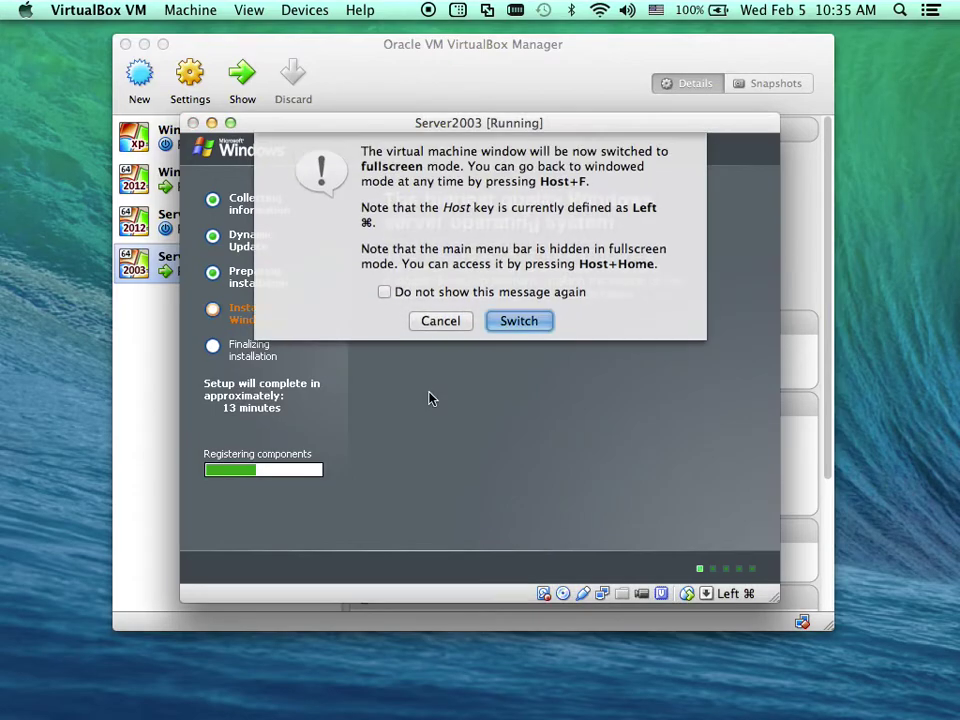
pyautogui.click(522, 321)
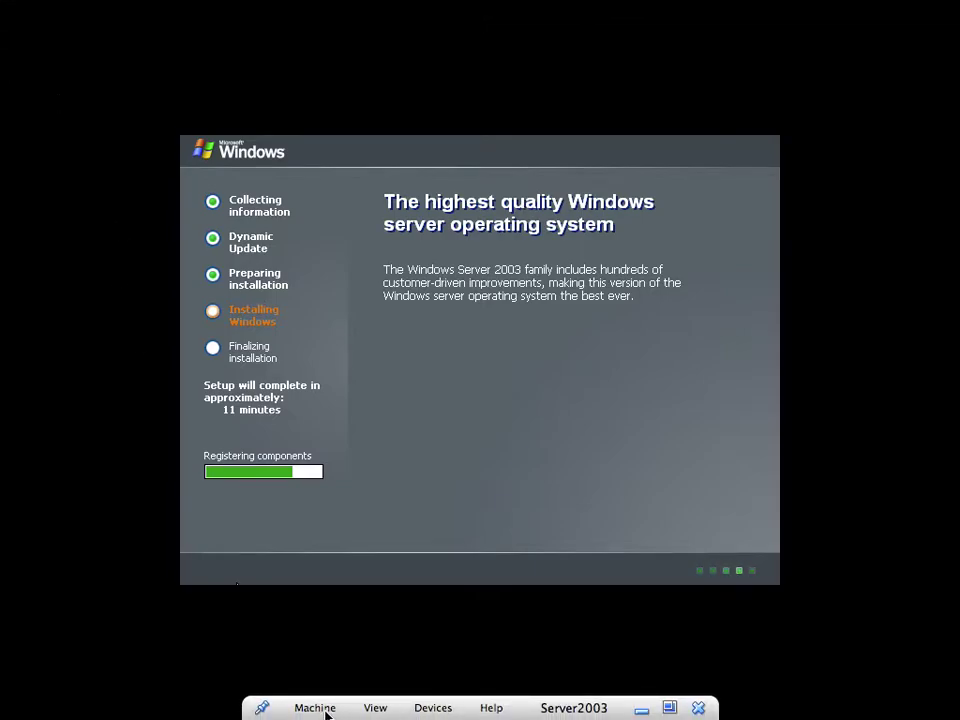
pyautogui.click(315, 708)
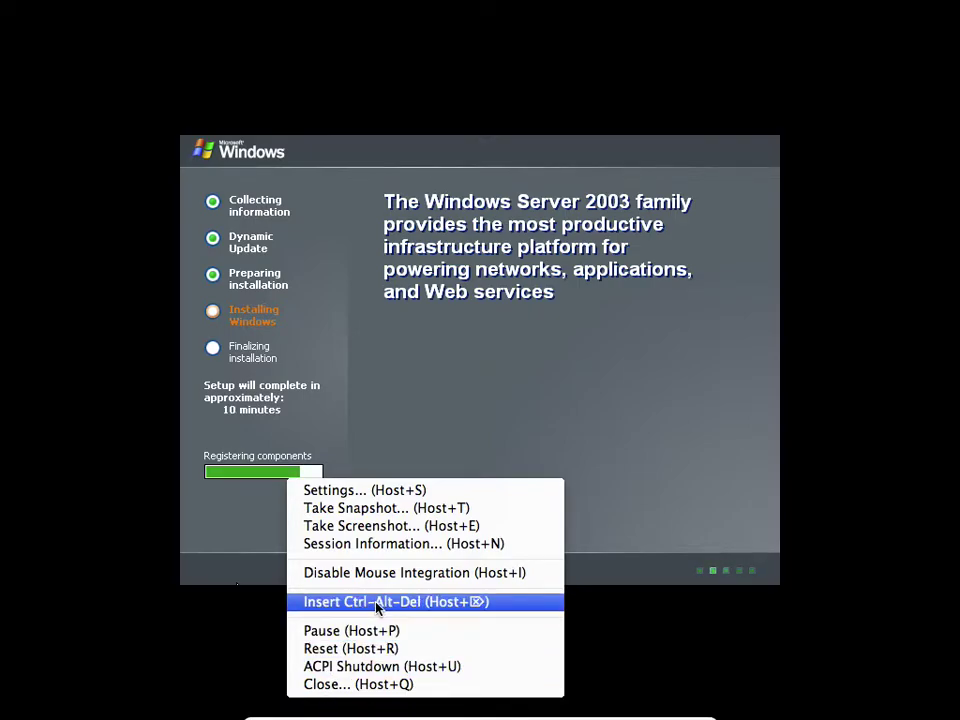
pyautogui.click(250, 638)
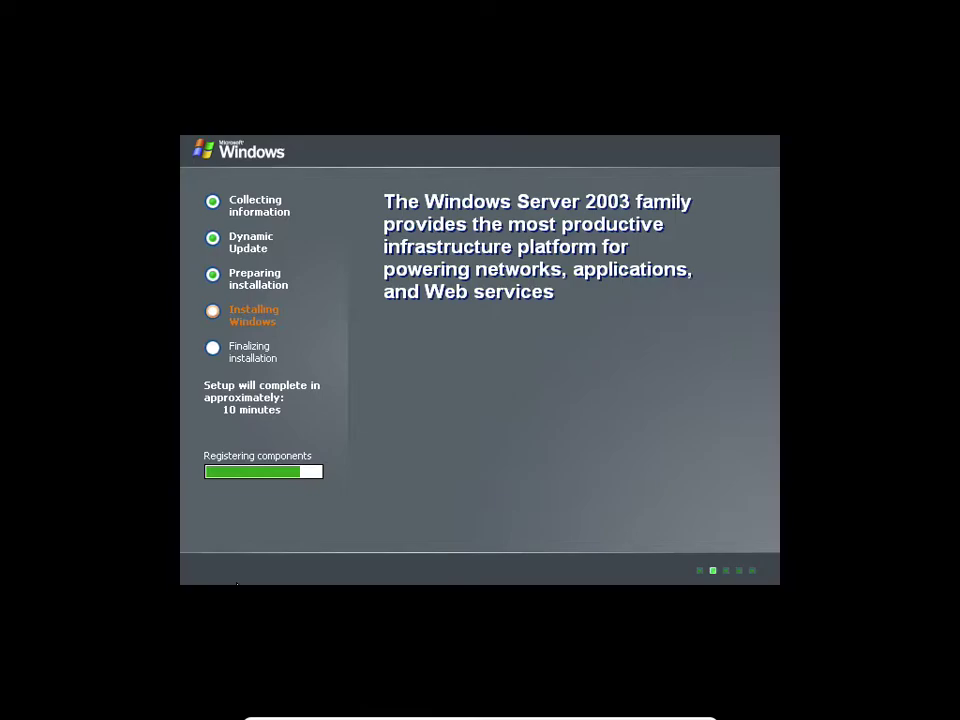
pyautogui.click(322, 706)
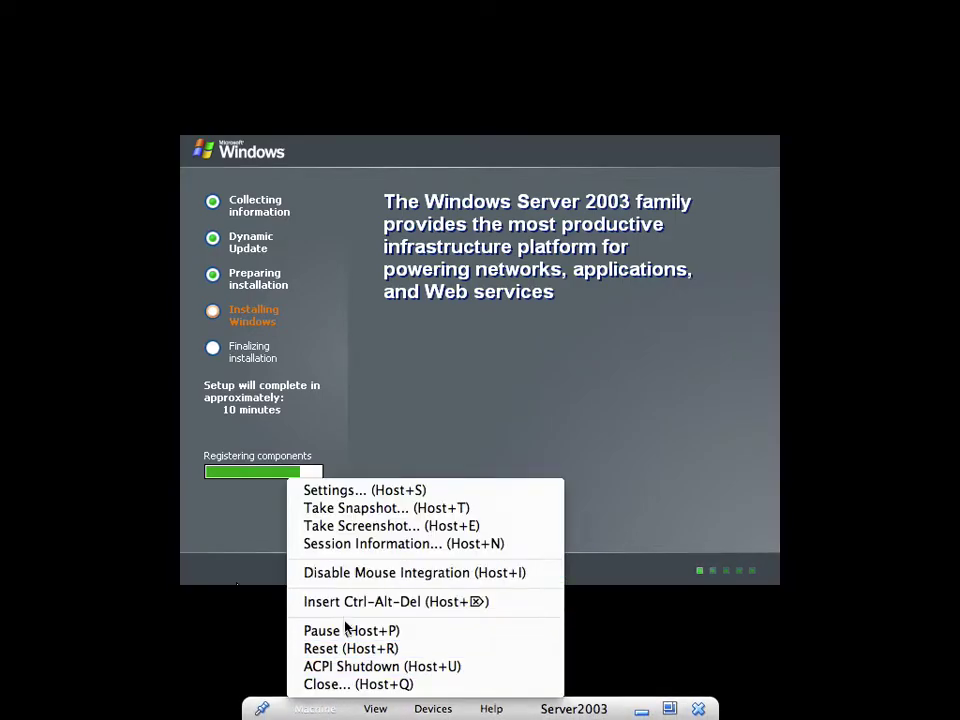
pyautogui.click(193, 634)
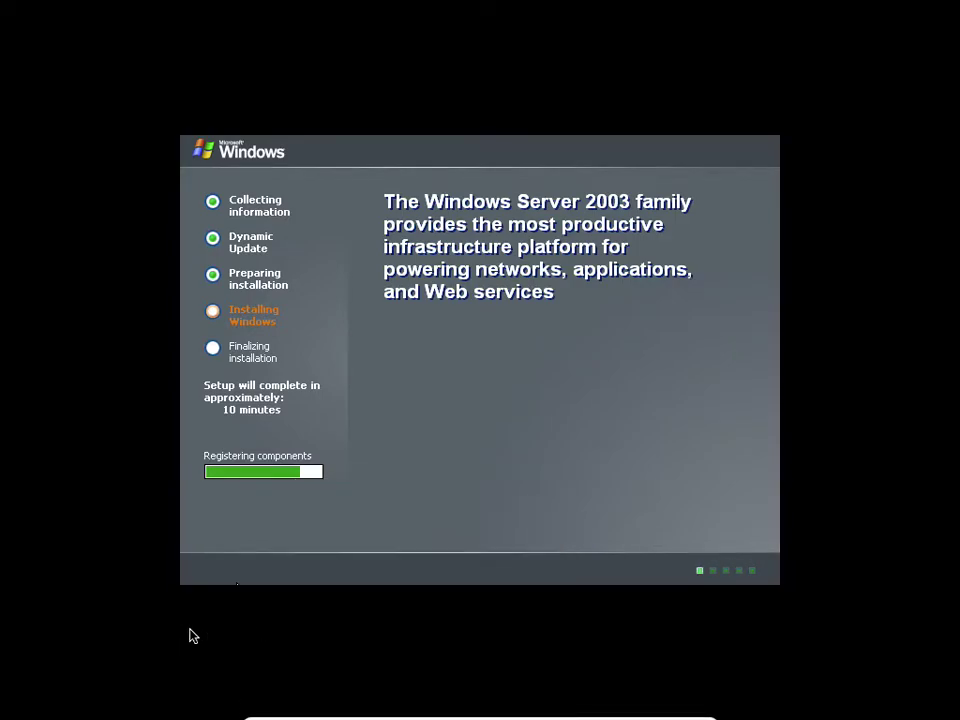
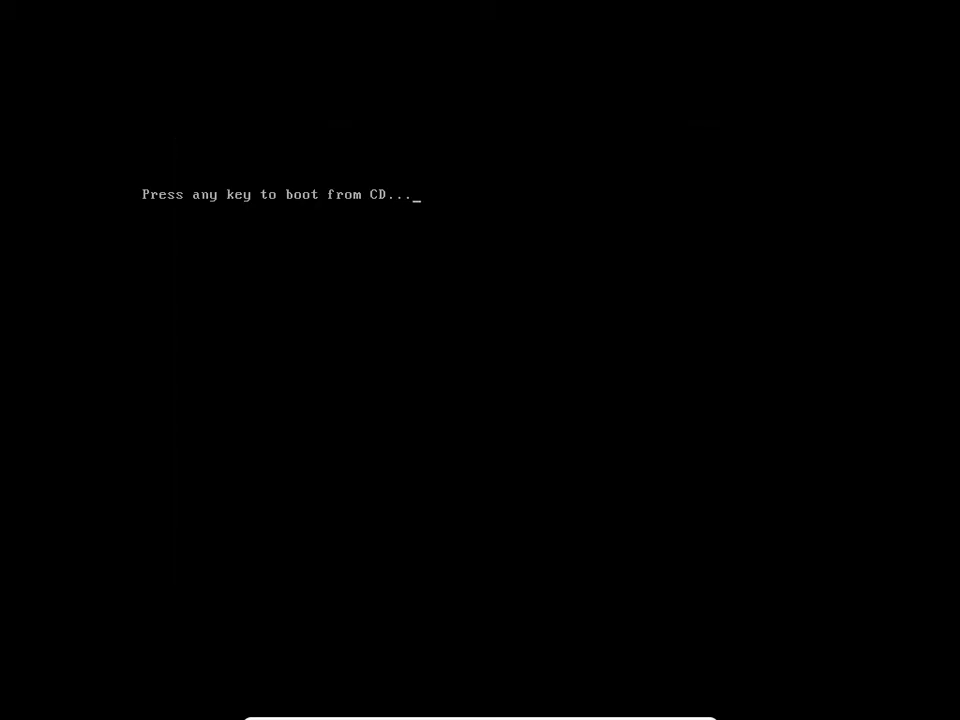
# - Boot the guest from disk and send Insert Ctrl-Alt-Del from the Machine menu
pyautogui.press('Return')
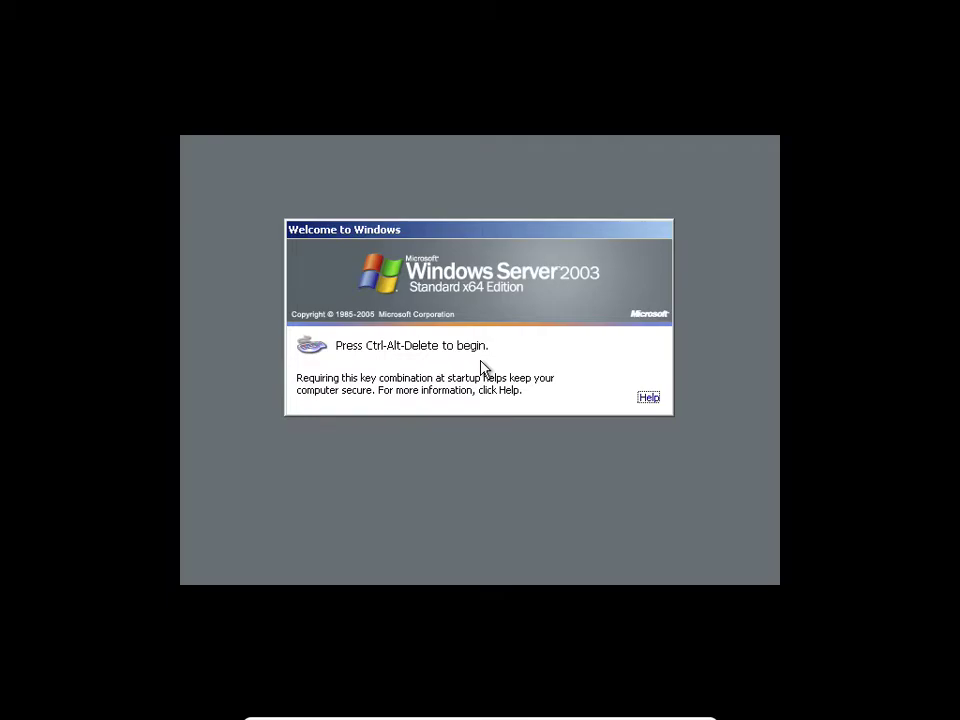
pyautogui.click(318, 707)
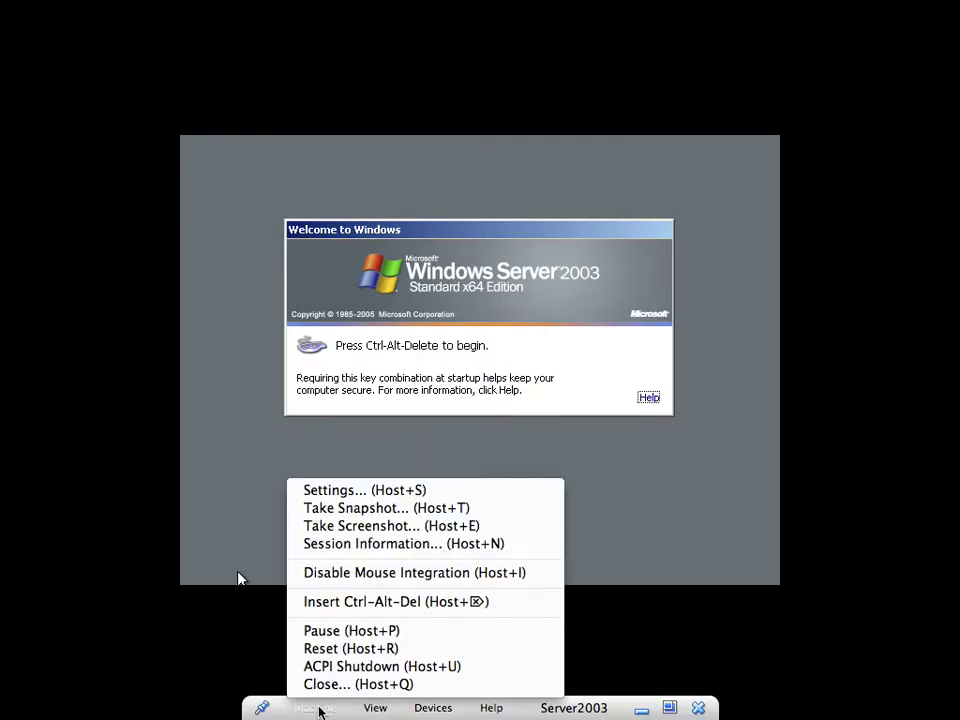
pyautogui.click(345, 603)
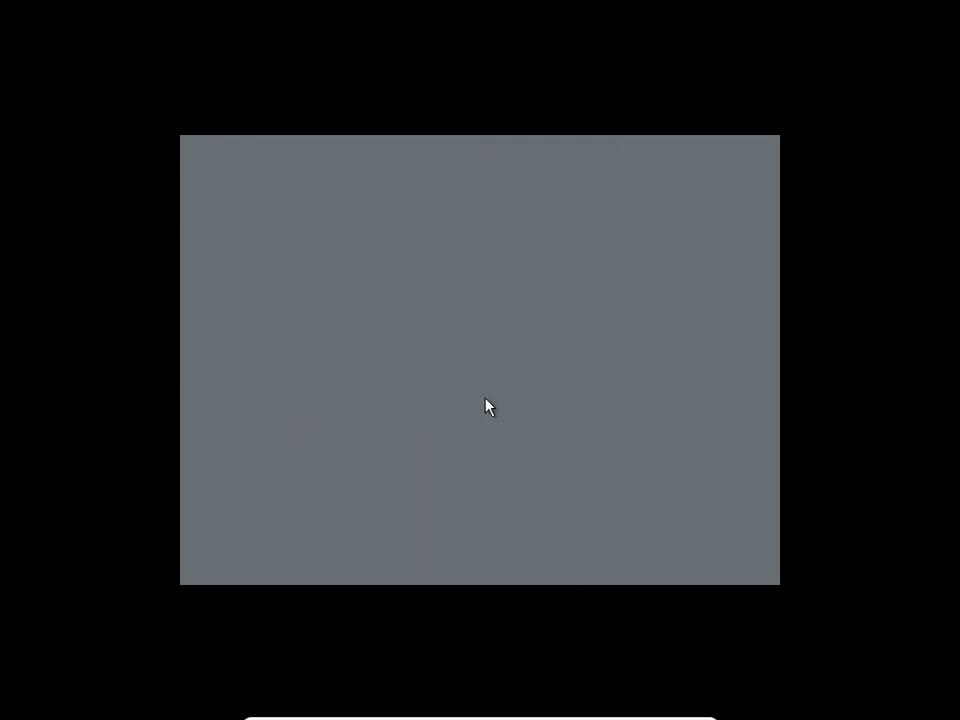
# - Log on, dismiss the Display Settings notice, and Finish the security updates page, confirming Yes
pyautogui.press('Return')
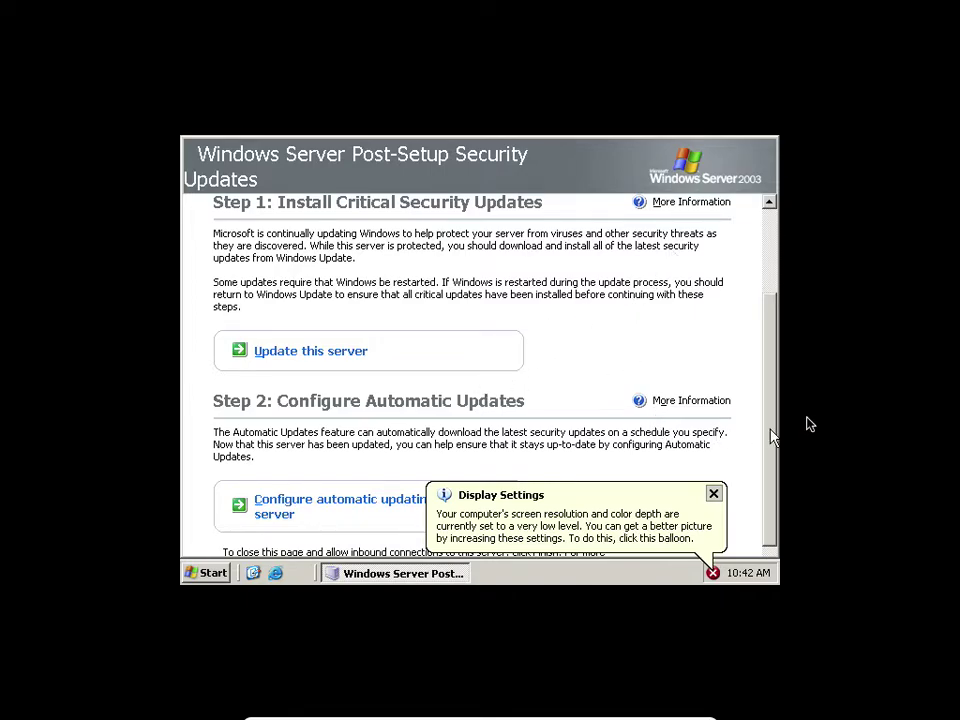
pyautogui.click(714, 494)
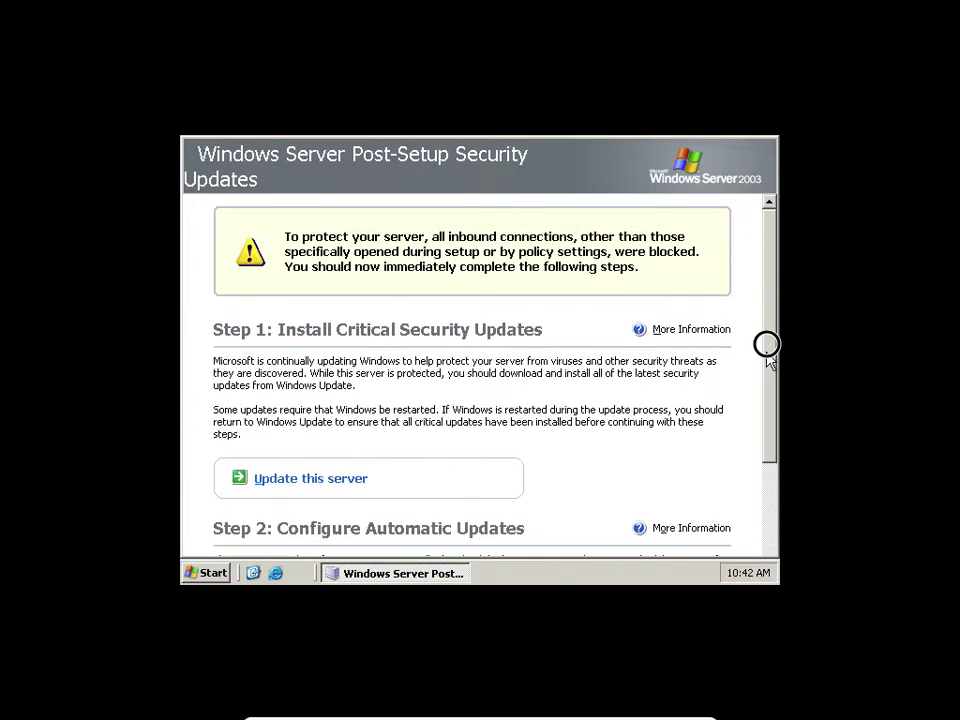
pyautogui.scroll(-1, 757, 474)
pyautogui.click(670, 545)
pyautogui.click(431, 394)
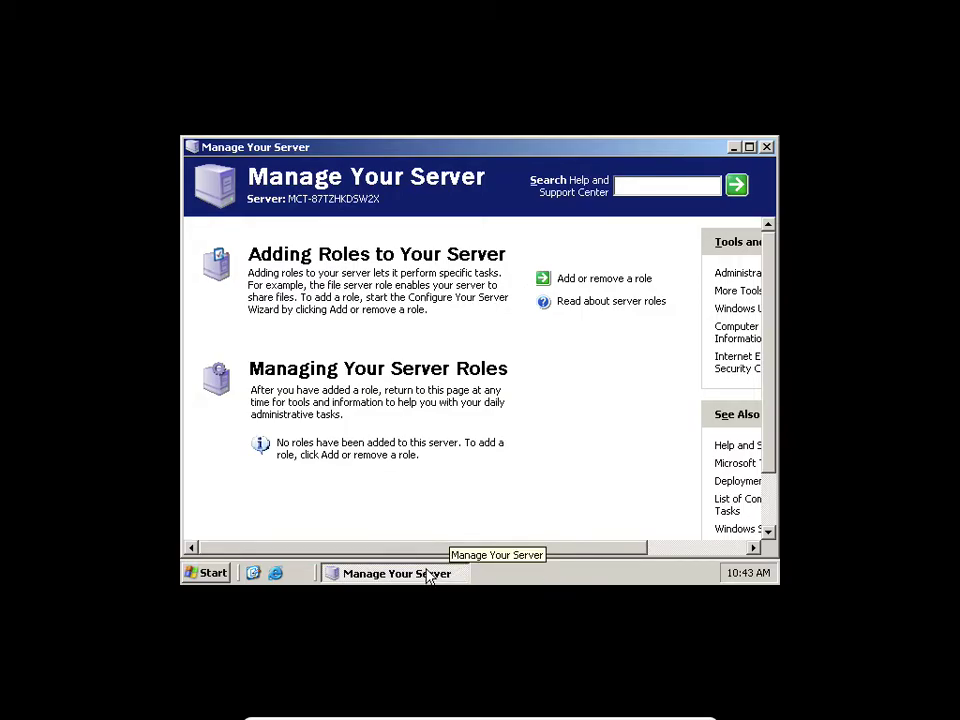
# - Minimize Manage Your Server and reach Local Area Connection status via Control Panel > Network Connections
pyautogui.click(427, 575)
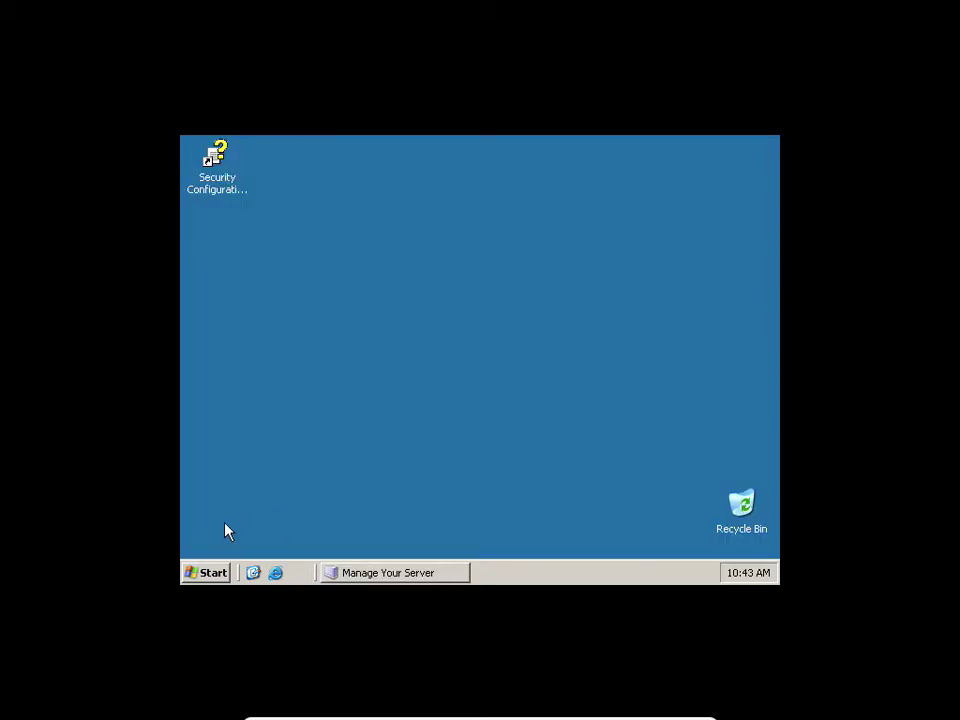
pyautogui.click(208, 578)
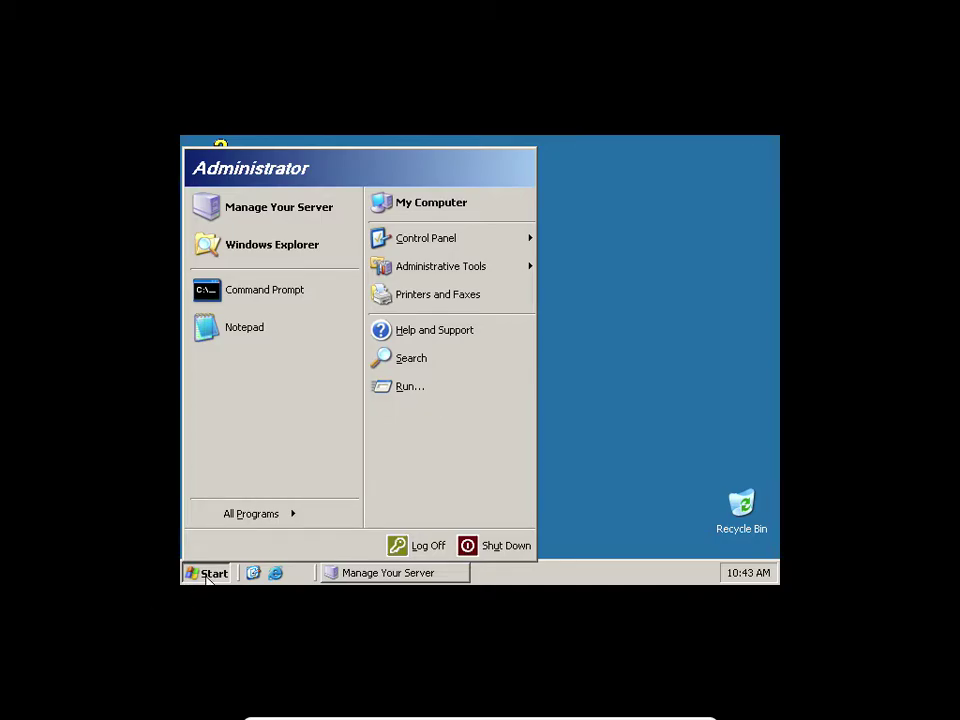
pyautogui.click(375, 574)
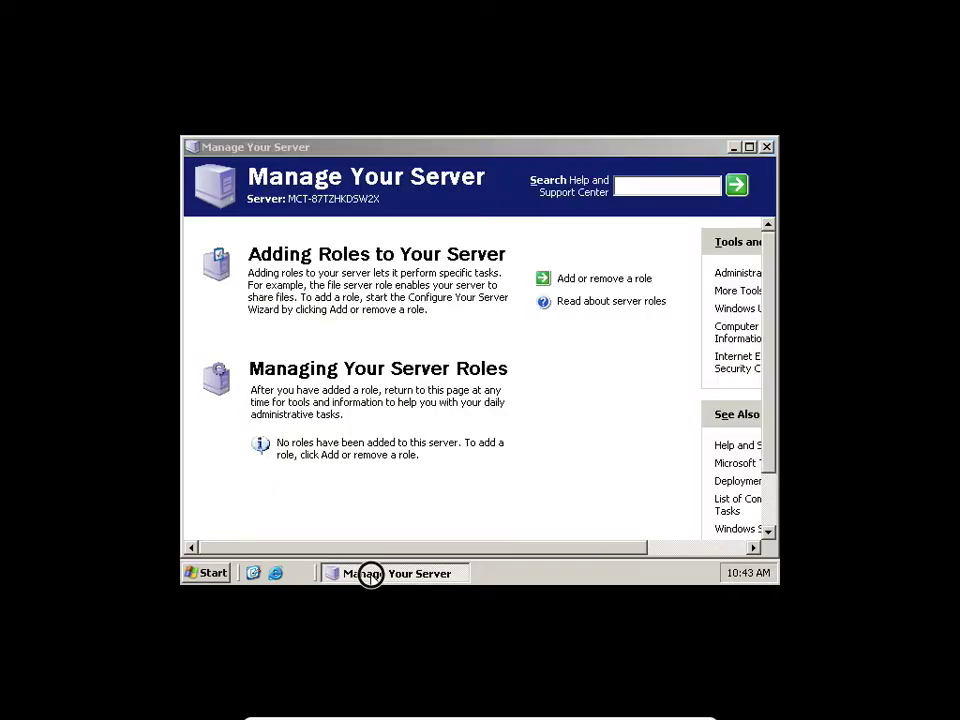
pyautogui.click(375, 574)
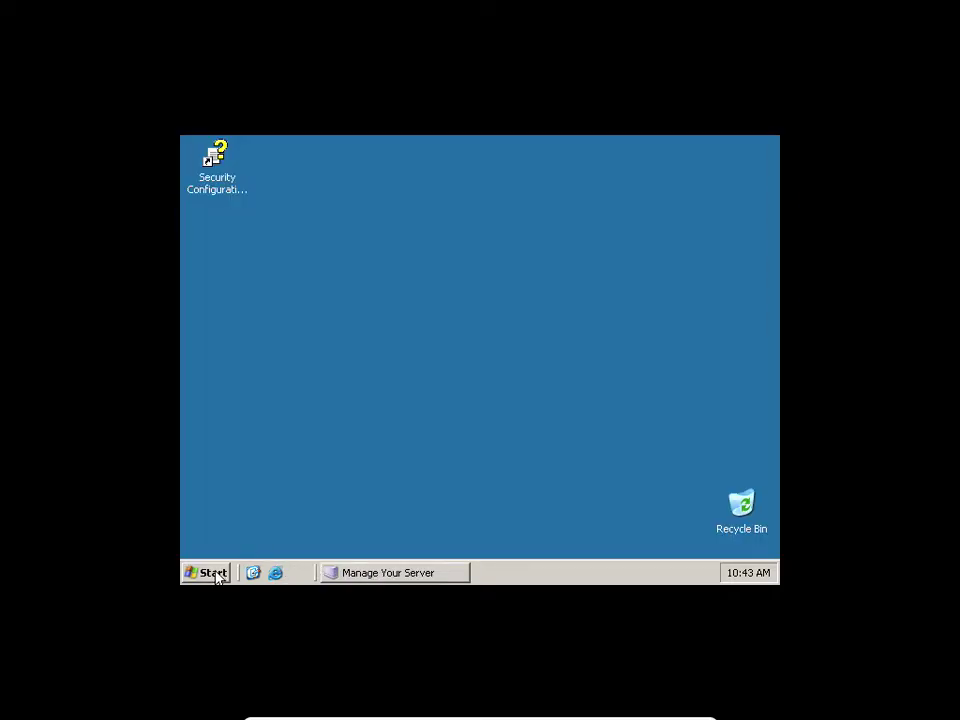
pyautogui.click(208, 573)
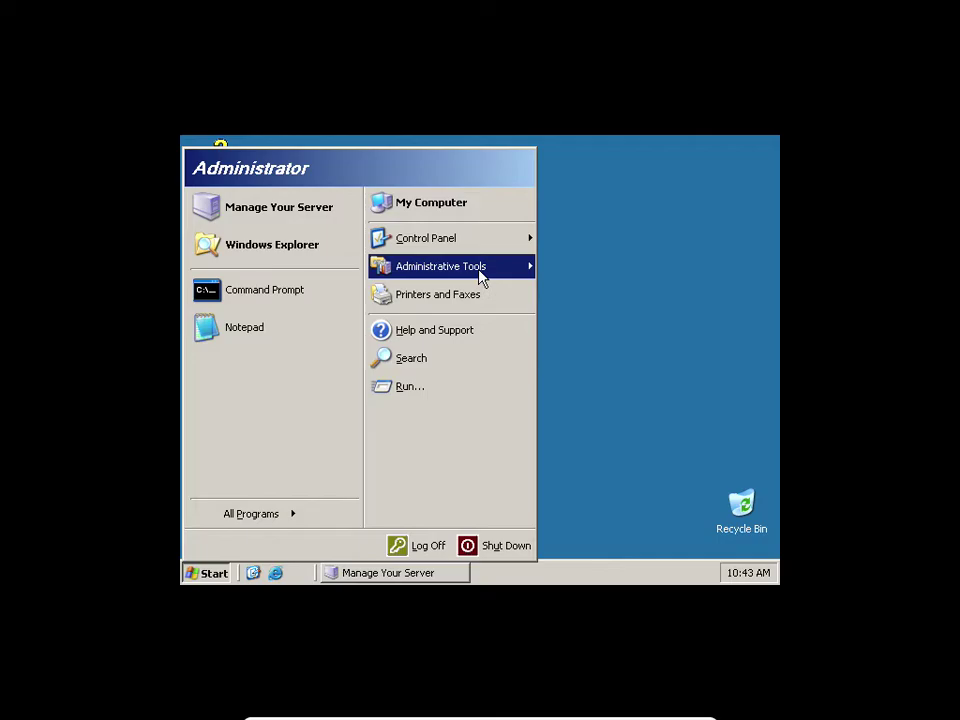
pyautogui.moveTo(490, 265)
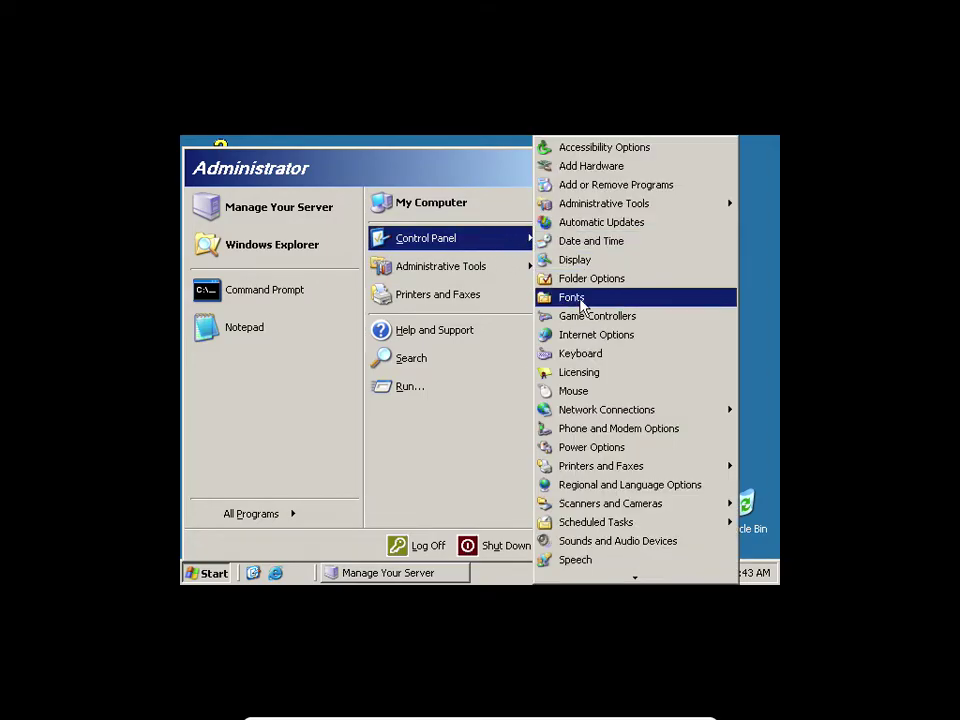
pyautogui.moveTo(592, 412)
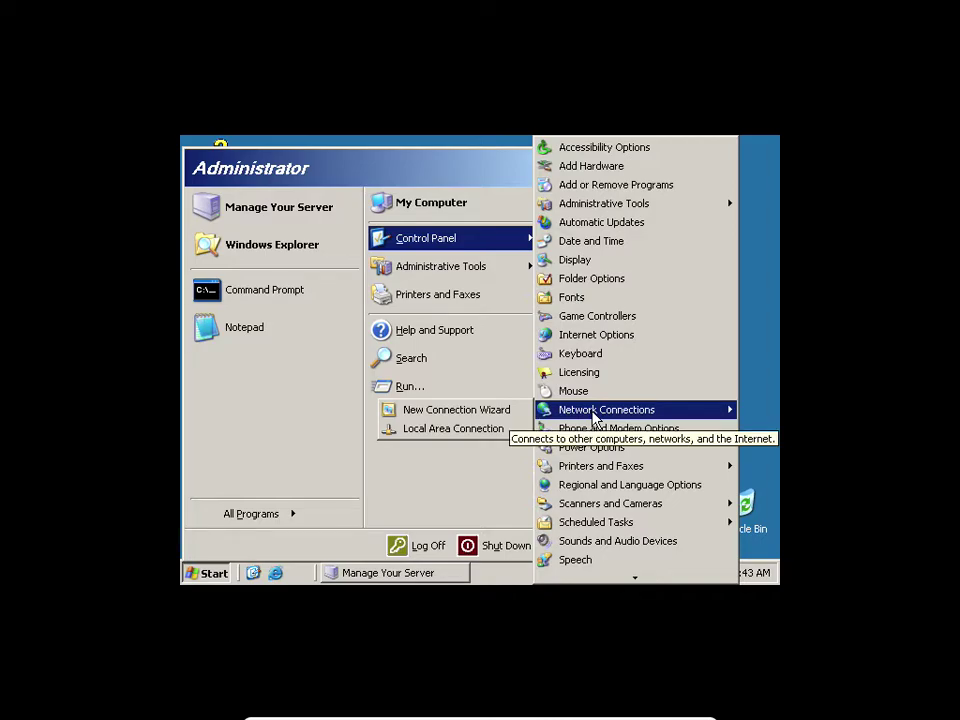
pyautogui.click(497, 430)
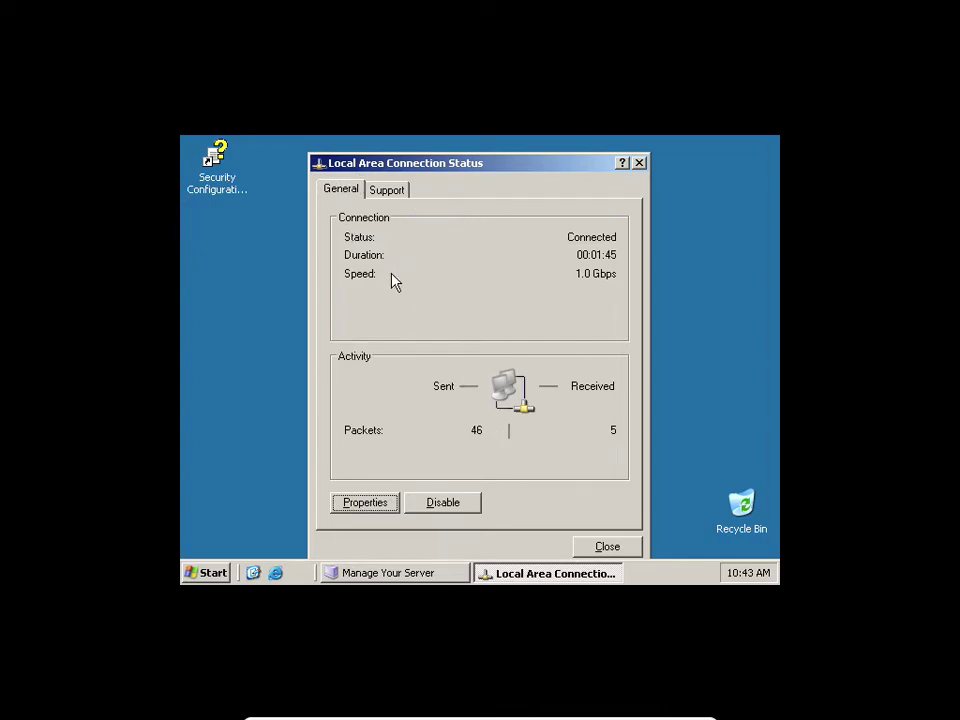
pyautogui.click(395, 199)
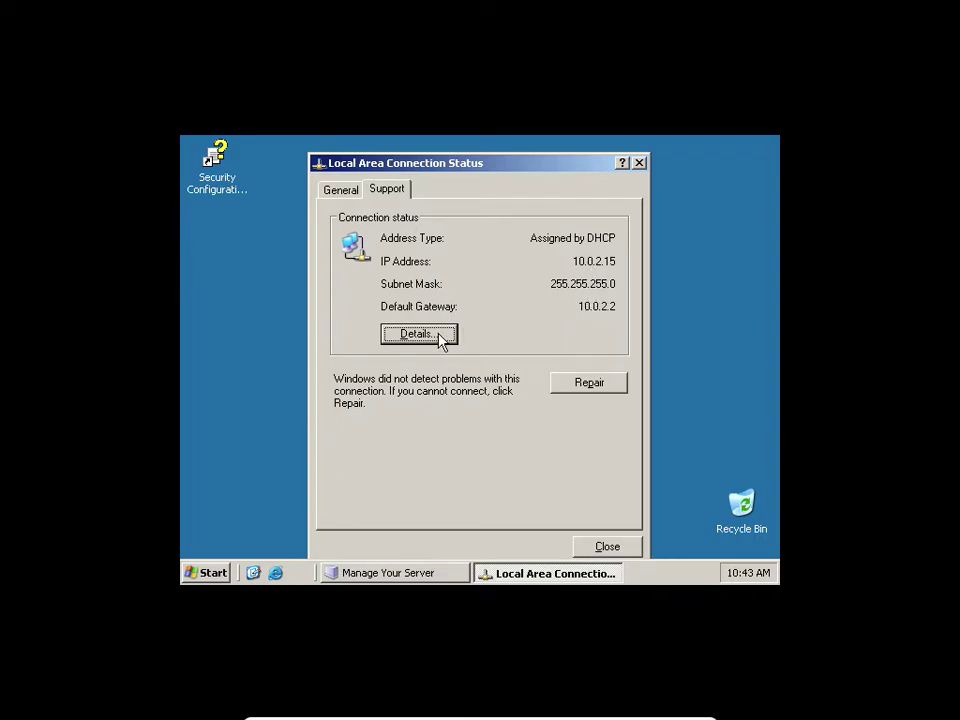
pyautogui.click(418, 334)
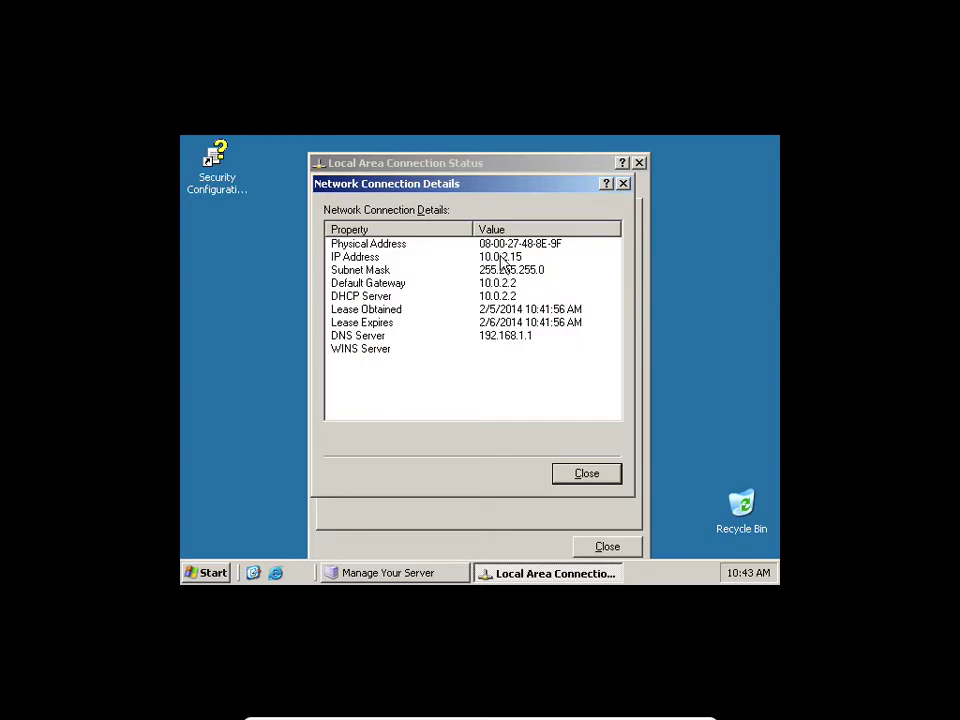
pyautogui.click(585, 476)
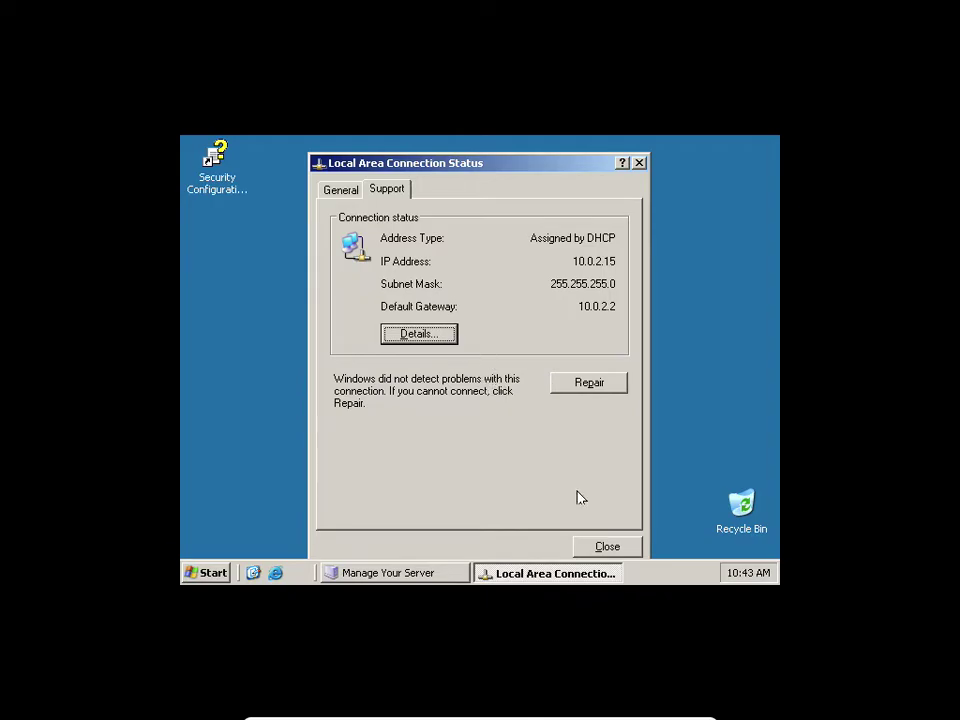
pyautogui.click(341, 191)
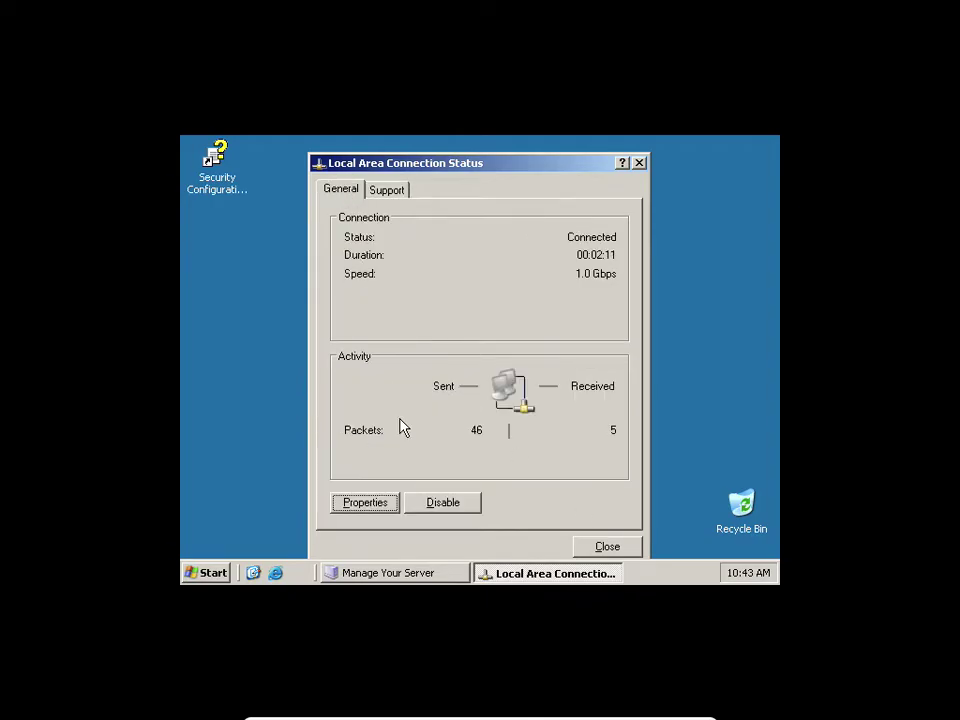
# - In the connection's Properties, inspect File and Printer Sharing, then bring up Internet Protocol (TCP/IP) properties
pyautogui.click(364, 503)
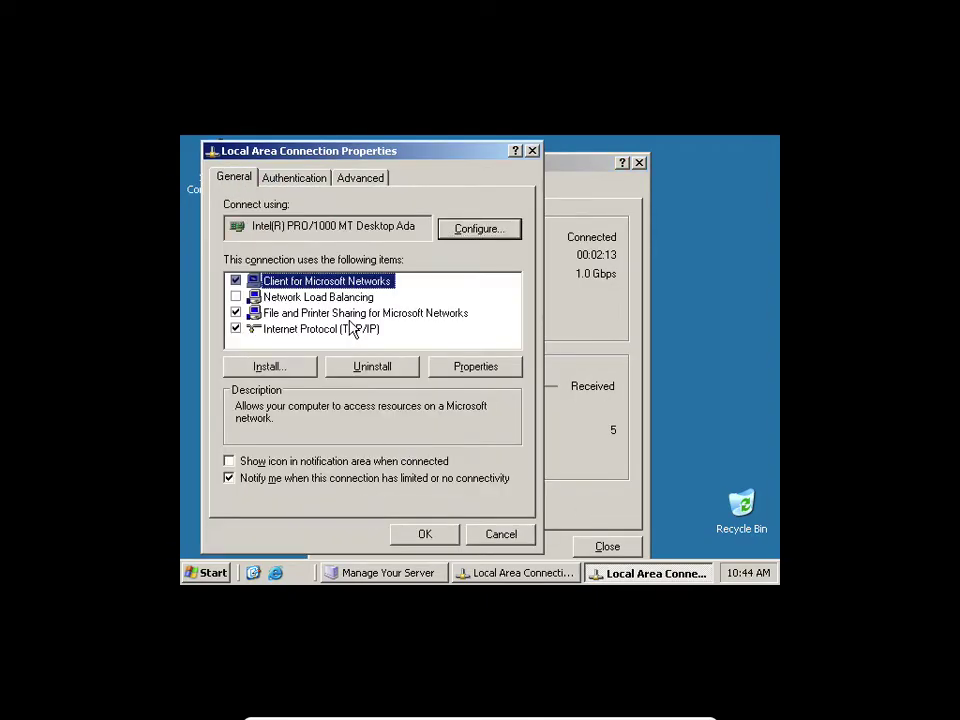
pyautogui.click(360, 313)
pyautogui.click(476, 367)
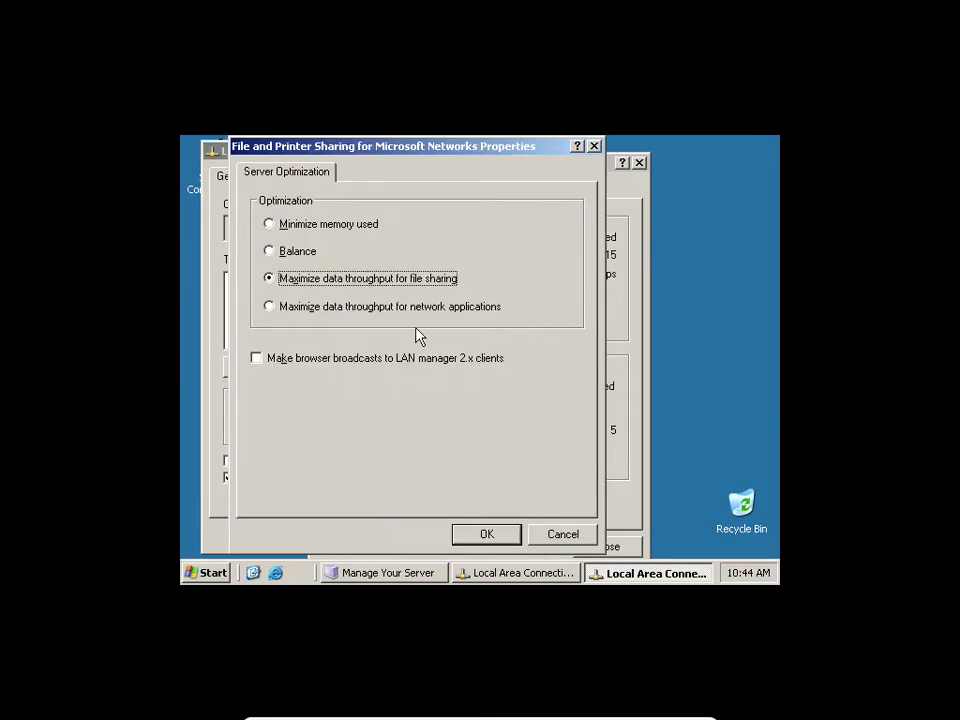
pyautogui.click(563, 535)
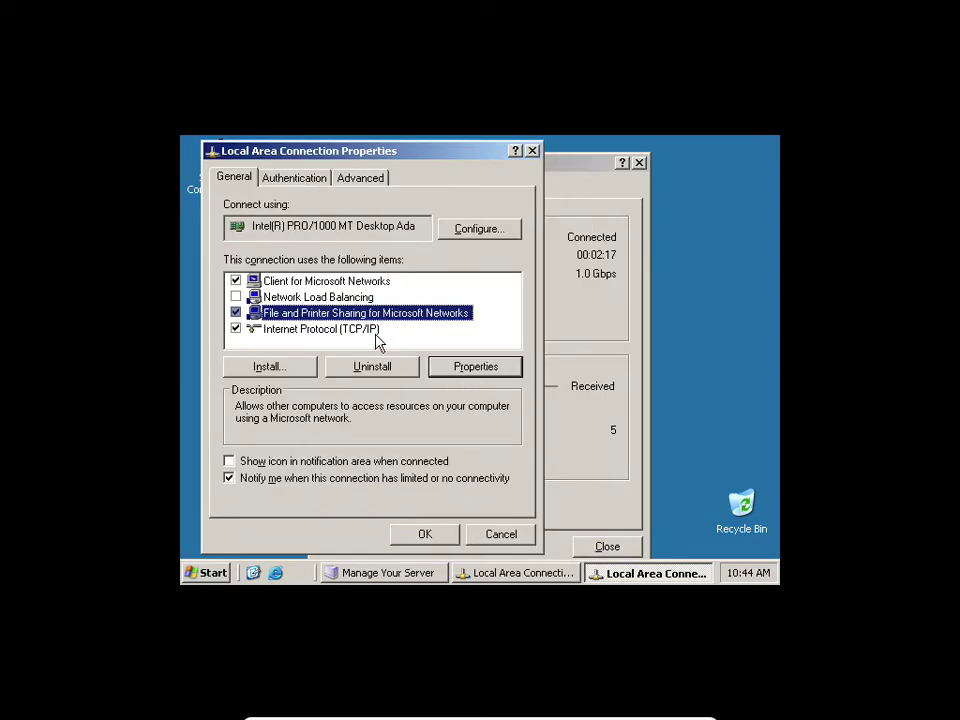
pyautogui.click(362, 330)
pyautogui.click(470, 368)
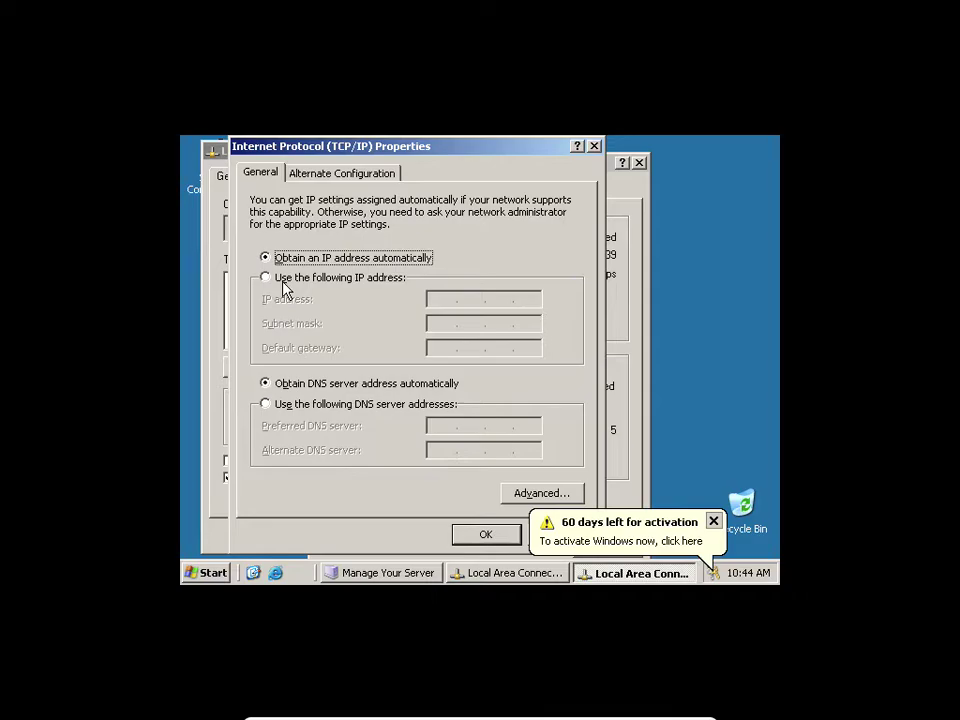
# - Set static IP 192.168.1.1, subnet mask 255.255.255.0 and preferred DNS server 192.168.1.1
pyautogui.click(283, 286)
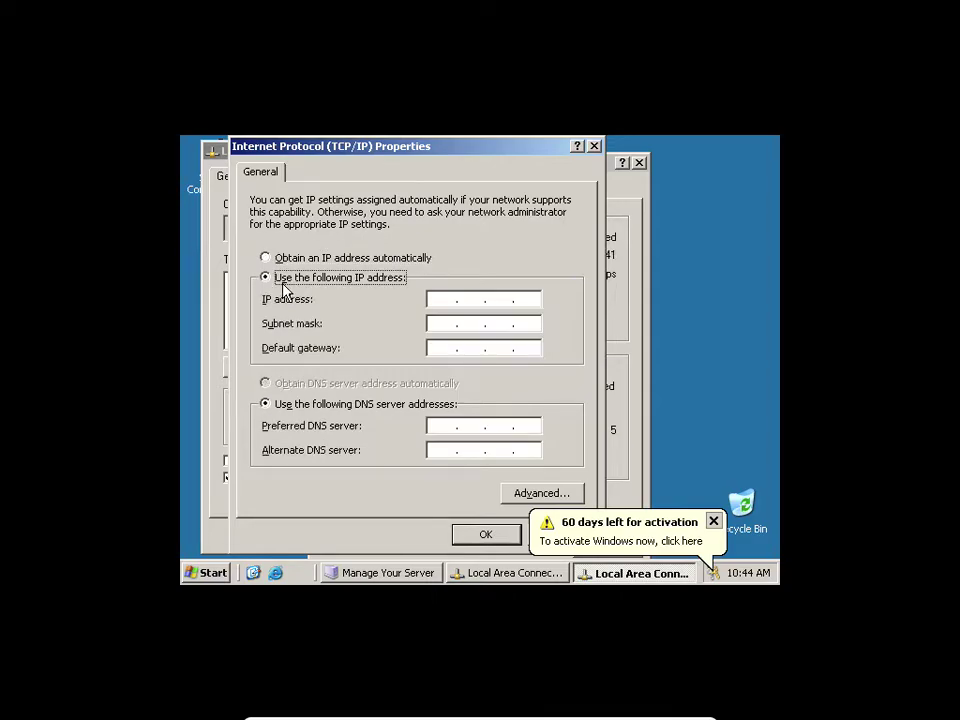
pyautogui.click(440, 299)
pyautogui.write('192.168.')
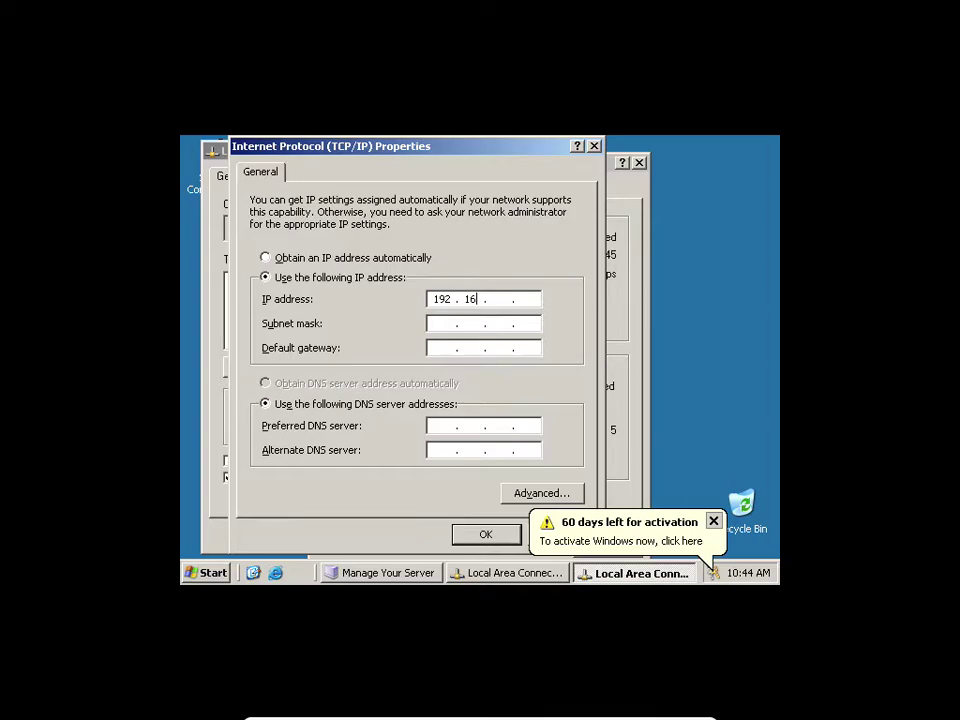
pyautogui.write('1.1')
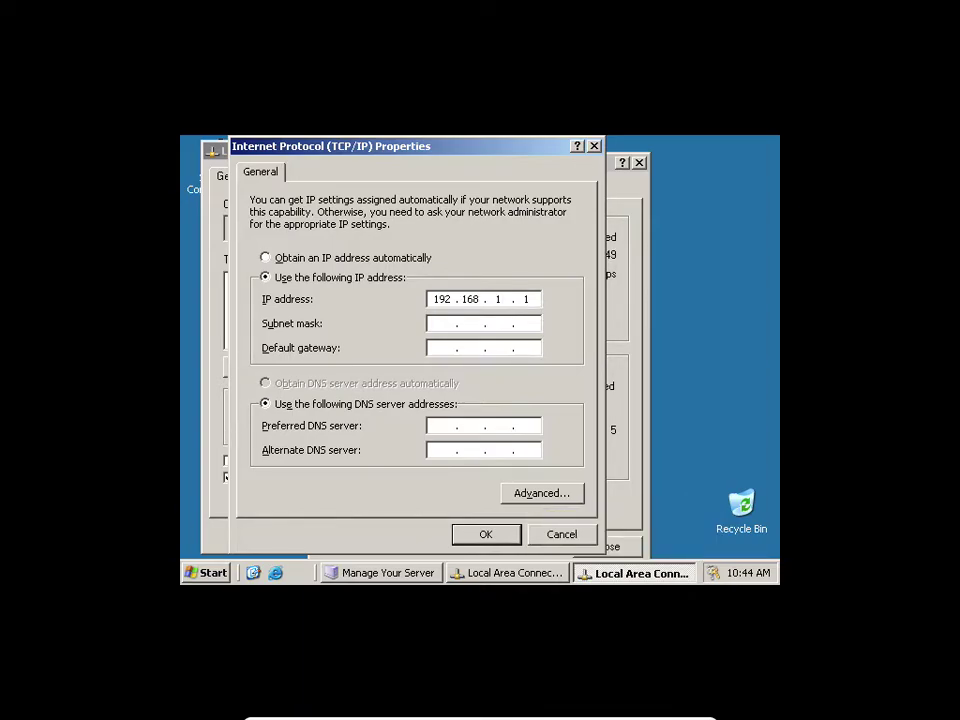
pyautogui.press('Tab')
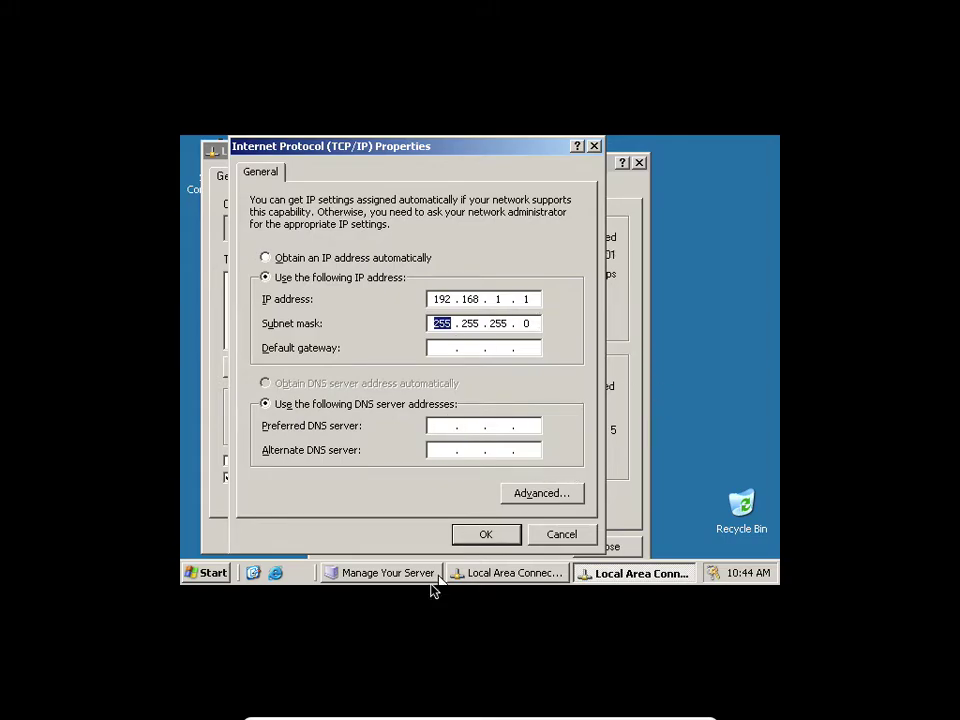
pyautogui.click(441, 425)
pyautogui.write('192 . 168 . 1 . 1')
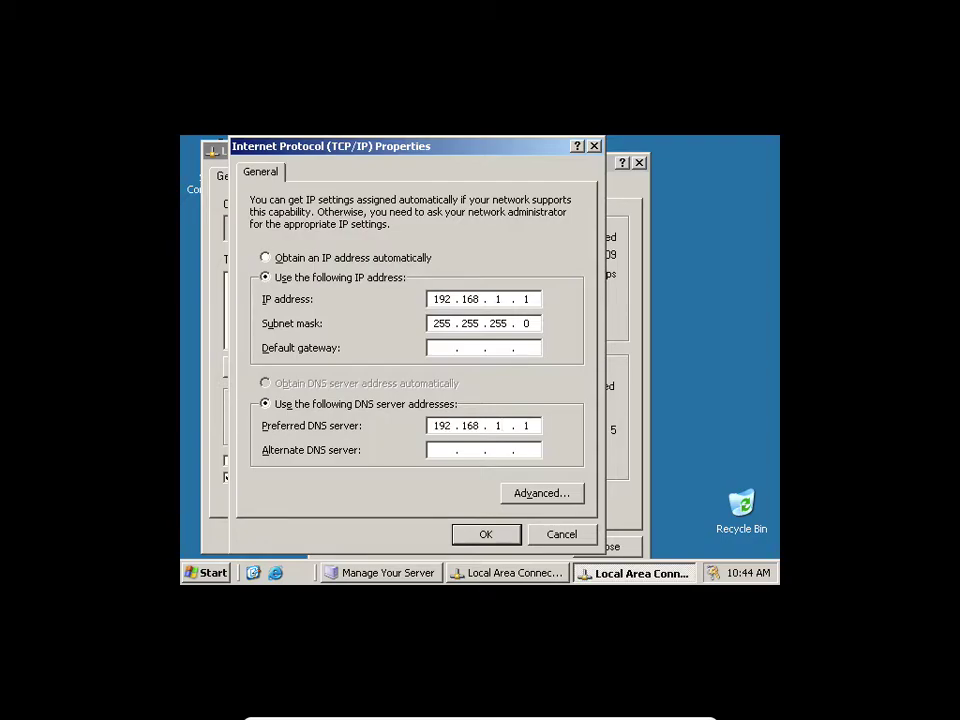
# - Apply the TCP/IP settings, enable the notification-area connection icon, and view the Support tab
pyautogui.click(489, 538)
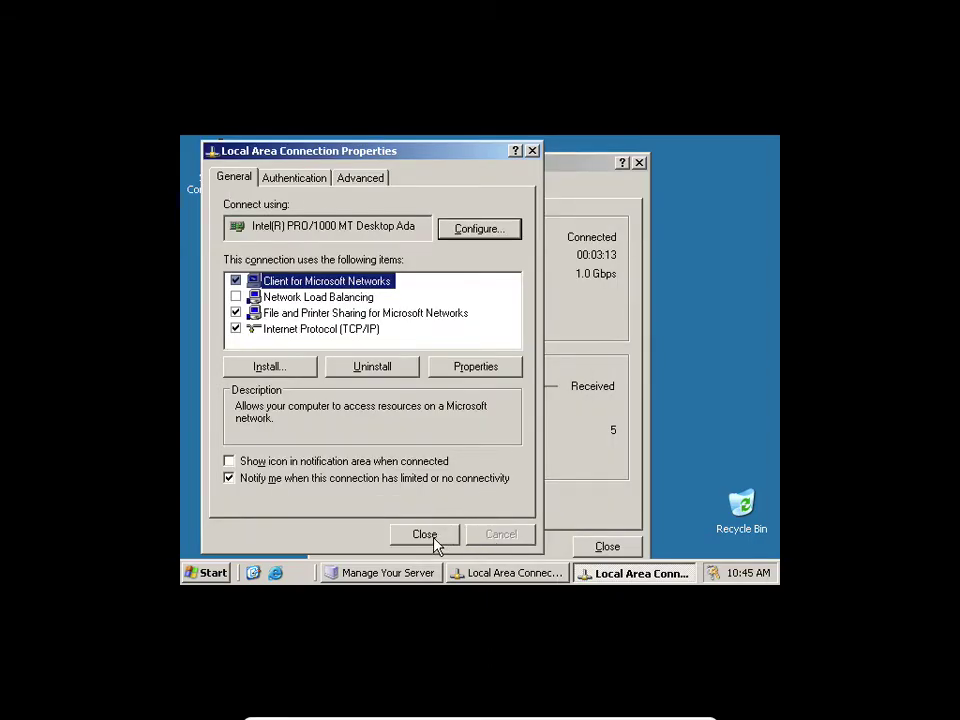
pyautogui.click(428, 534)
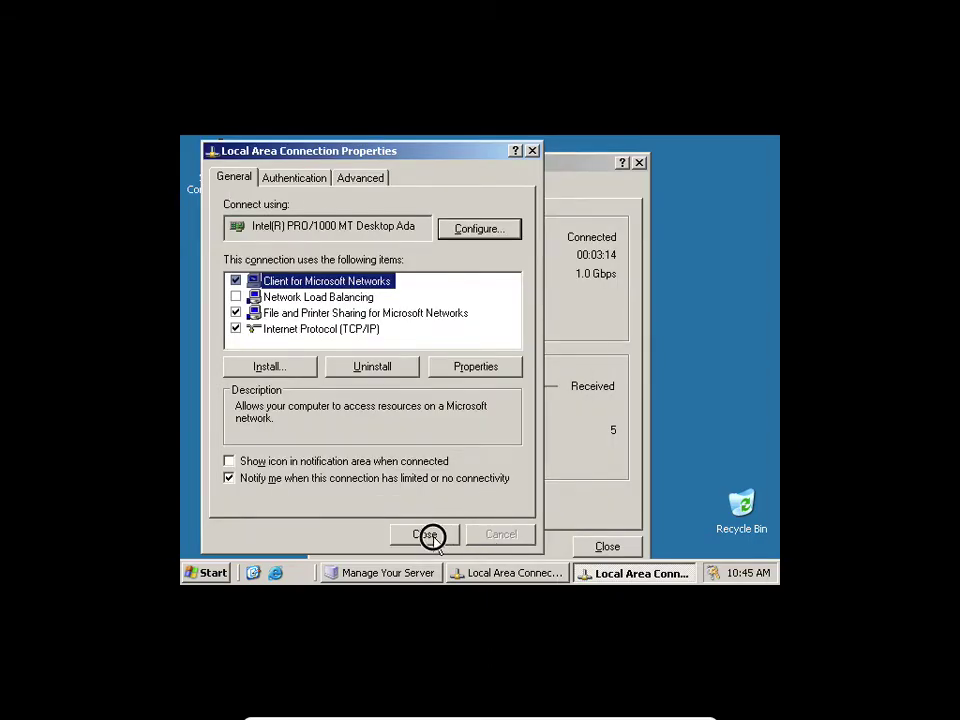
pyautogui.click(305, 463)
pyautogui.click(426, 534)
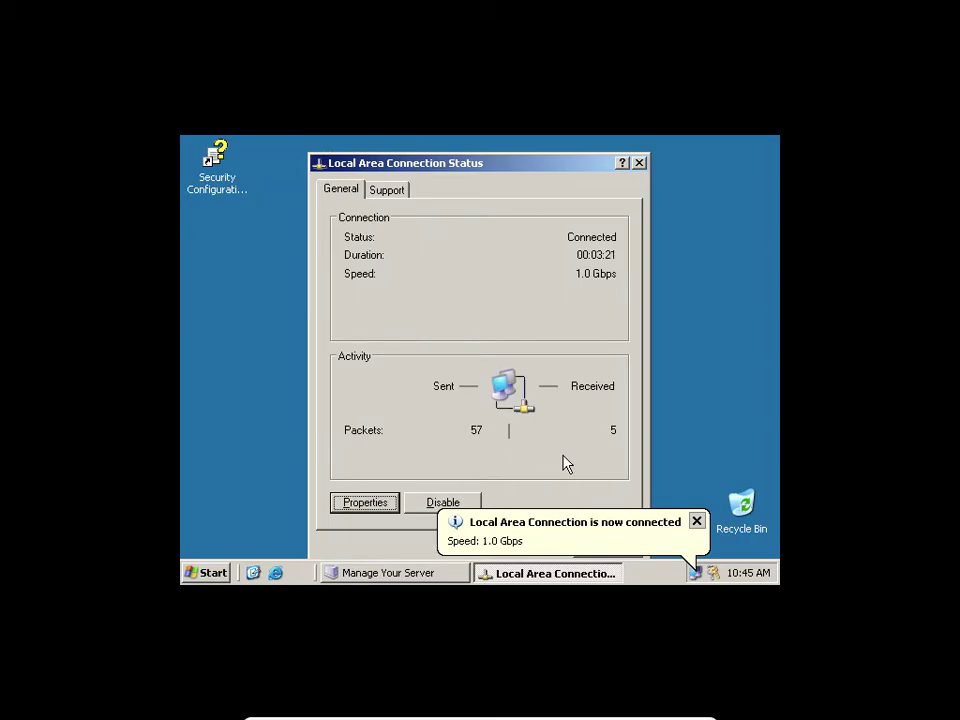
pyautogui.click(386, 191)
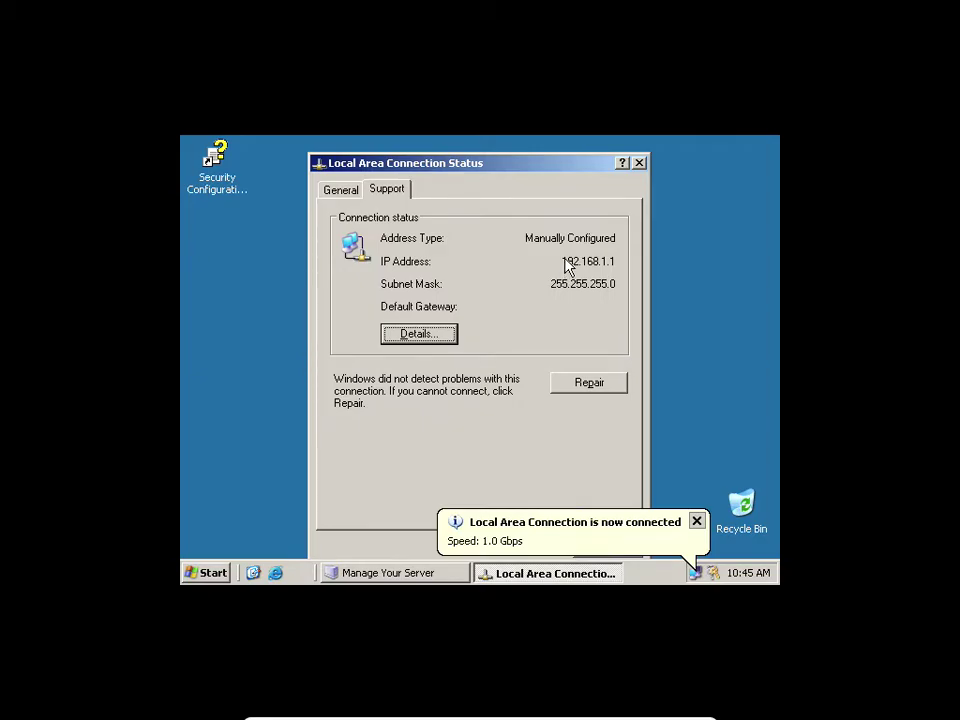
# - Dismiss the 'now connected' balloon and close the Local Area Connection Status dialog
pyautogui.click(697, 521)
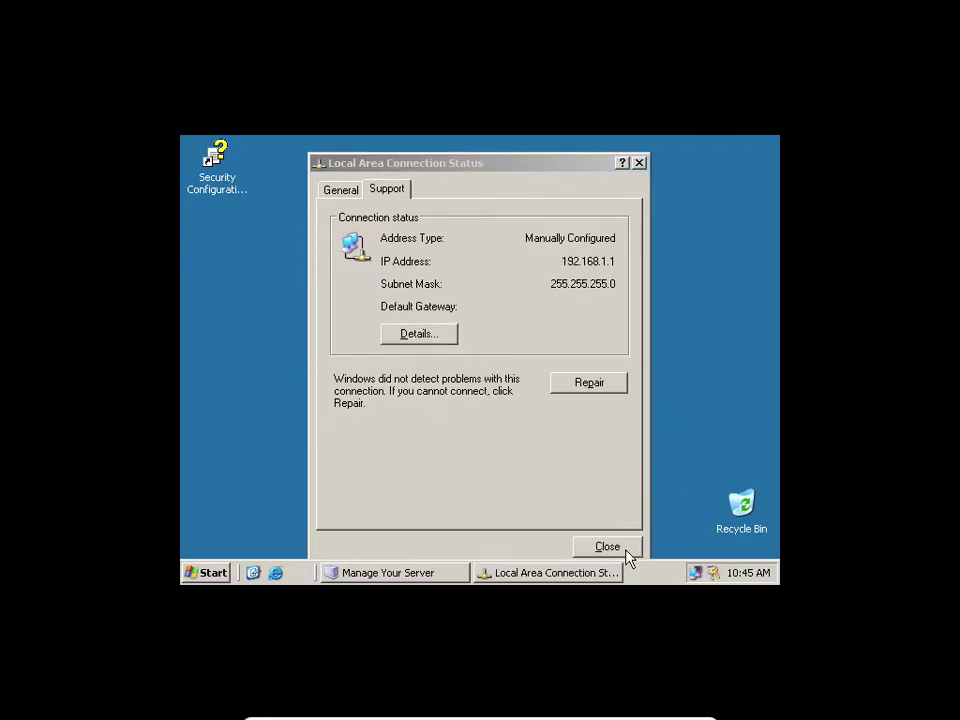
pyautogui.click(607, 547)
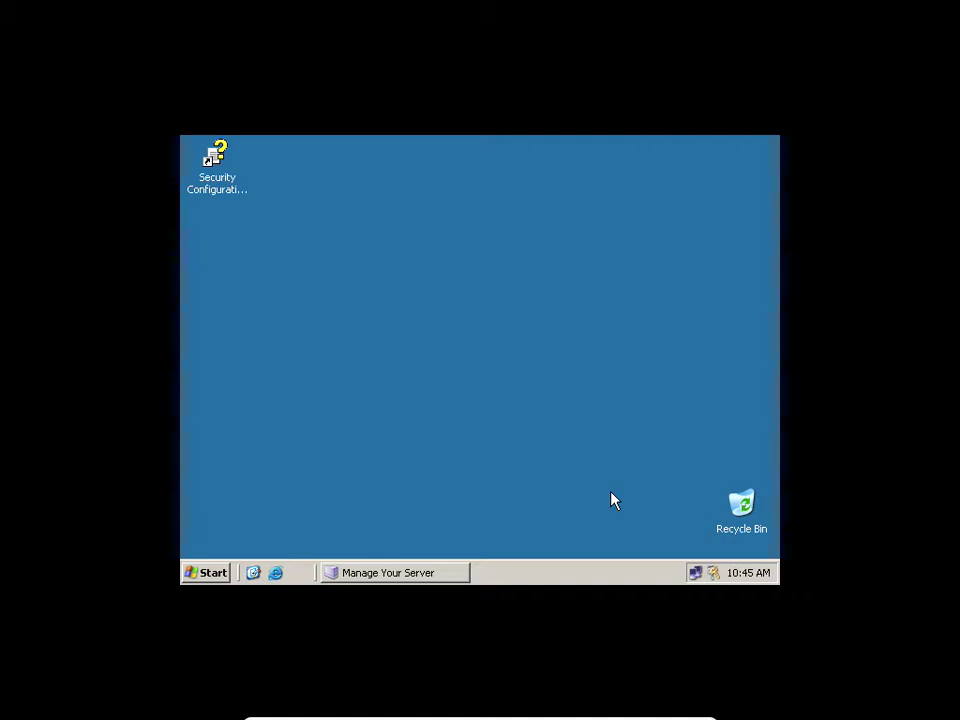
# - Choose Turn Wi-Fi Off from the Wi-Fi icon in the macOS menu bar
pyautogui.moveTo(654, 4)
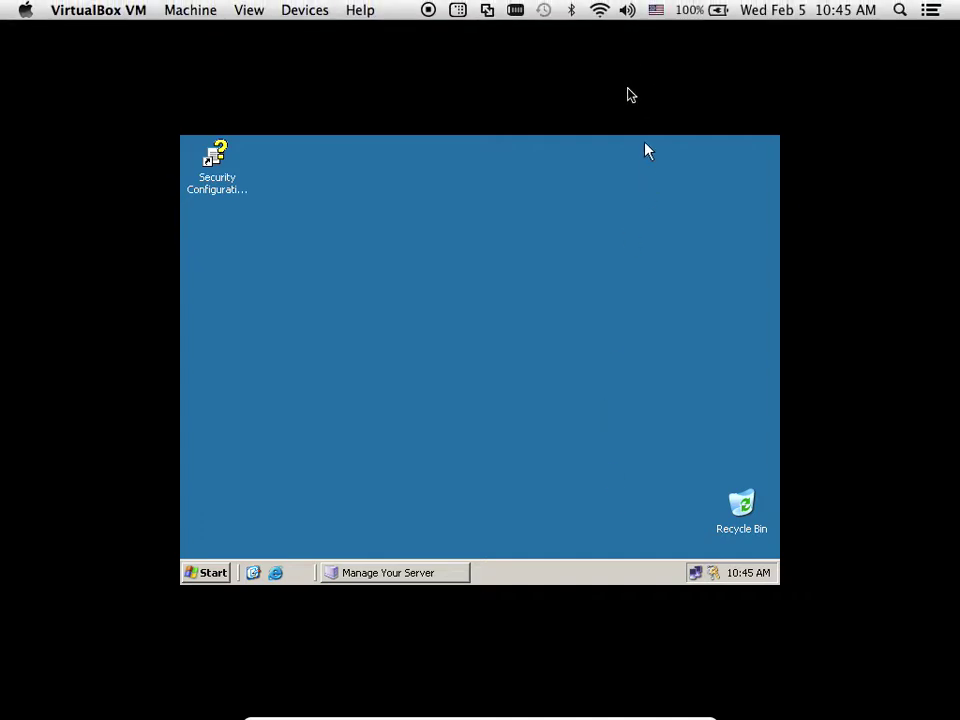
pyautogui.click(599, 10)
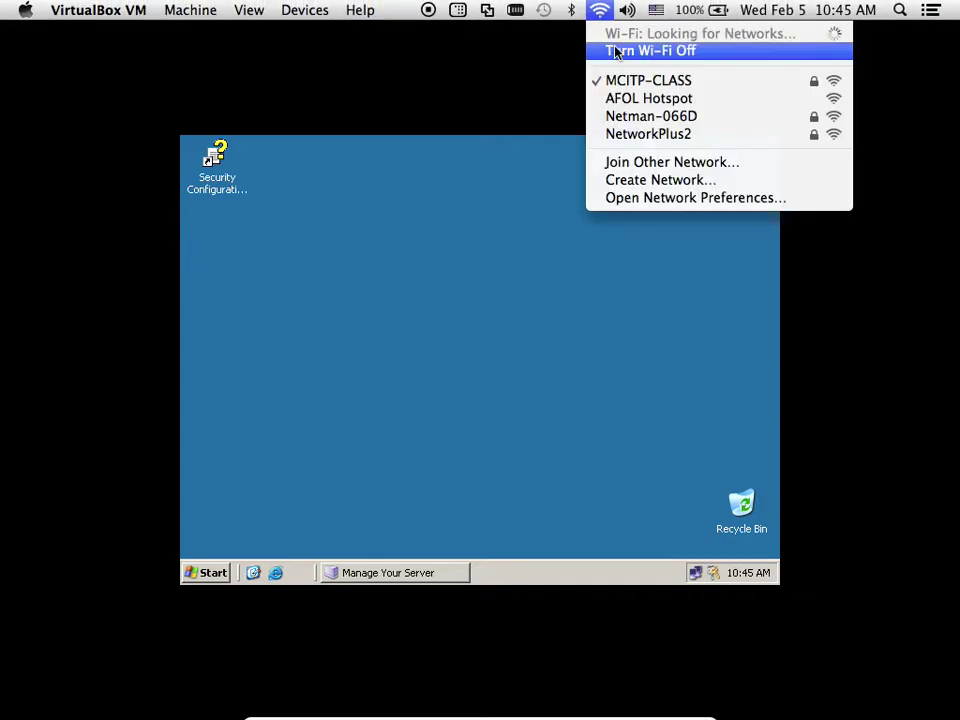
pyautogui.click(615, 50)
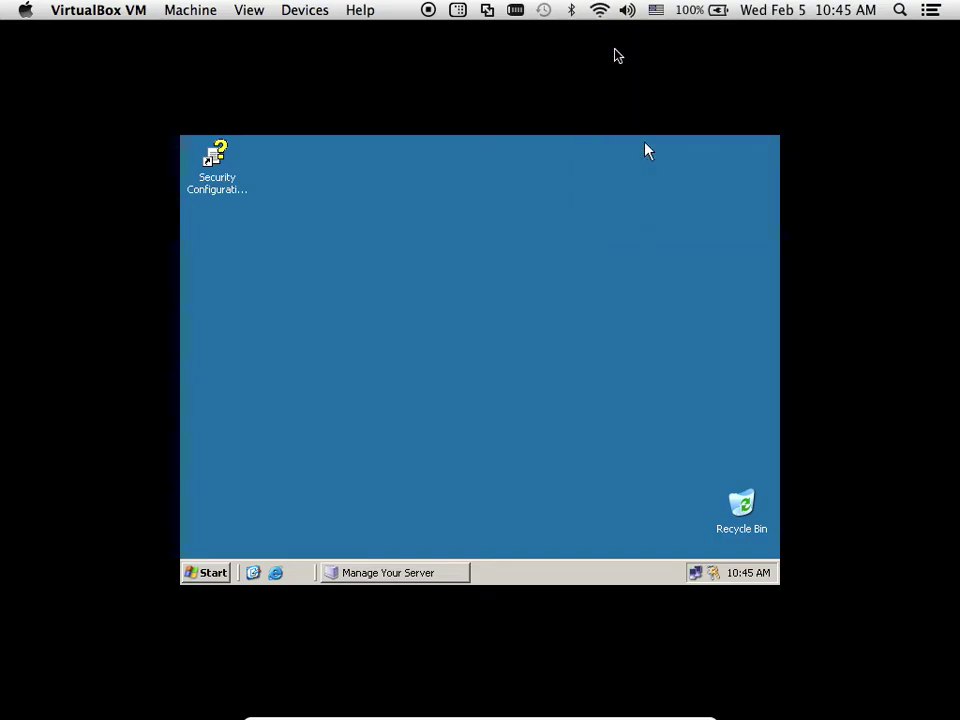
pyautogui.moveTo(604, 18)
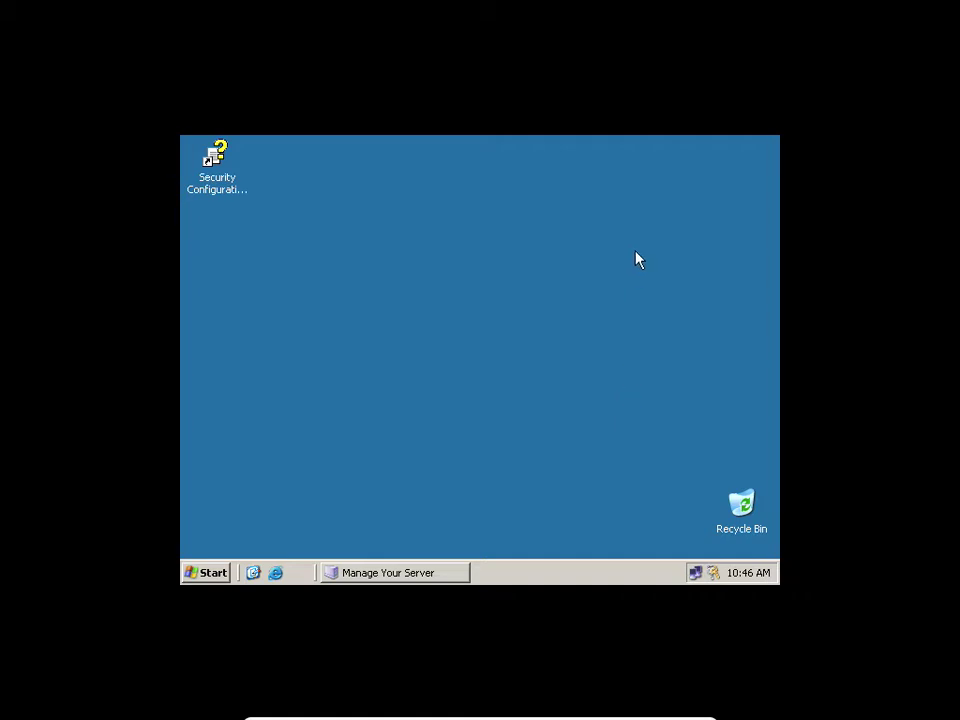
# - Restore Manage Your Server, start Add or remove a role, and select DNS server in the role list
pyautogui.click(432, 577)
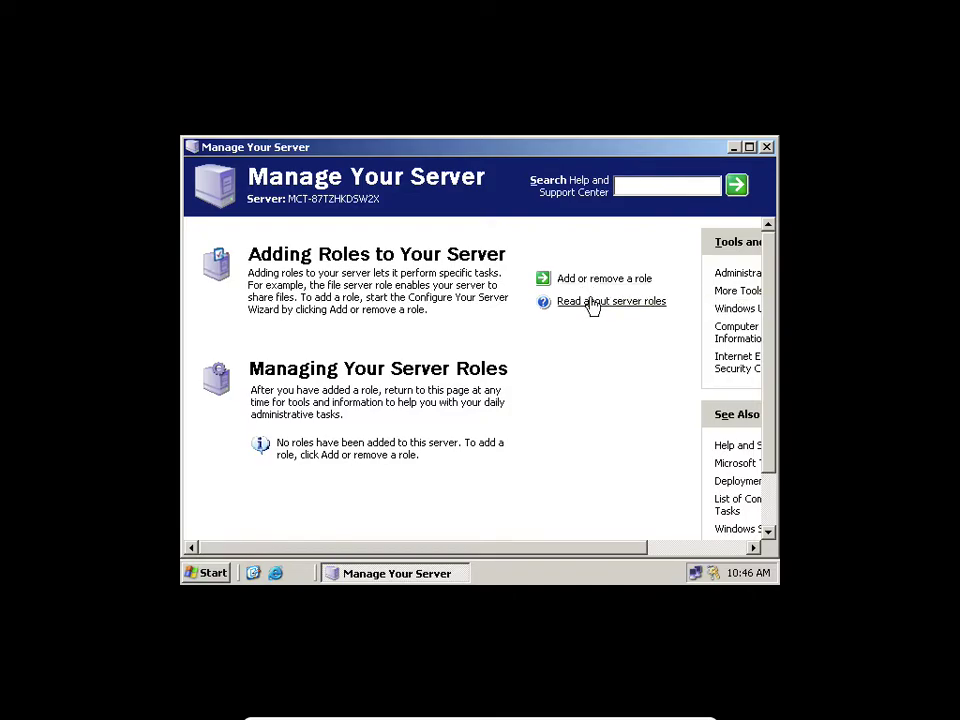
pyautogui.click(592, 284)
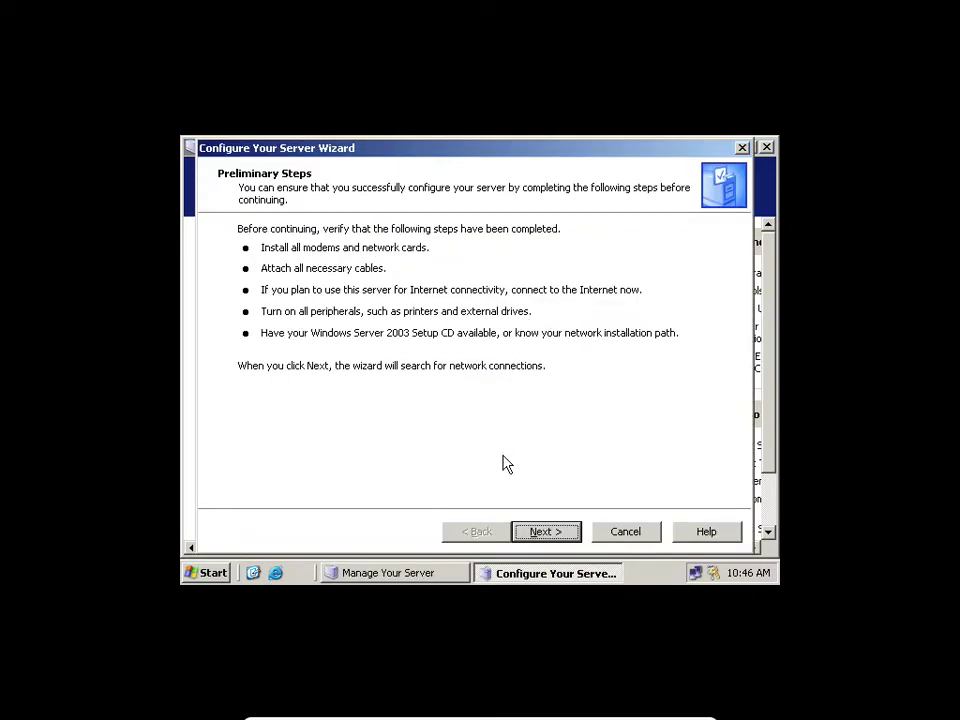
pyautogui.click(537, 531)
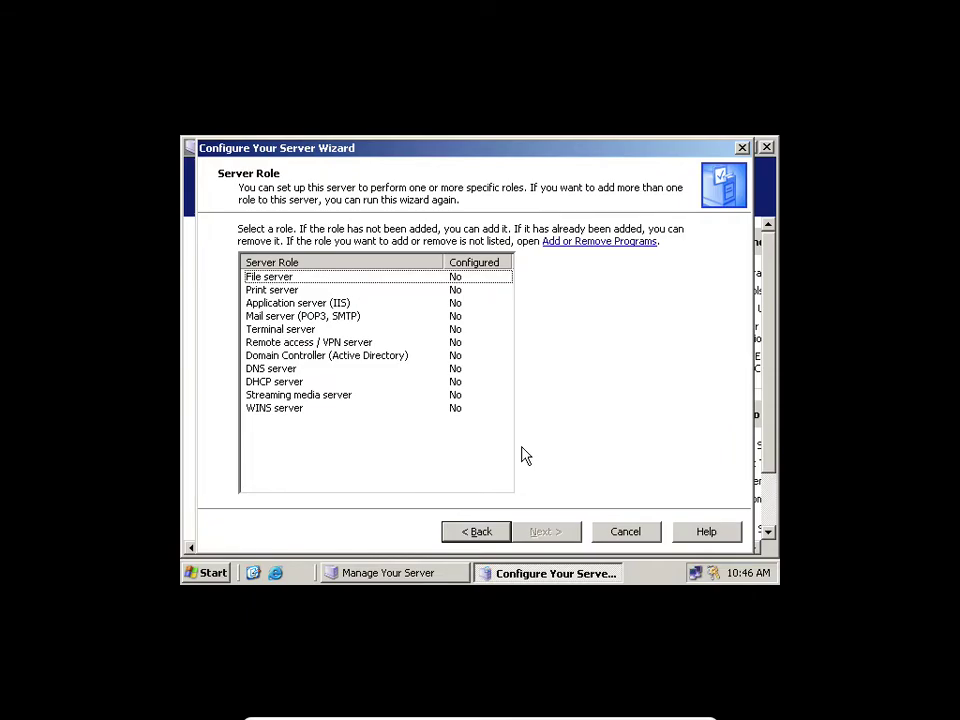
pyautogui.click(280, 372)
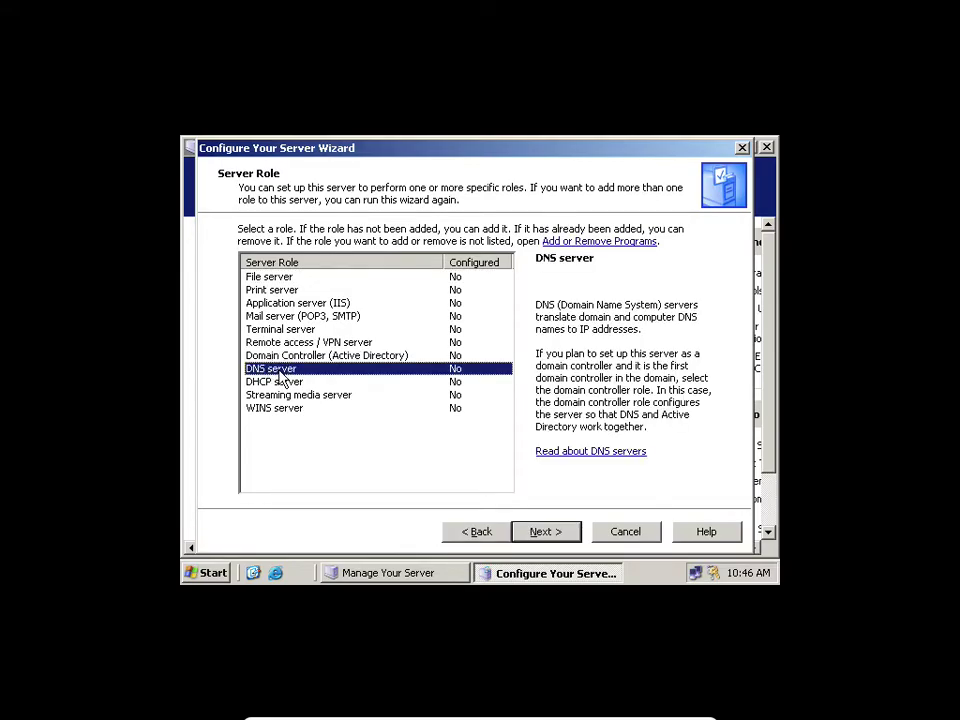
pyautogui.click(276, 384)
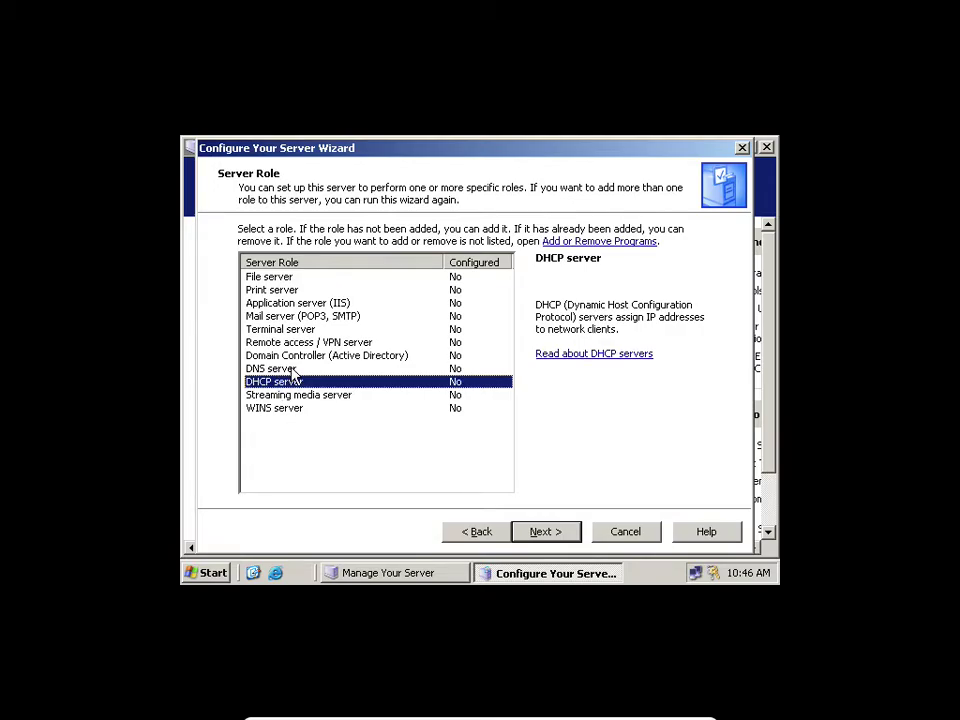
pyautogui.click(292, 371)
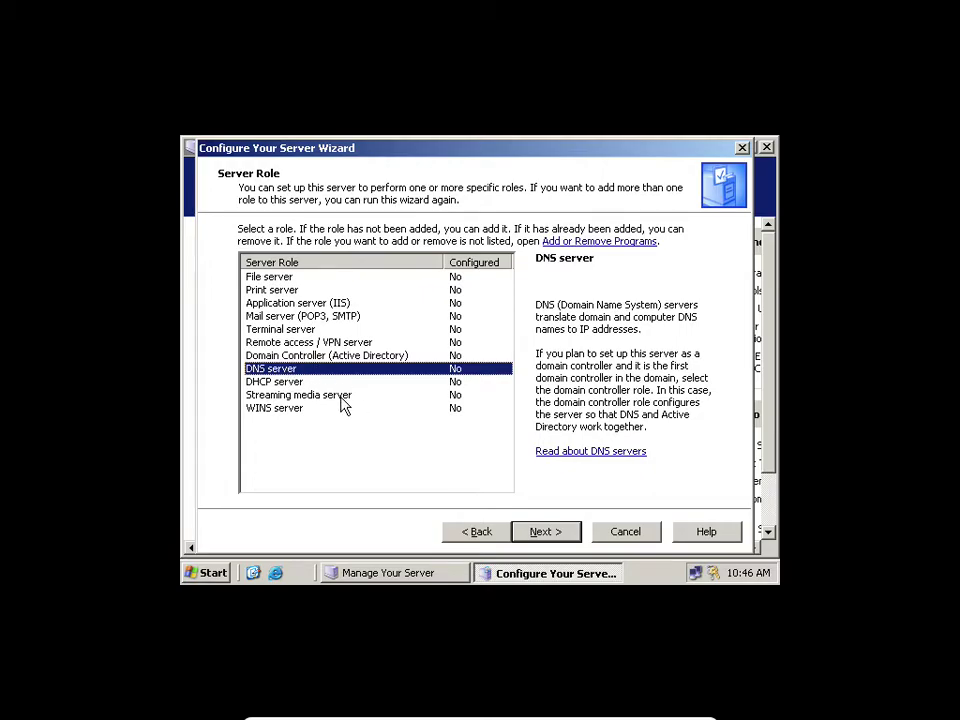
# - Confirm the DNS server summary and choose a forward lookup zone maintained by this server
pyautogui.click(540, 540)
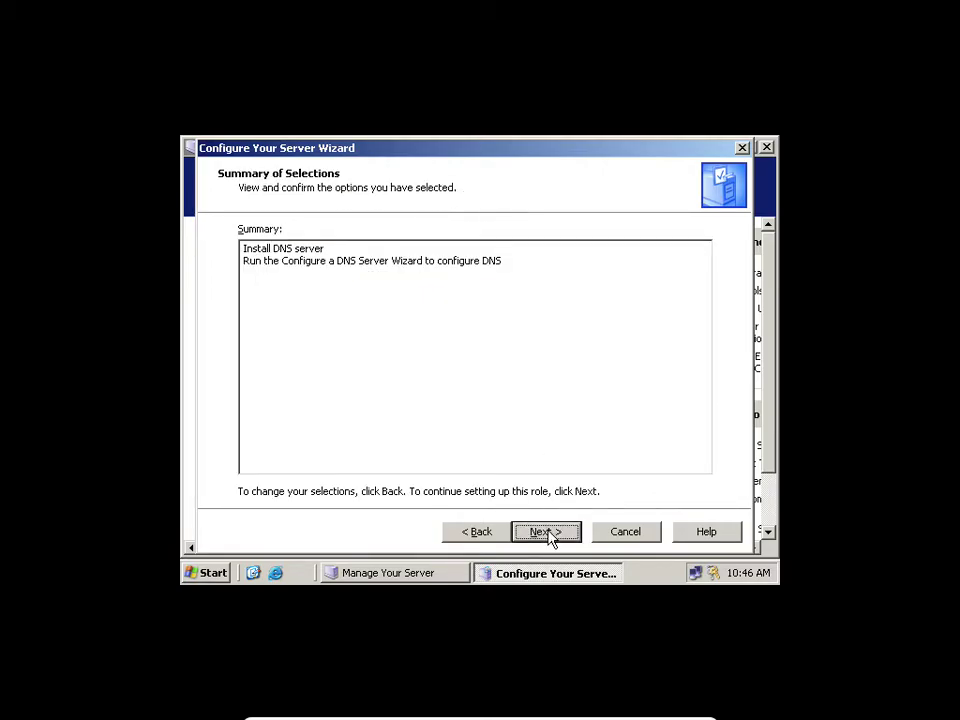
pyautogui.click(549, 537)
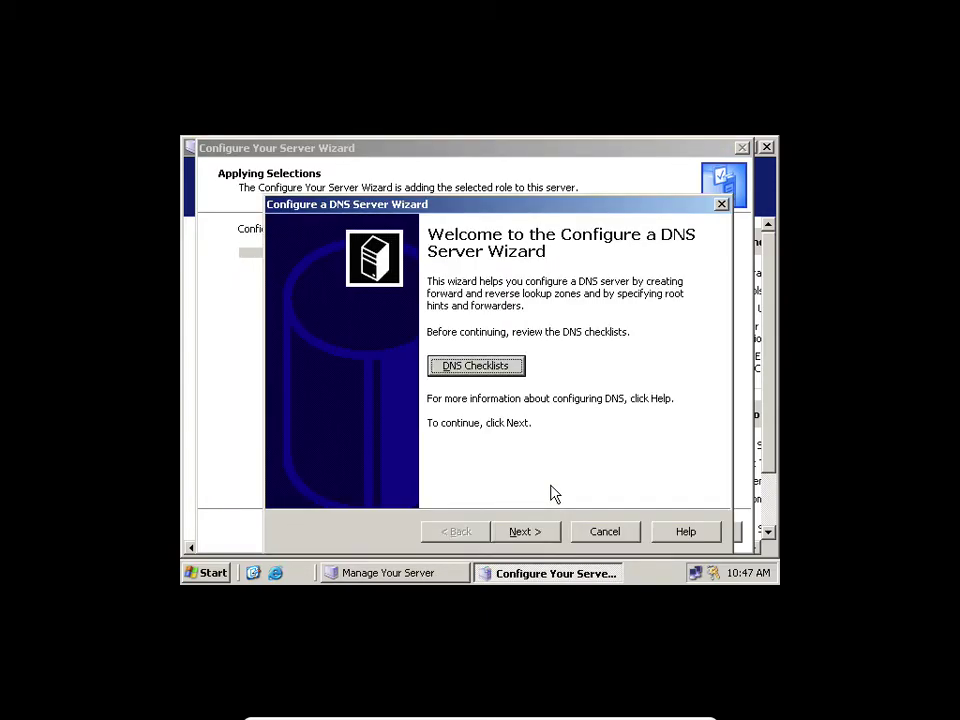
pyautogui.click(541, 536)
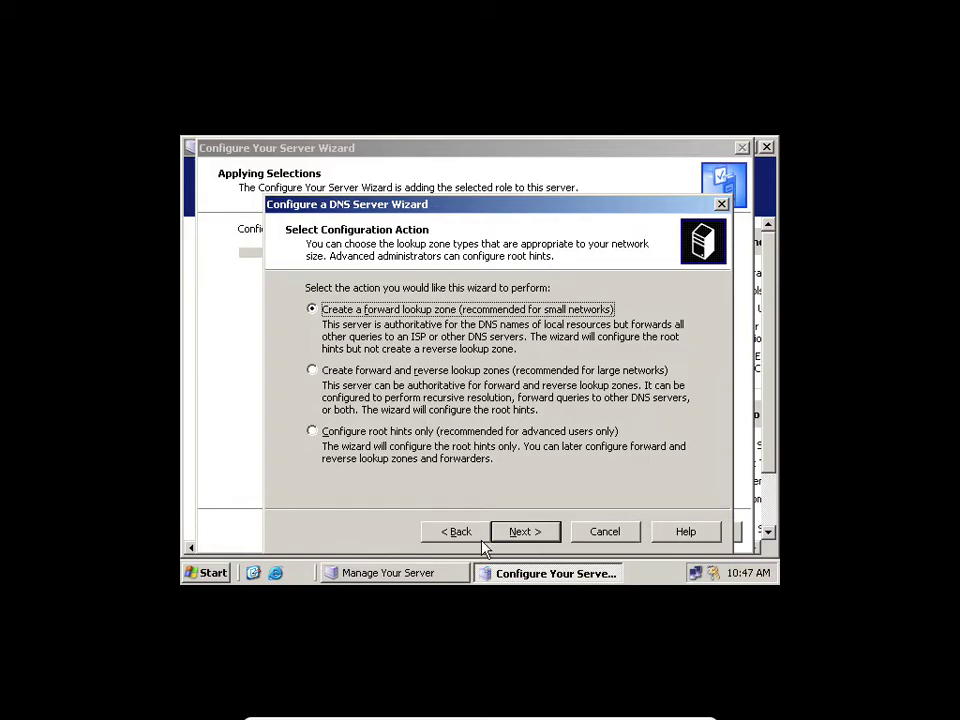
pyautogui.click(521, 531)
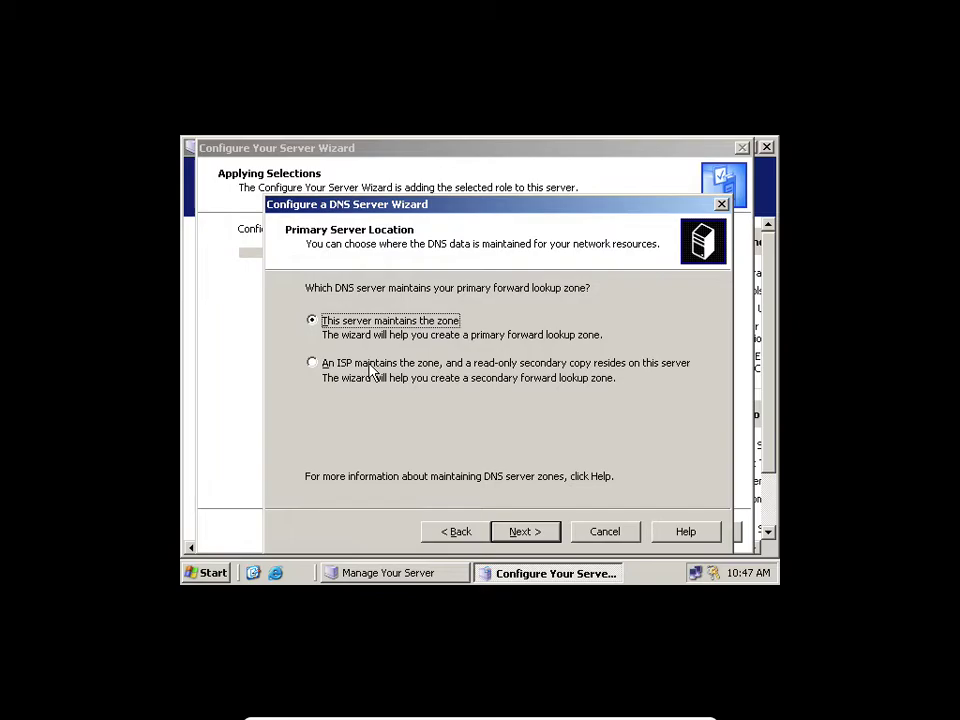
pyautogui.click(525, 531)
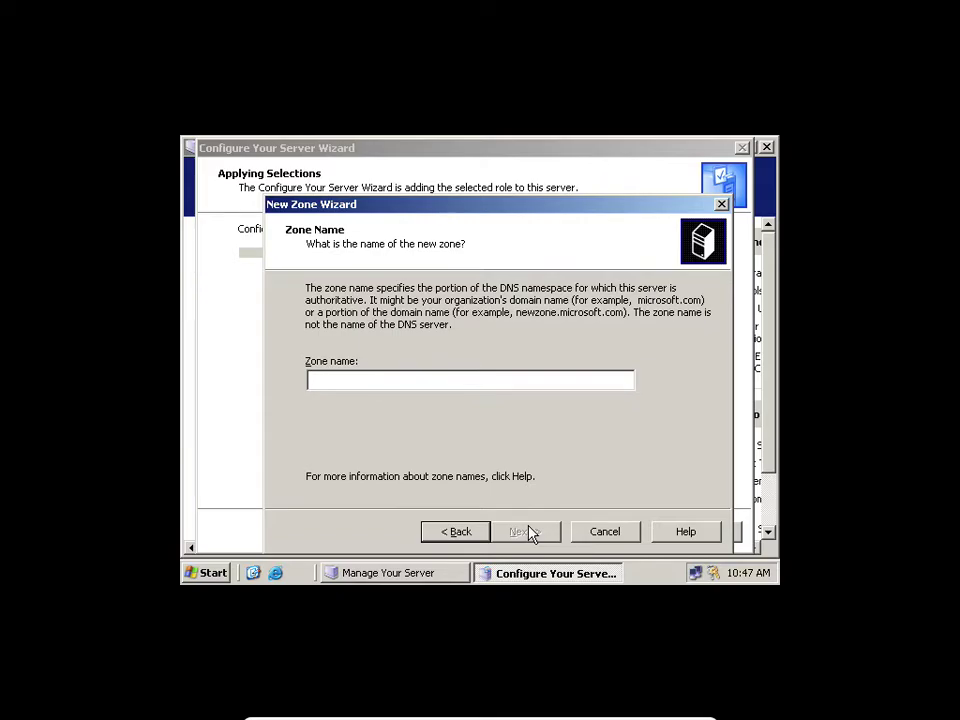
# - Name the zone MCT, keep the MCT.dns zone file, and leave dynamic updates disallowed
pyautogui.write('MCT')
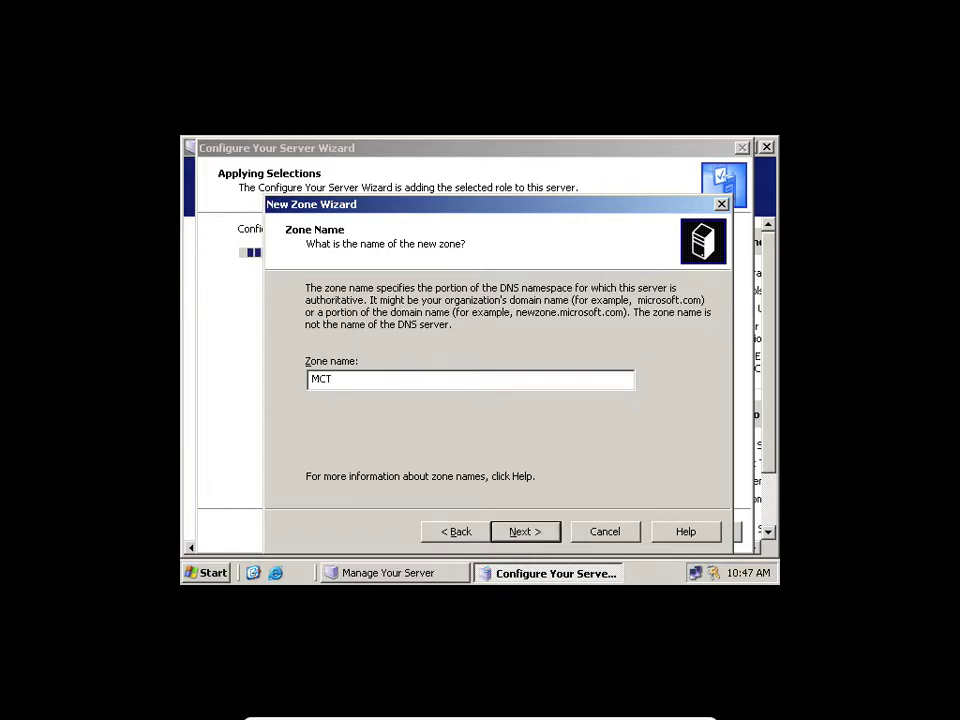
pyautogui.click(541, 535)
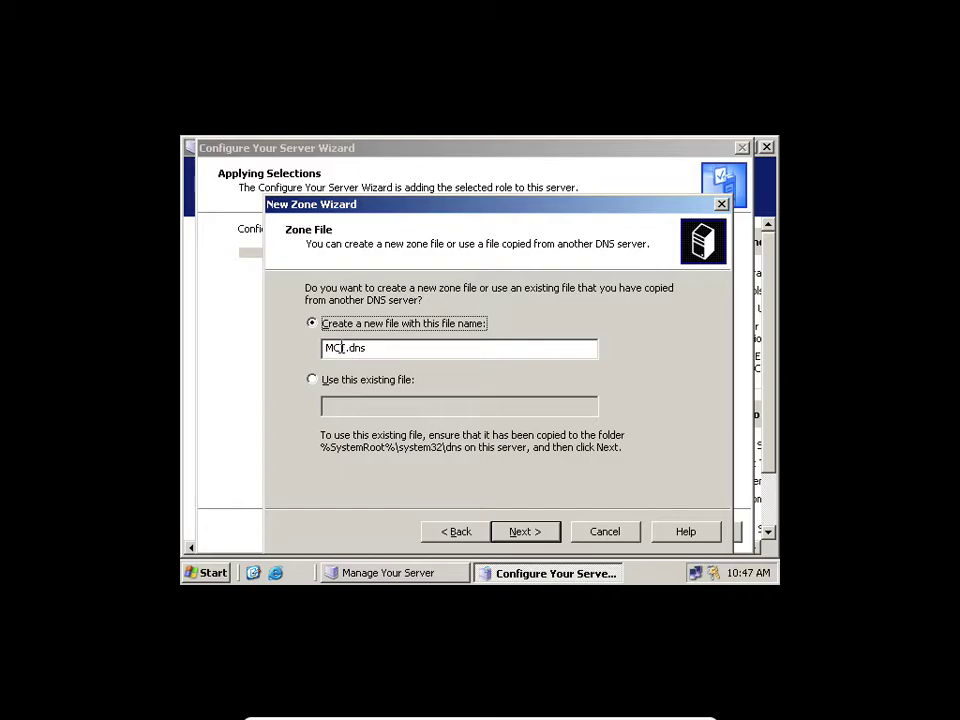
pyautogui.click(536, 531)
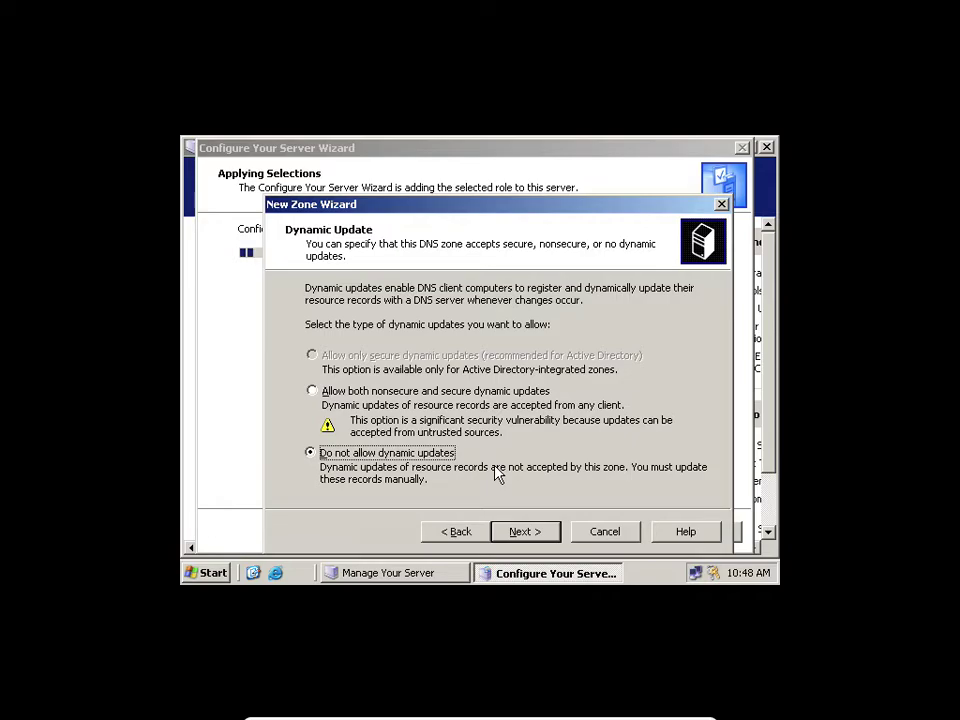
pyautogui.click(528, 531)
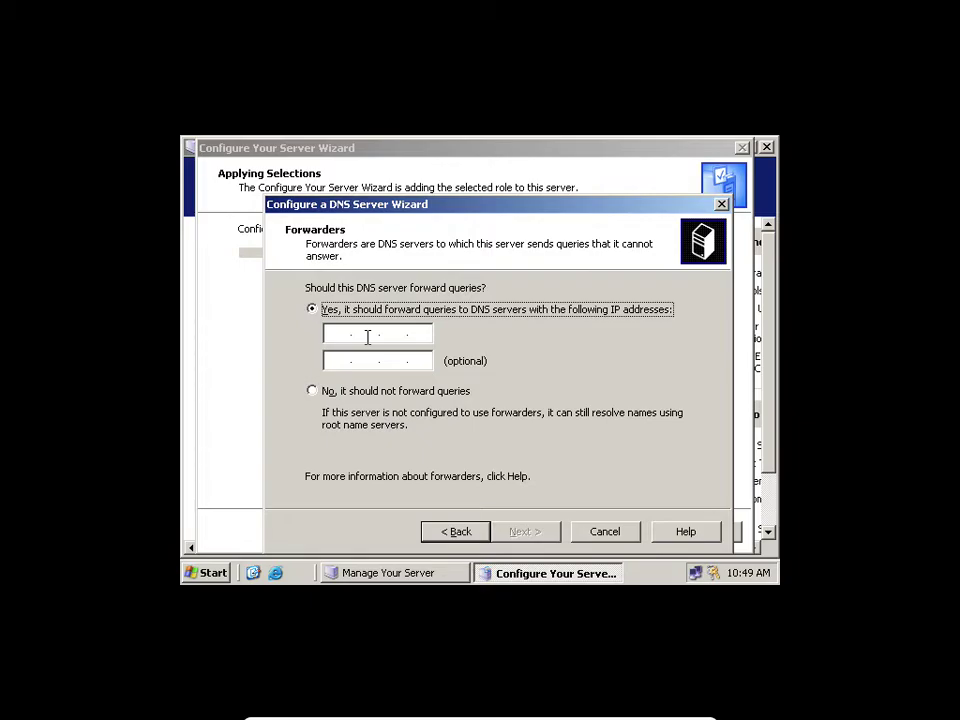
# - Set DNS to not forward queries, dismiss the root hints error, and finish the wizard
pyautogui.click(365, 392)
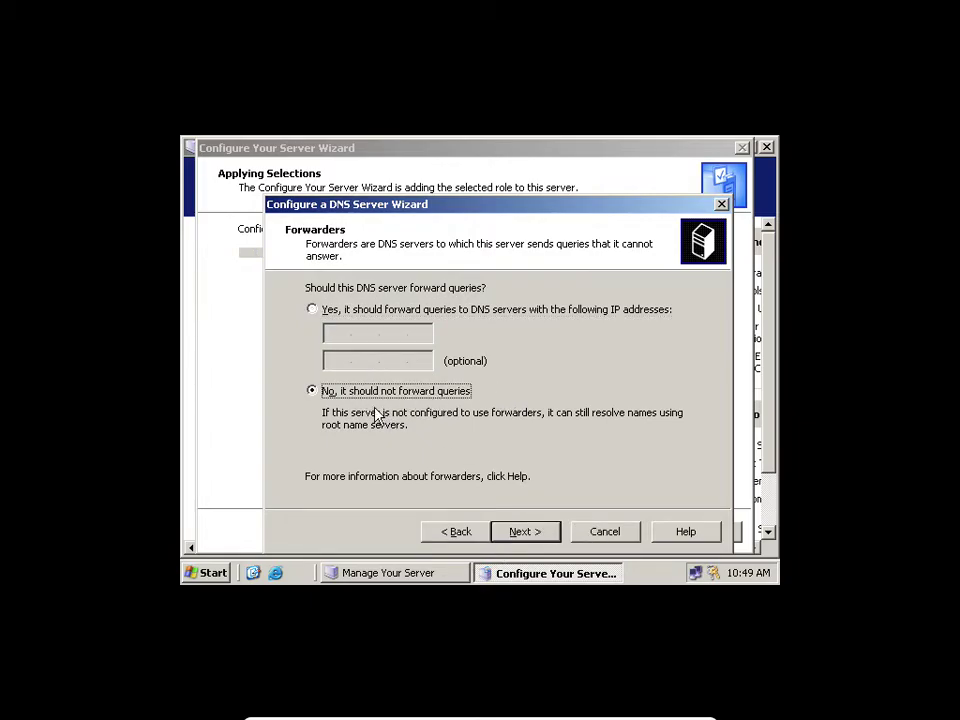
pyautogui.click(551, 531)
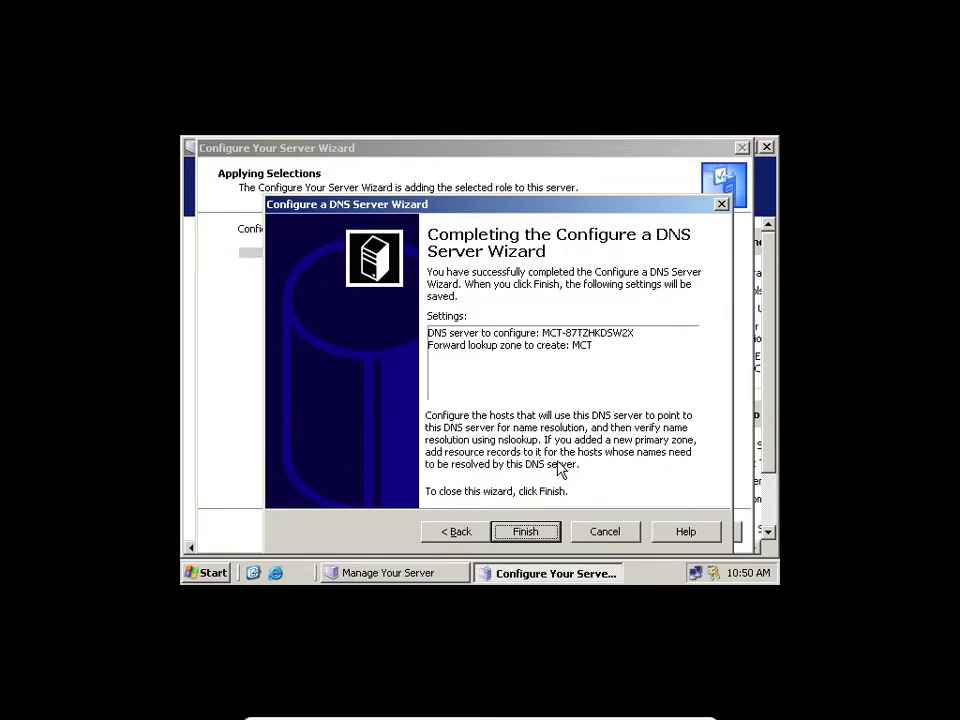
pyautogui.click(553, 531)
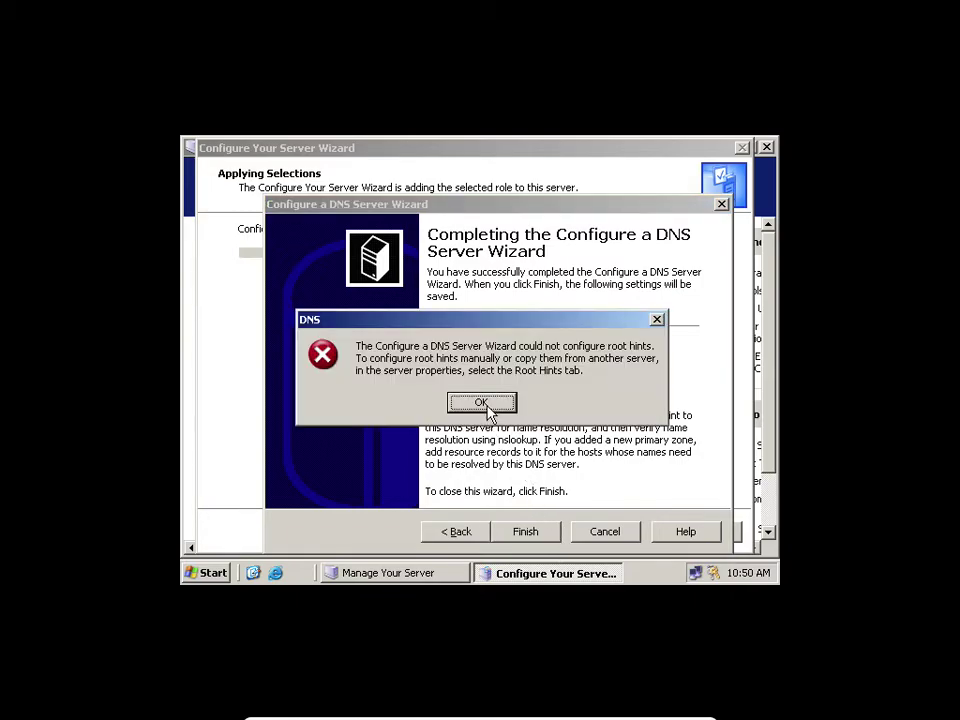
pyautogui.click(487, 407)
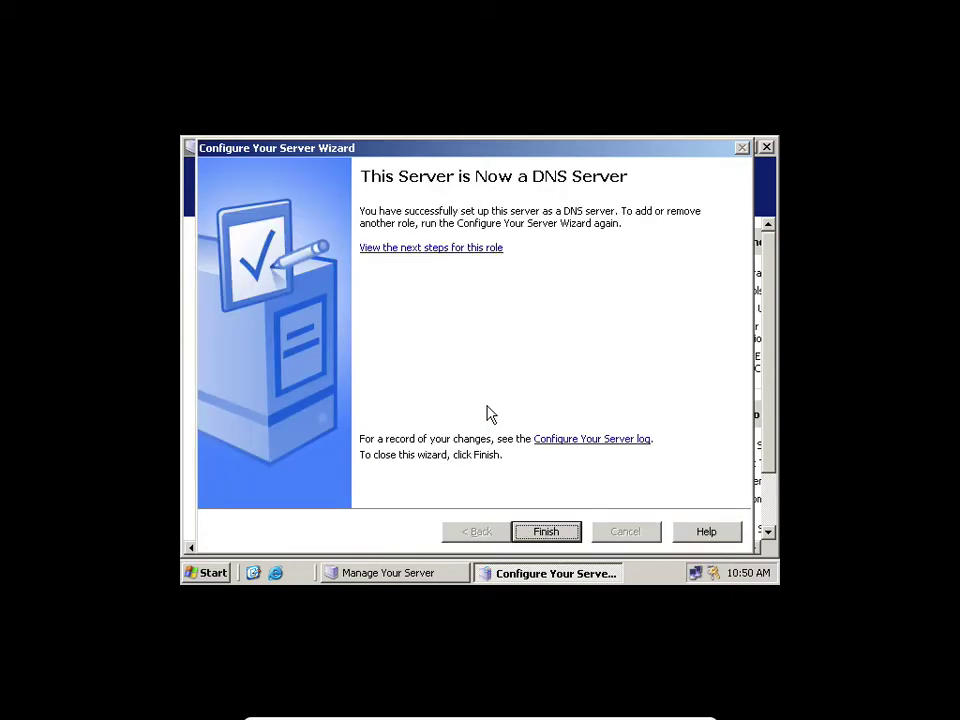
pyautogui.click(557, 539)
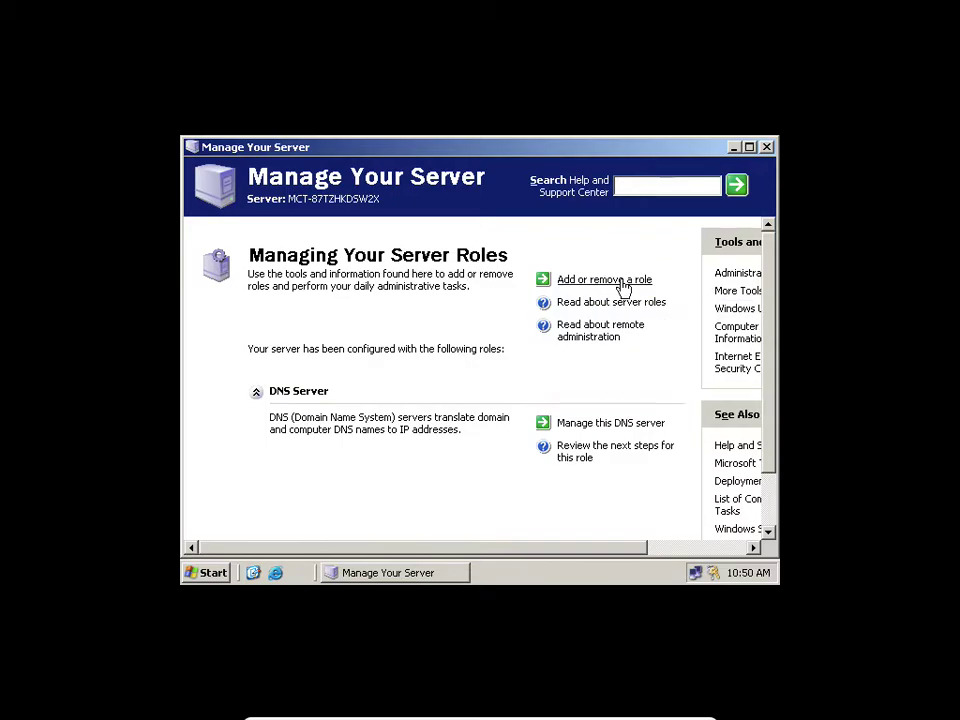
# - Add the DHCP server role through the Configure Your Server wizard
pyautogui.click(622, 284)
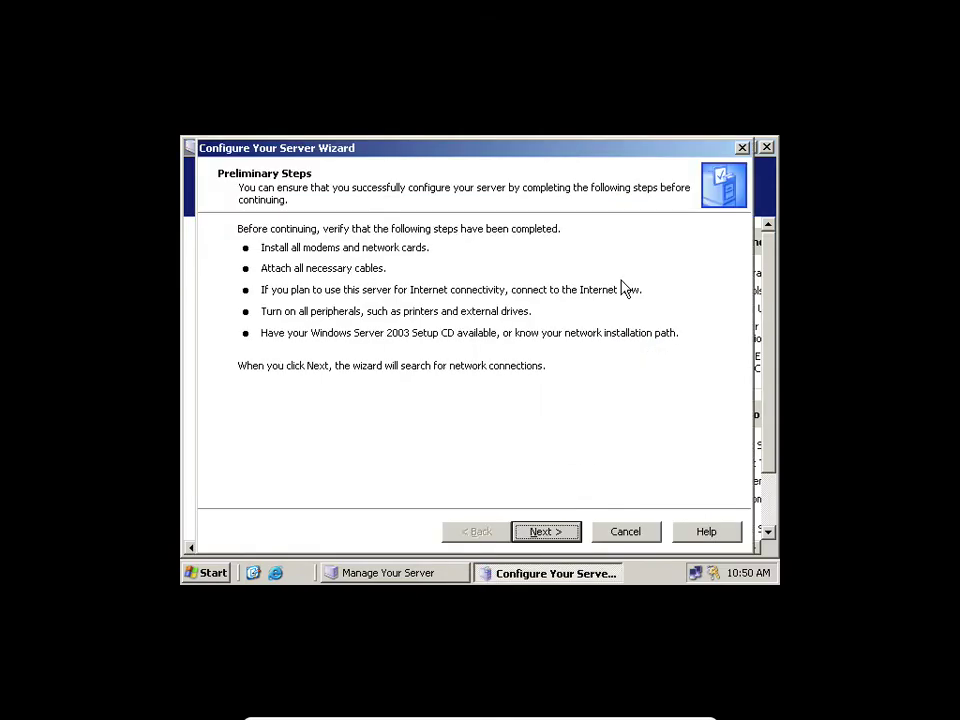
pyautogui.click(543, 530)
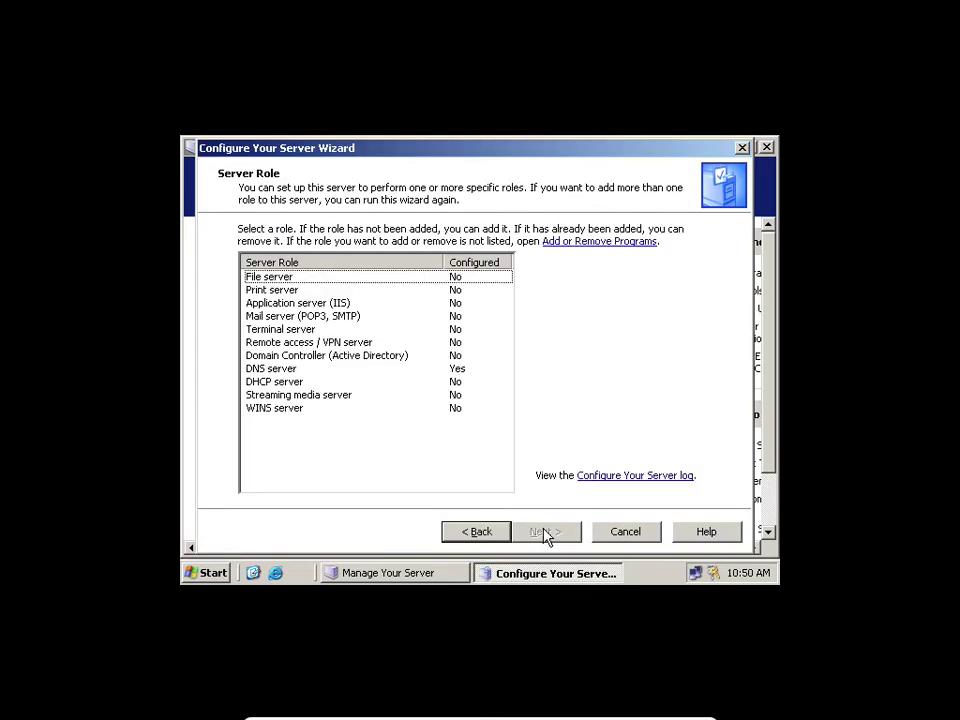
pyautogui.click(285, 382)
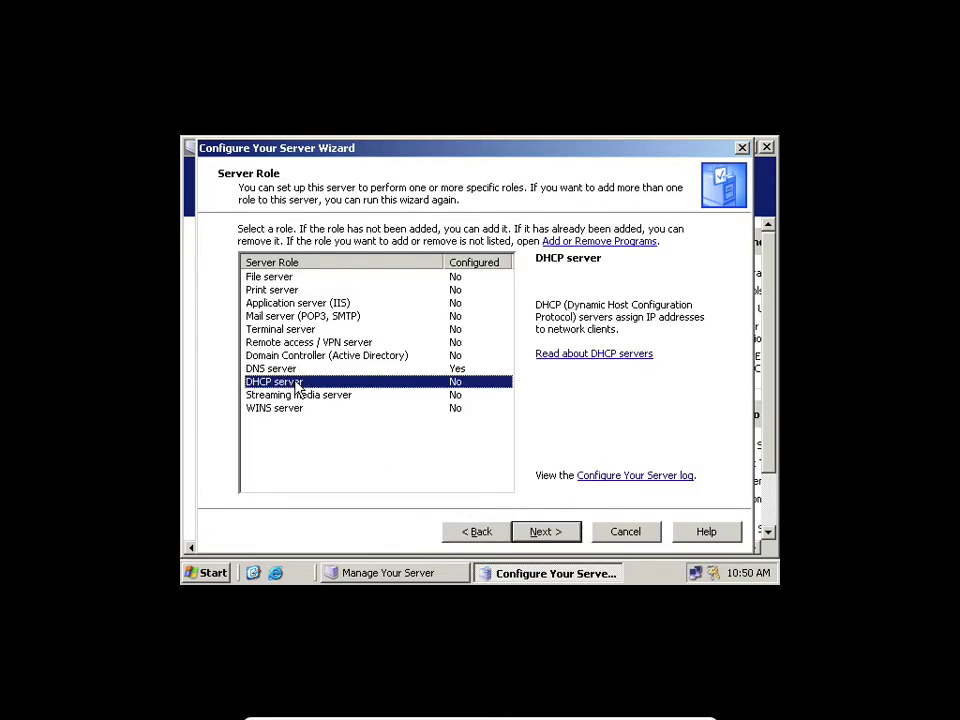
pyautogui.click(553, 538)
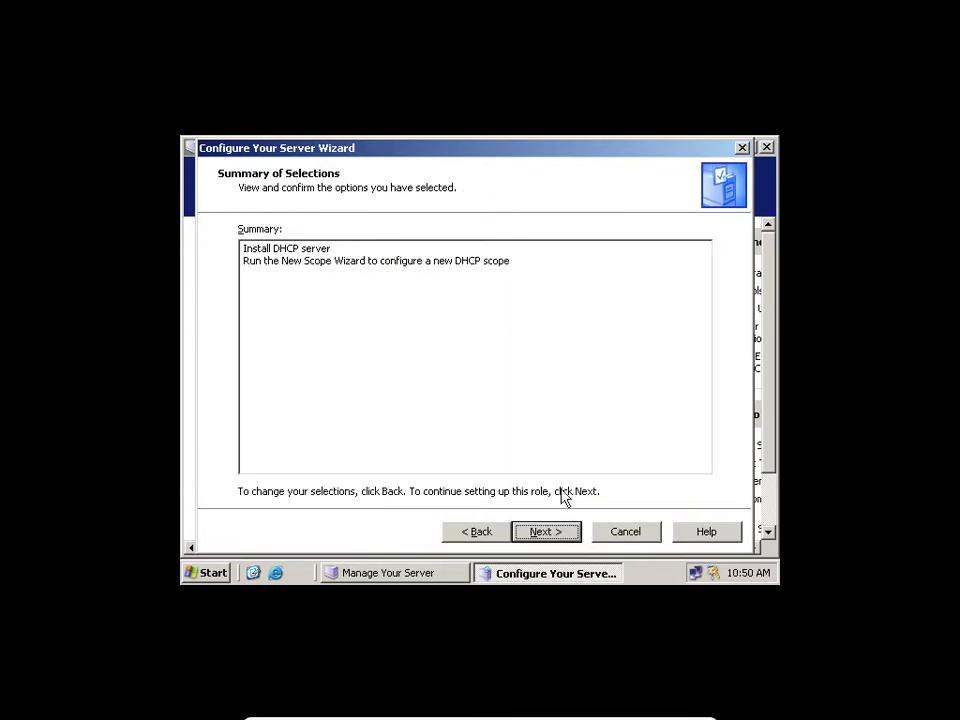
pyautogui.click(557, 540)
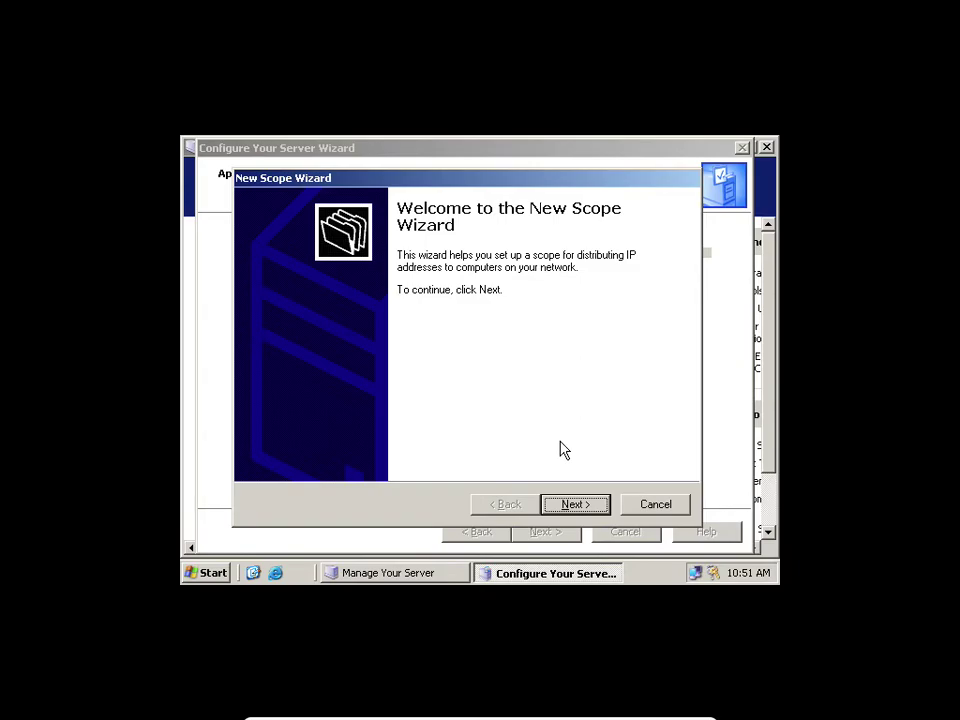
# - Start the New Scope Wizard and name the scope 'Scope1'
pyautogui.click(595, 511)
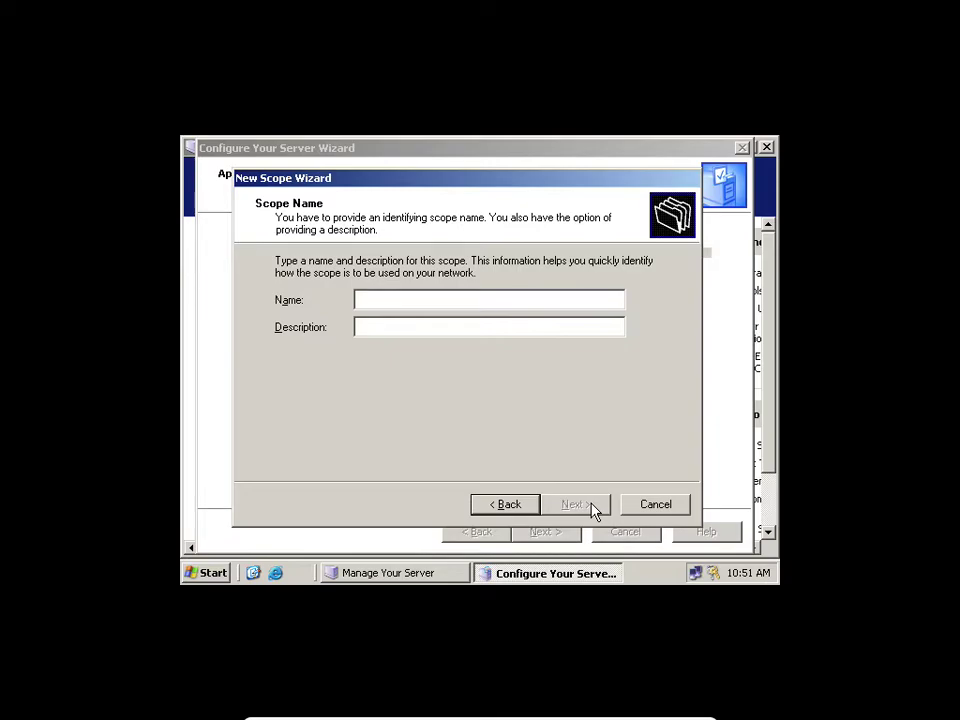
pyautogui.write('Scop')
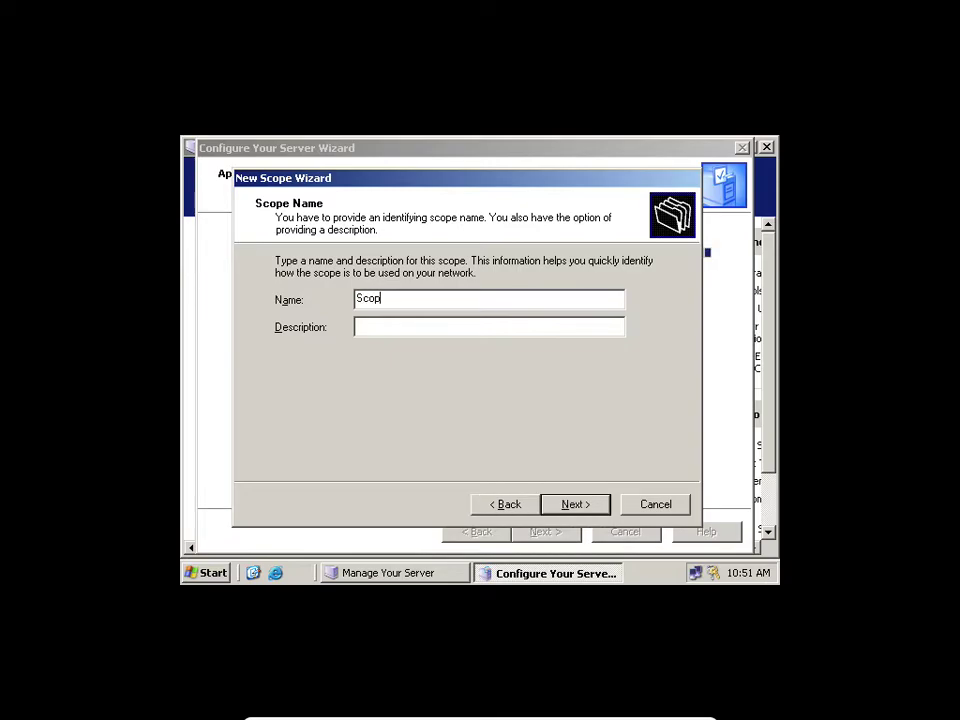
pyautogui.write('e1')
# - Set the scope range to 192.168.1.1–192.168.1.10 with mask 255.255.255.0, then go back to review it
pyautogui.click(566, 505)
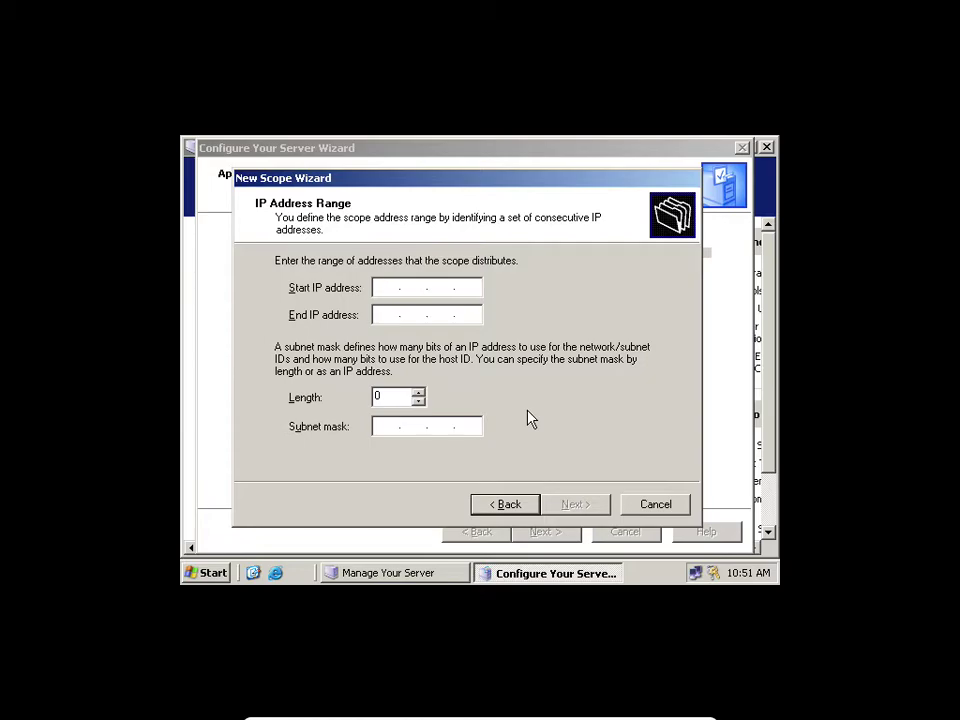
pyautogui.write('192 . 168 . 1 . 1')
pyautogui.press('Tab')
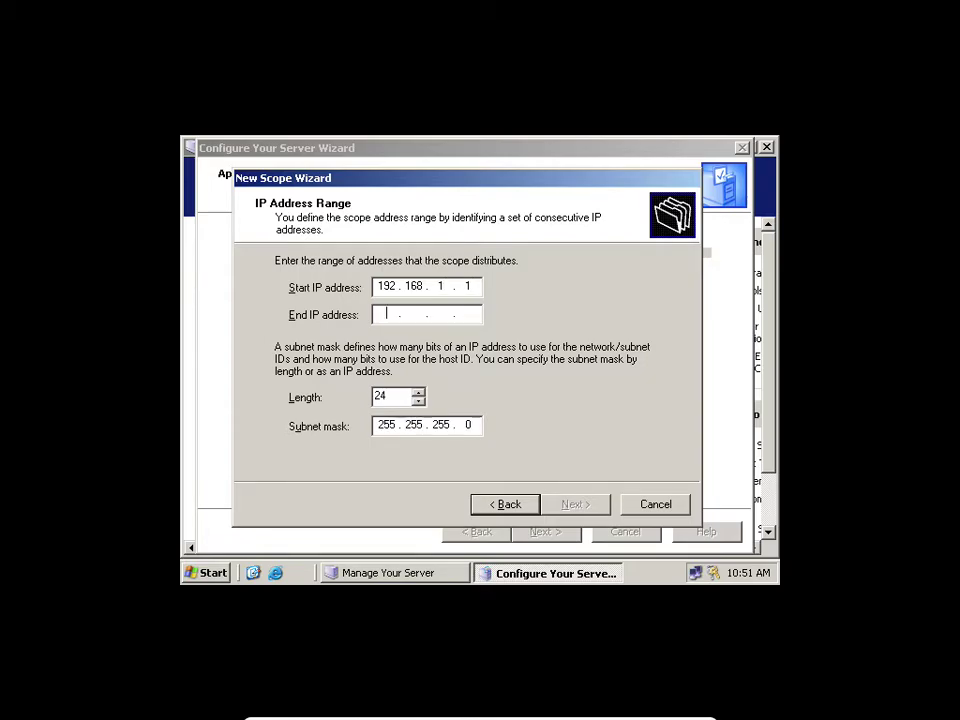
pyautogui.write('192 . 168 . 1 ')
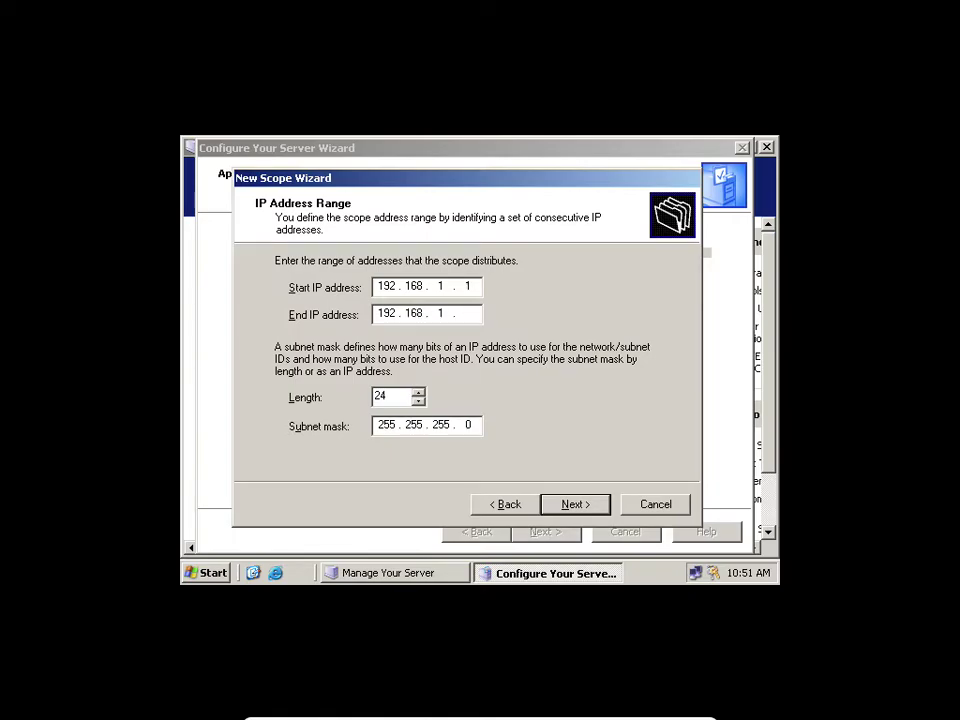
pyautogui.write('. 10')
pyautogui.click(572, 502)
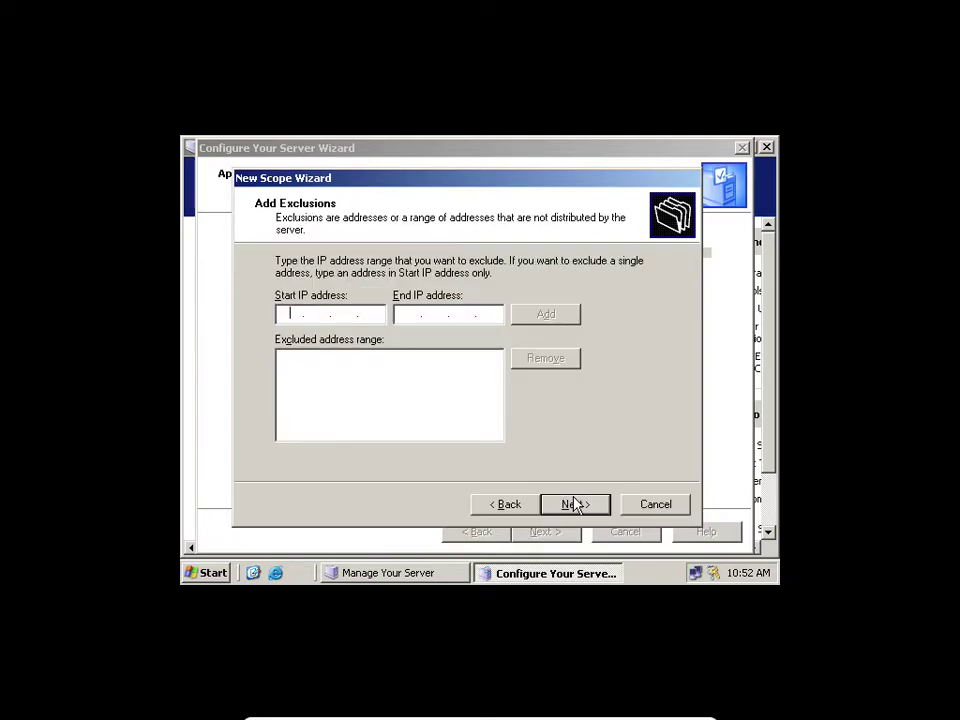
pyautogui.click(507, 504)
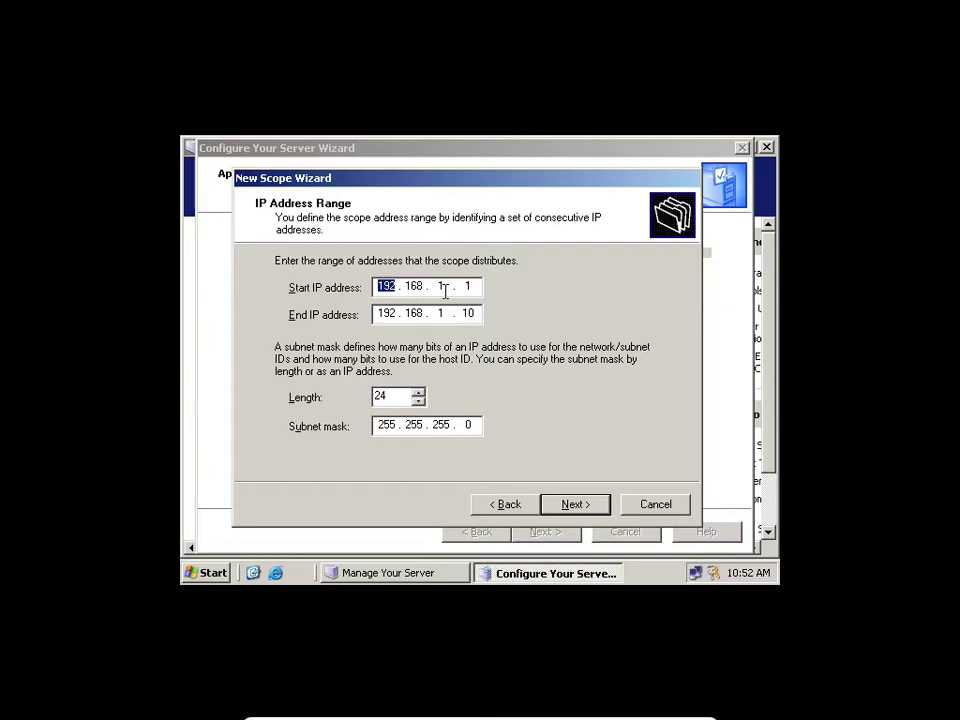
pyautogui.click(460, 287)
# - Add 192.168.1.1 as both start and end of an excluded range
pyautogui.click(578, 507)
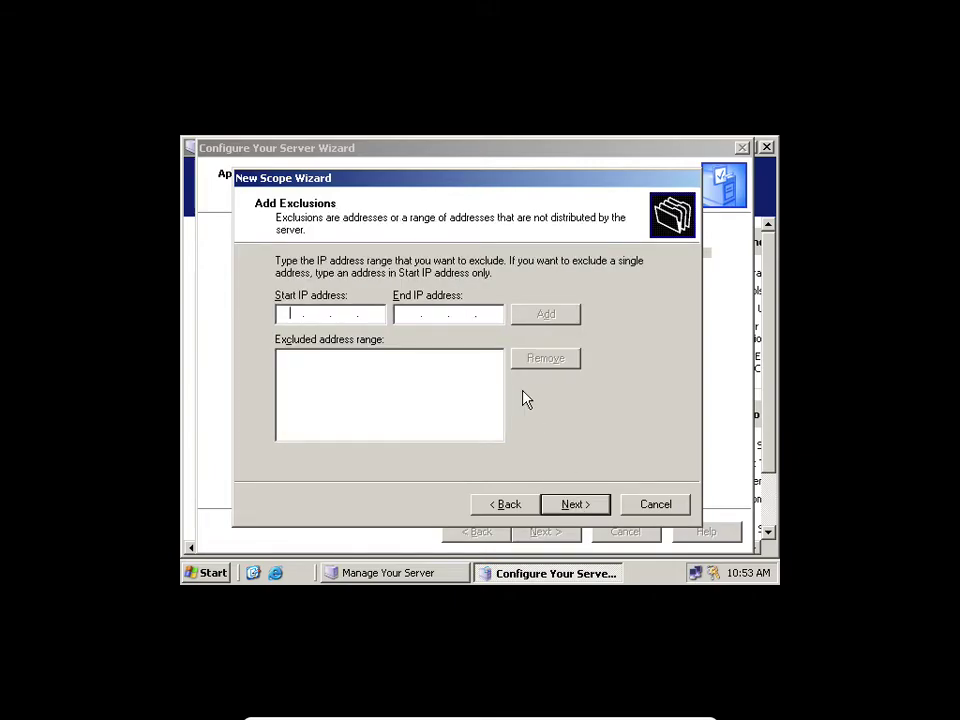
pyautogui.write('192 . 168 . ')
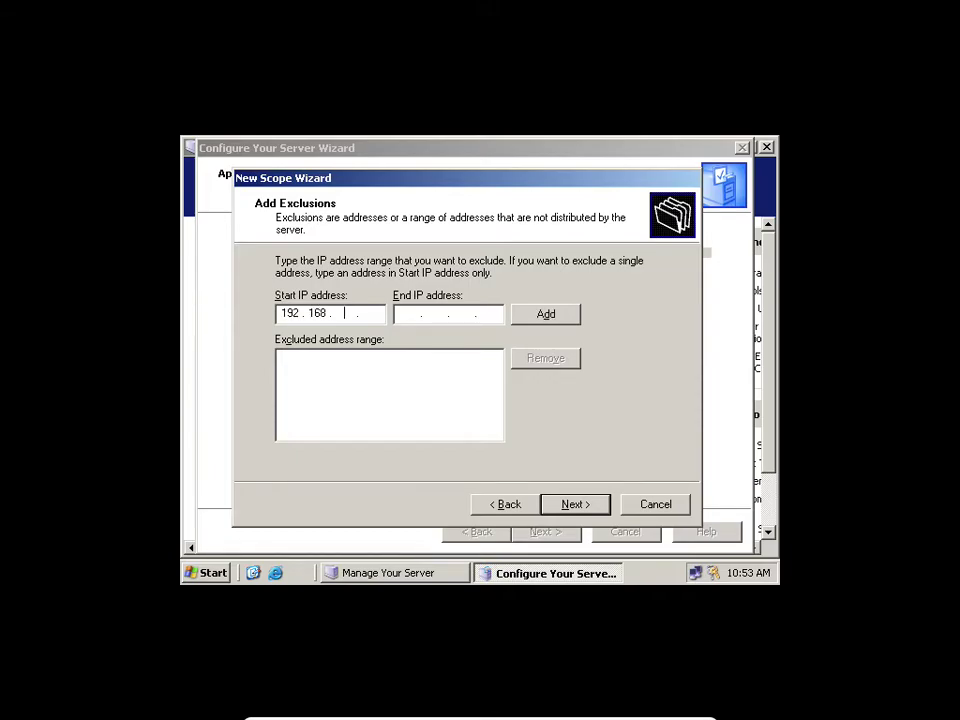
pyautogui.write('1 . 1')
pyautogui.press('Tab')
pyautogui.write('192 . 168')
pyautogui.write('1')
pyautogui.click(549, 320)
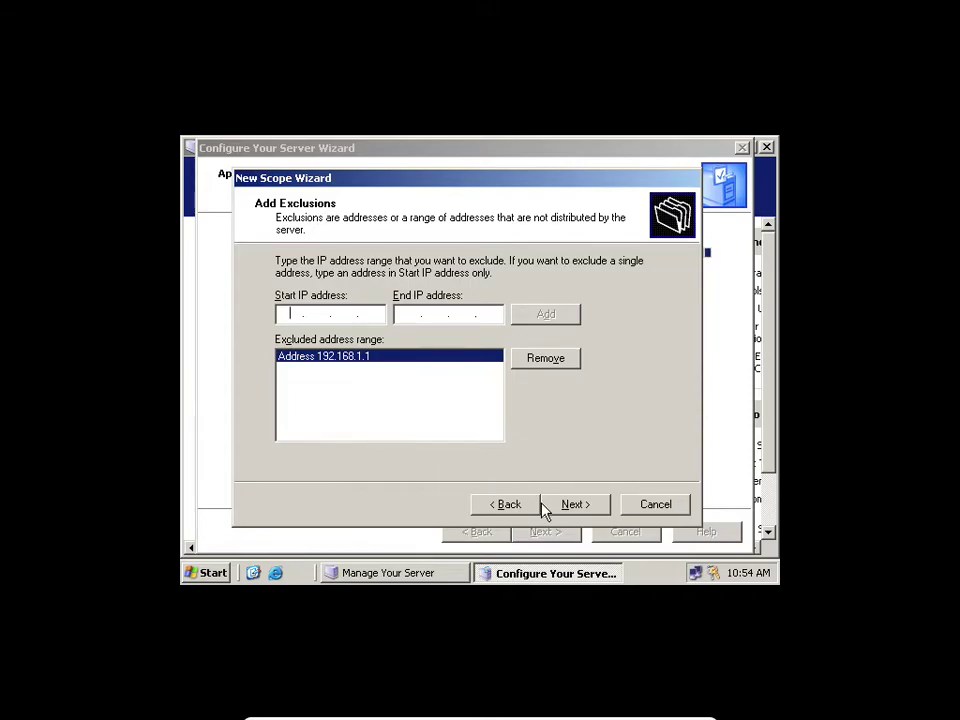
pyautogui.click(576, 507)
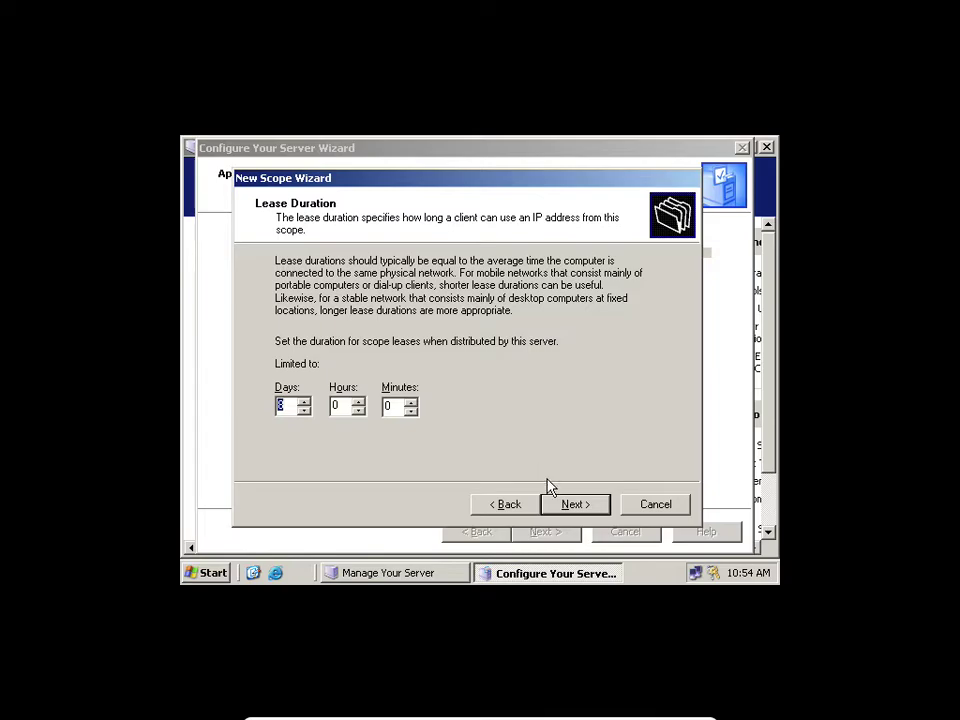
# - Keep the 8-day lease, configure DHCP options now, and leave the router address blank
pyautogui.click(577, 506)
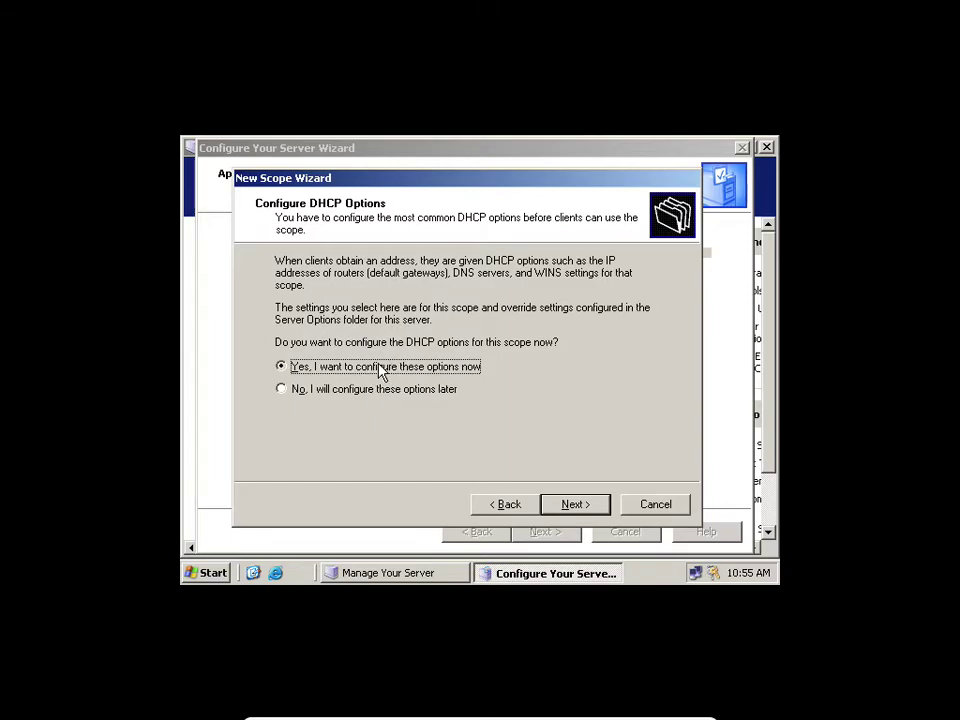
pyautogui.click(573, 507)
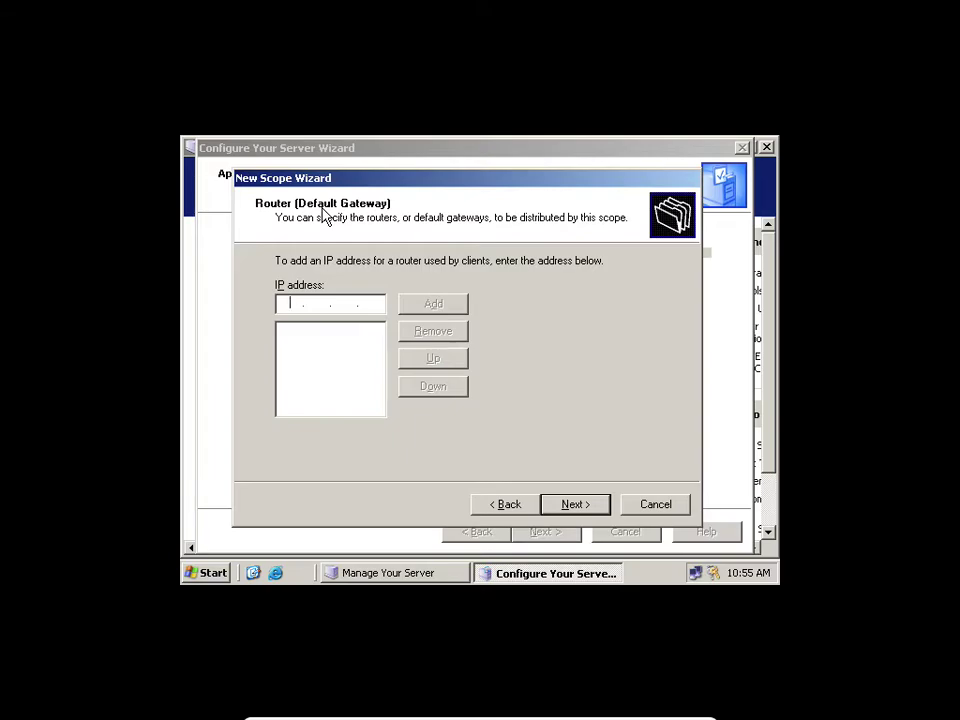
pyautogui.click(590, 511)
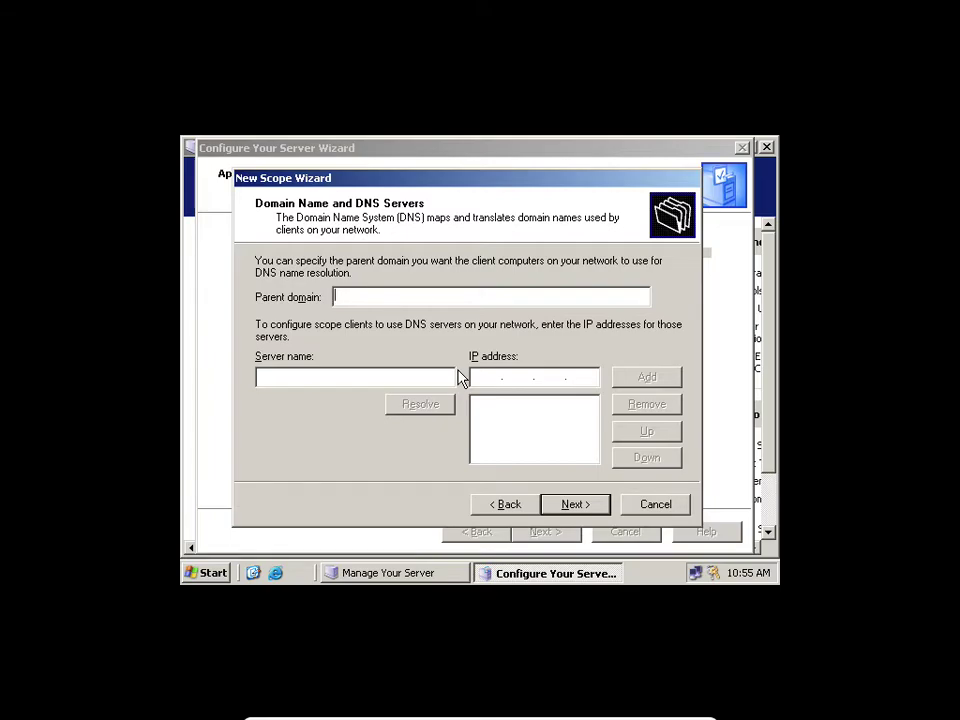
# - Add 192.168.1.1 as the scope's DNS server, skip WINS, and activate the scope
pyautogui.click(481, 378)
pyautogui.write('192 . 168 . 1 . 1')
pyautogui.click(650, 380)
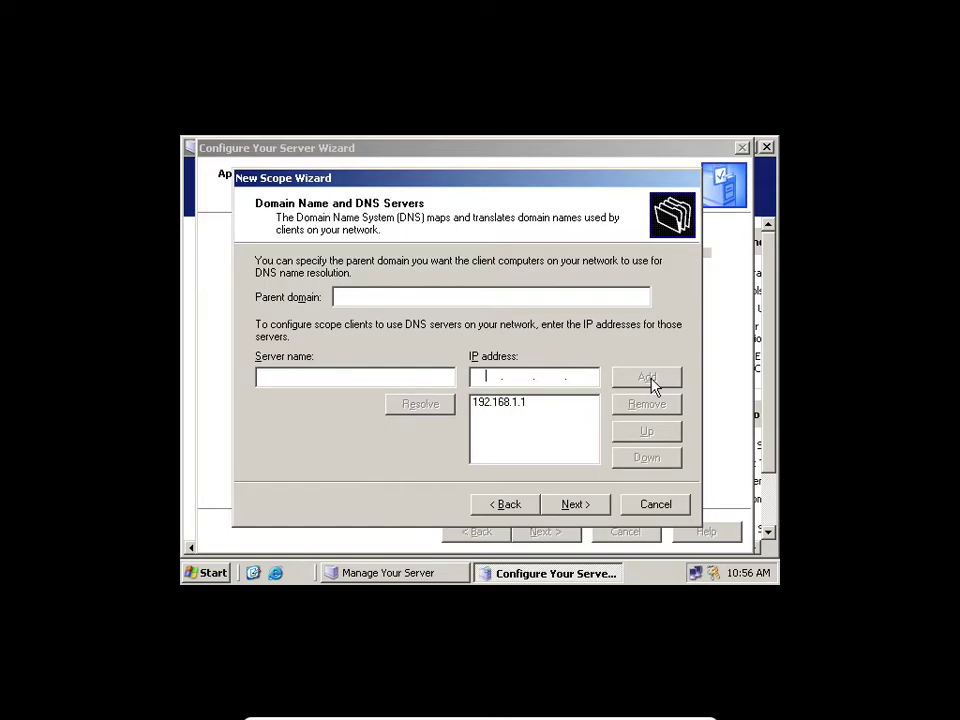
pyautogui.click(576, 505)
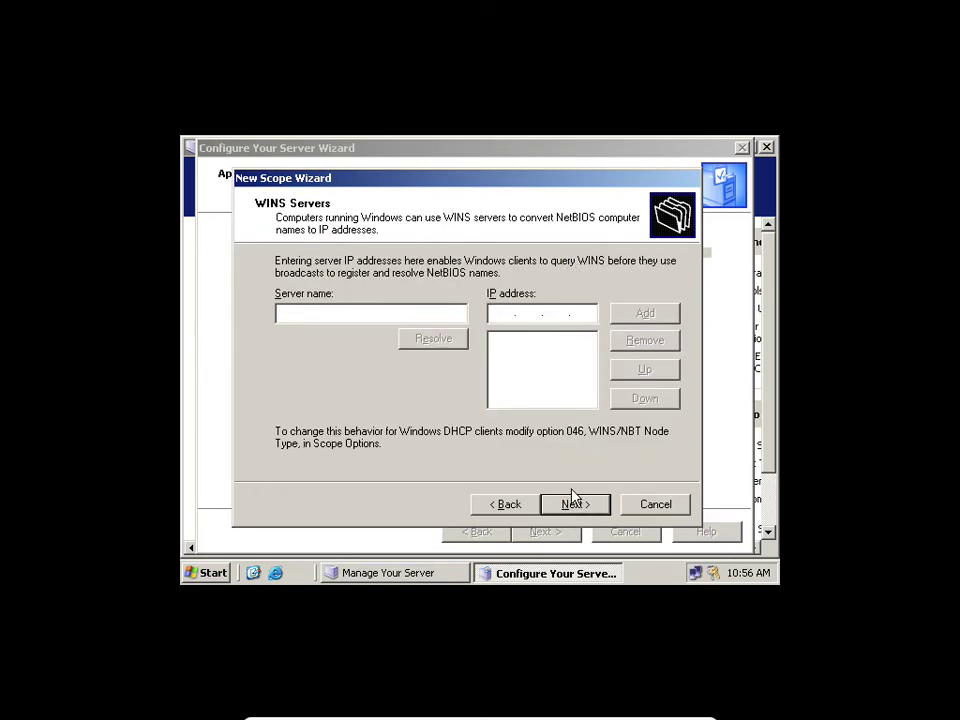
pyautogui.click(574, 502)
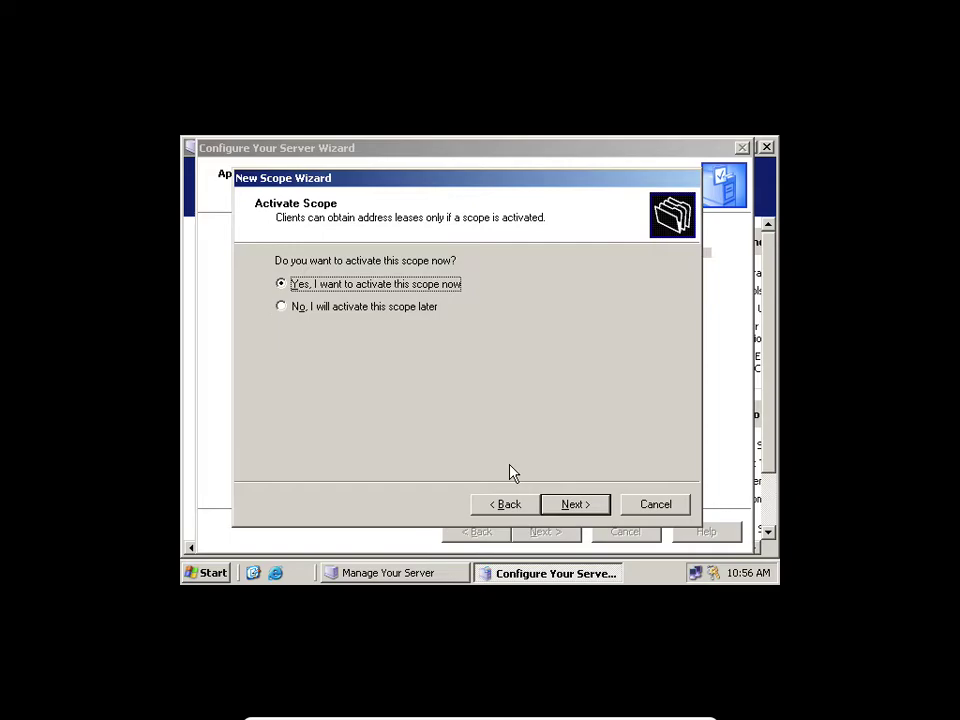
pyautogui.click(570, 506)
pyautogui.click(577, 505)
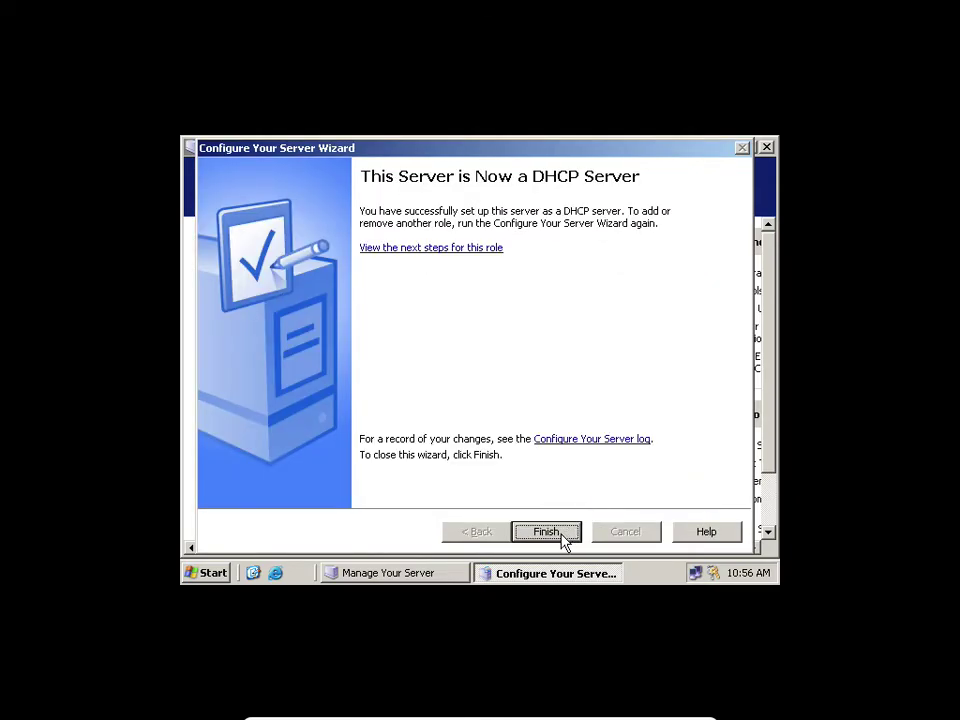
# - Close the wizard, minimize Manage Your Server, and bring up the Administrative Tools menu
pyautogui.click(563, 536)
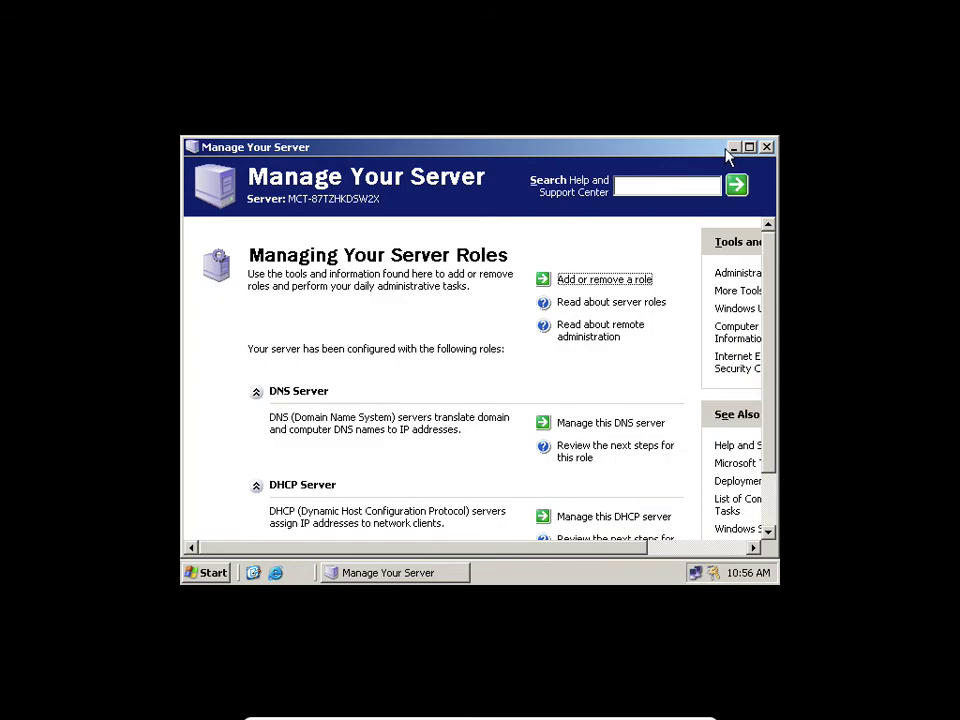
pyautogui.click(735, 149)
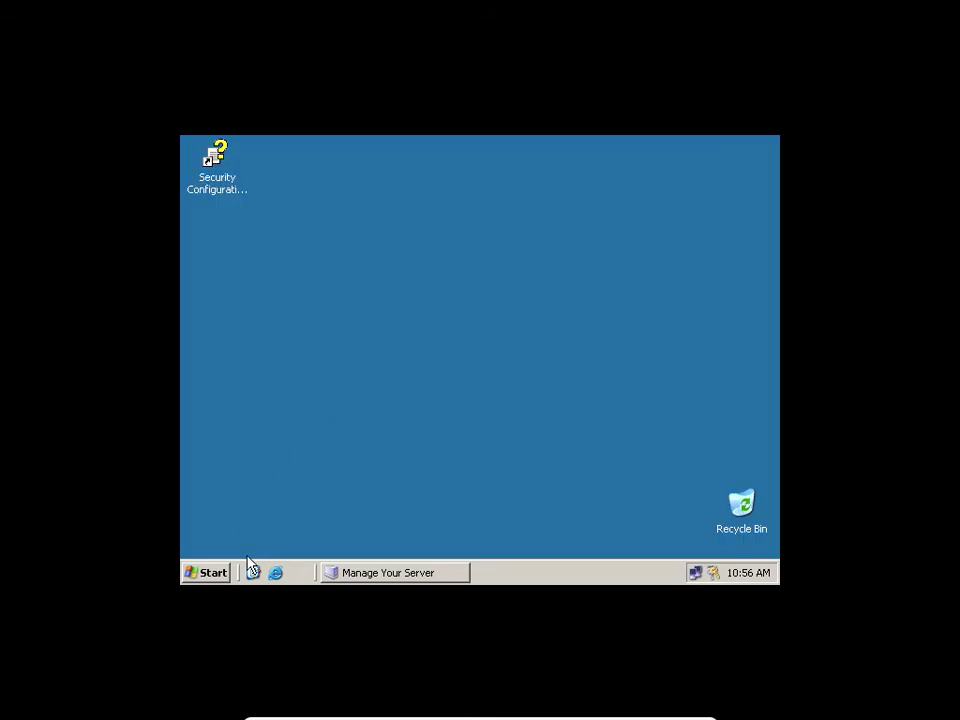
pyautogui.click(211, 574)
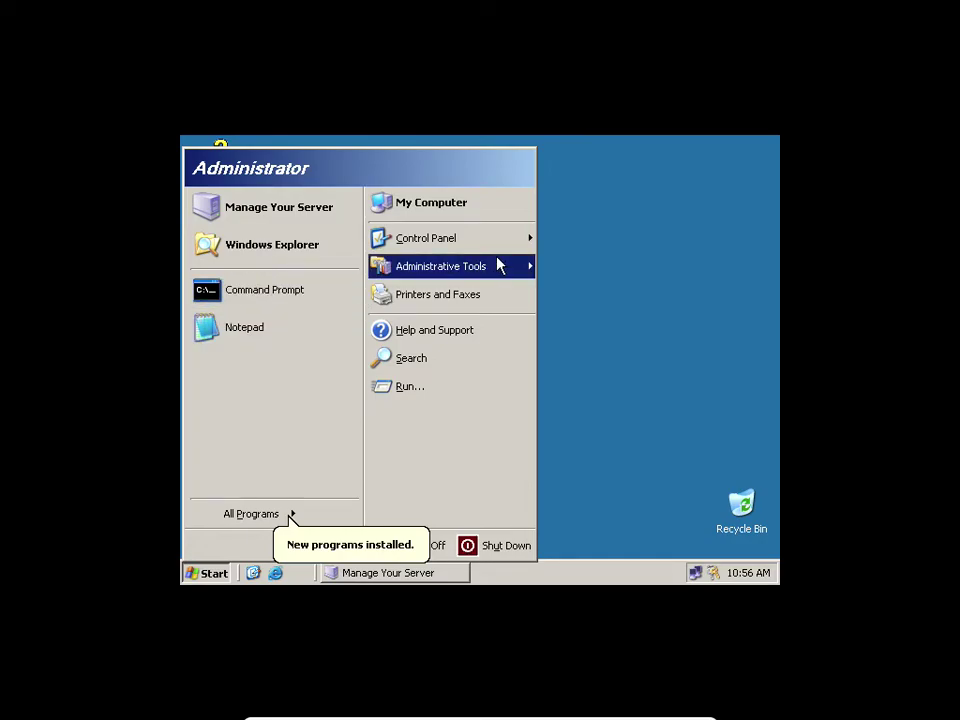
pyautogui.moveTo(494, 272)
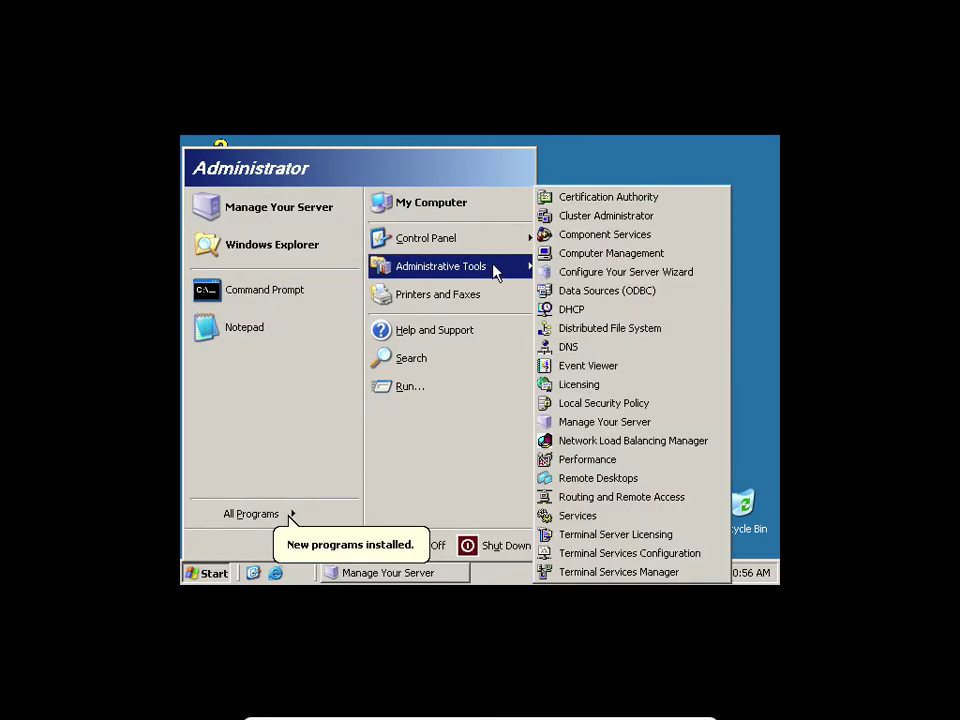
# - Open the DHCP console and refresh Scope [192.168.1.0]'s Address Leases, still empty
pyautogui.click(563, 312)
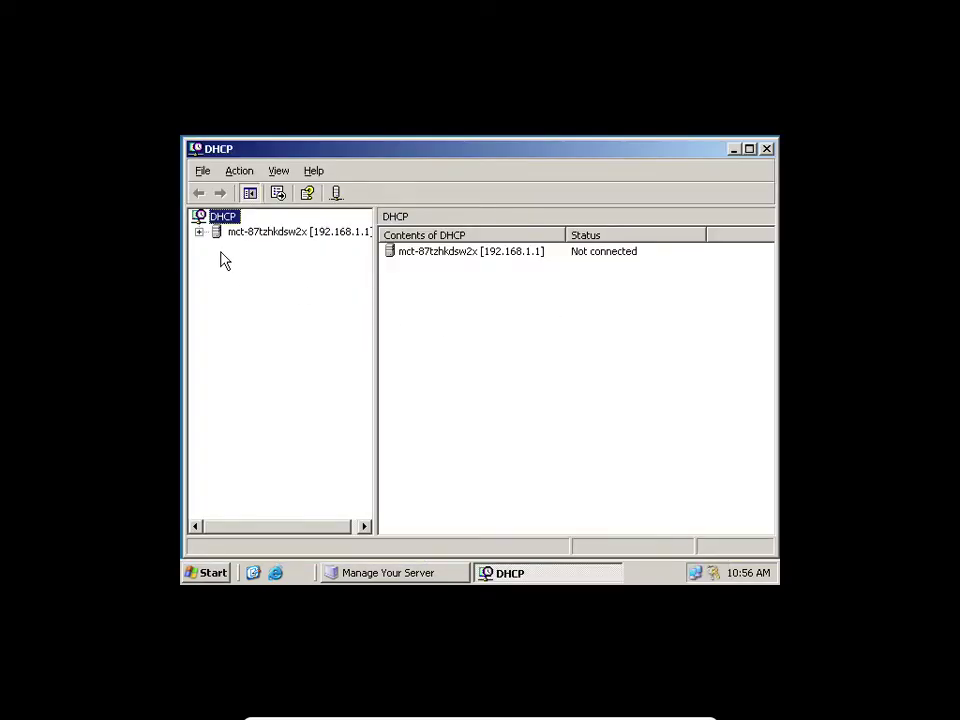
pyautogui.click(199, 231)
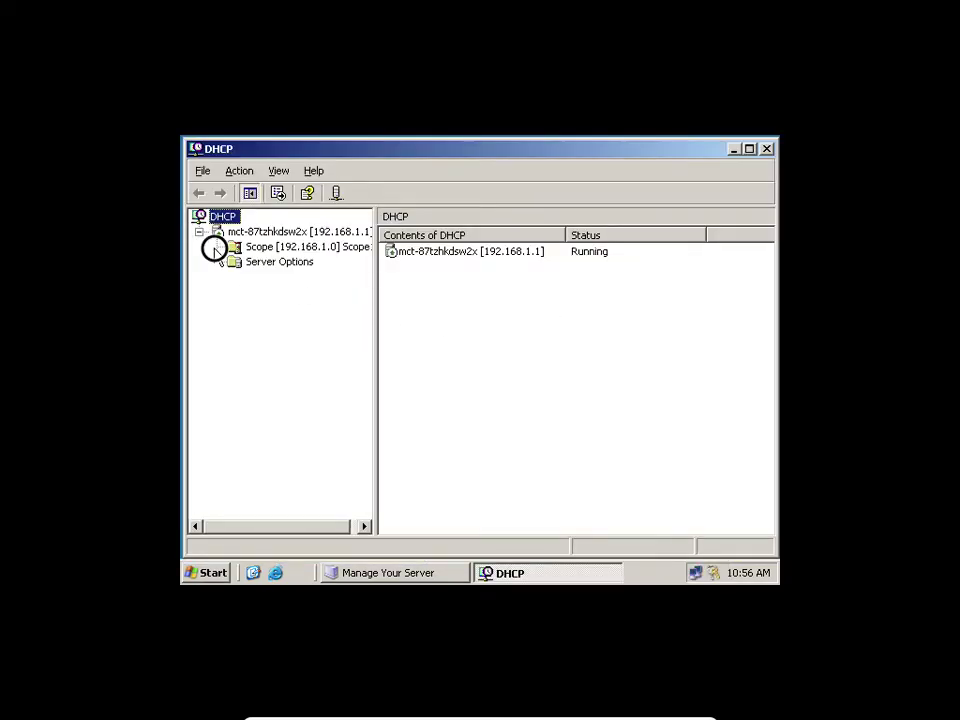
pyautogui.click(216, 247)
pyautogui.click(270, 277)
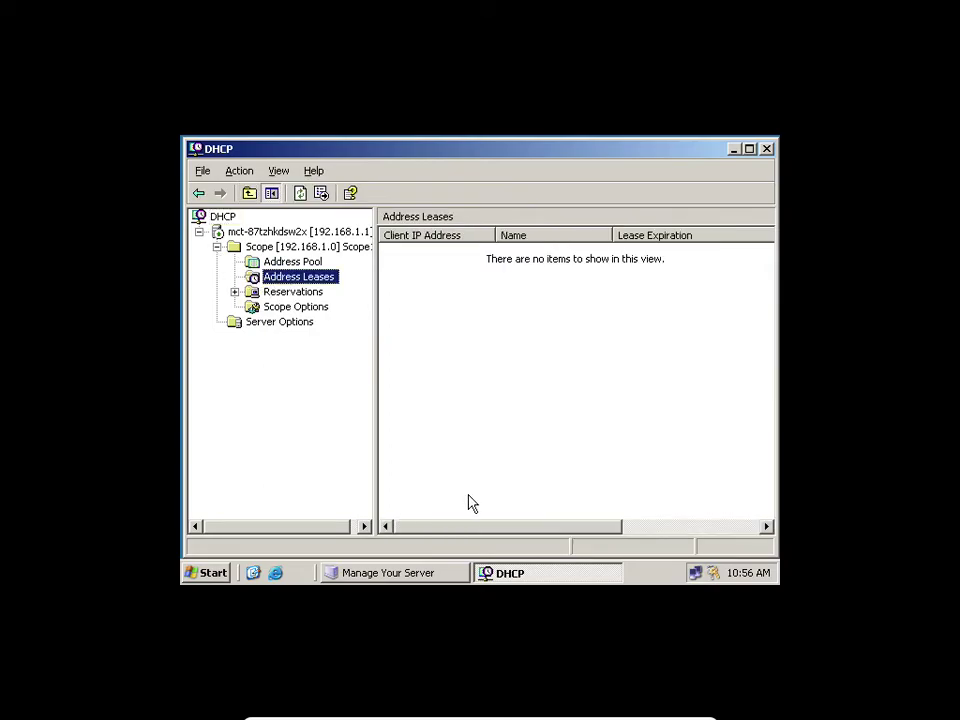
pyautogui.moveTo(466, 529)
pyautogui.mouseDown()
pyautogui.moveTo(557, 529)
pyautogui.moveTo(465, 525)
pyautogui.mouseUp()
pyautogui.rightClick(328, 286)
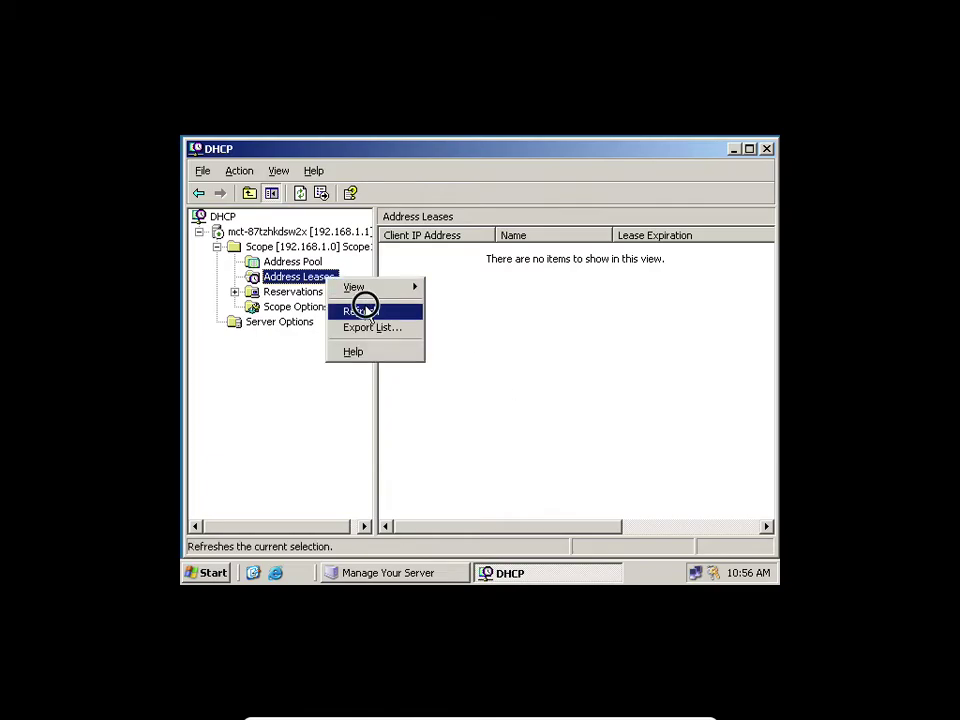
pyautogui.click(366, 312)
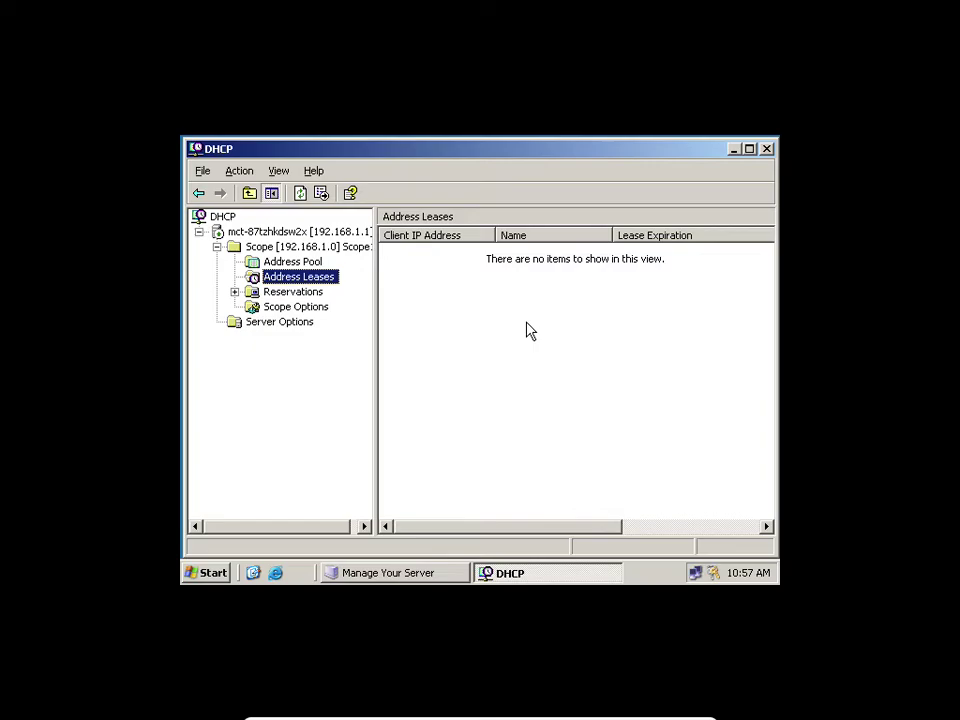
# - Open the host Mac's Network Preferences from the Wi-Fi menu in the menu bar
pyautogui.moveTo(690, 8)
pyautogui.click(604, 10)
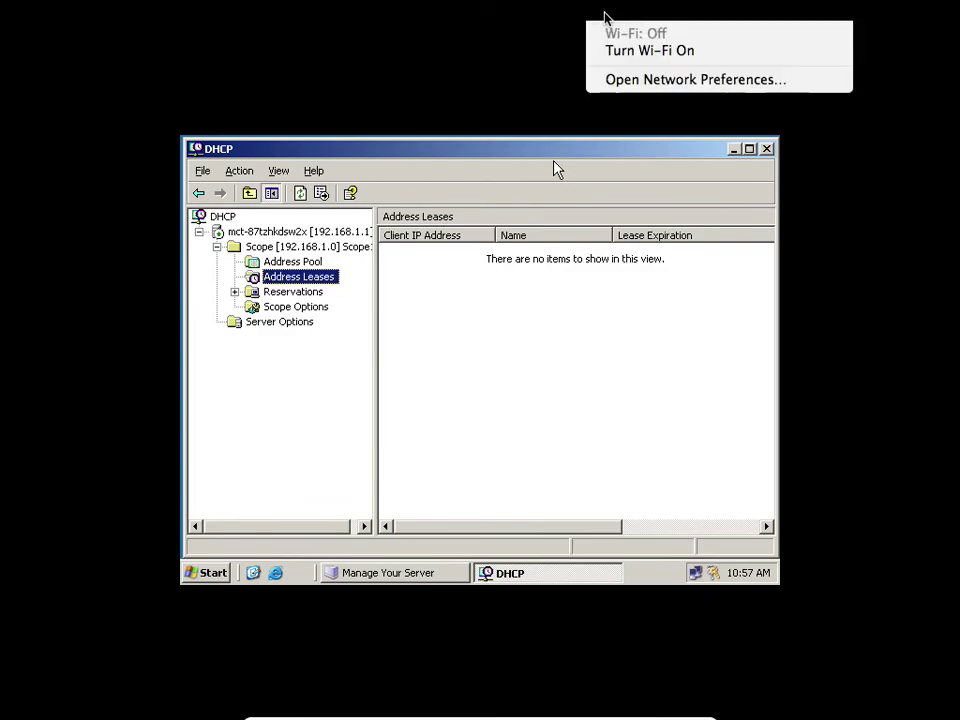
pyautogui.click(626, 84)
pyautogui.moveTo(598, 4)
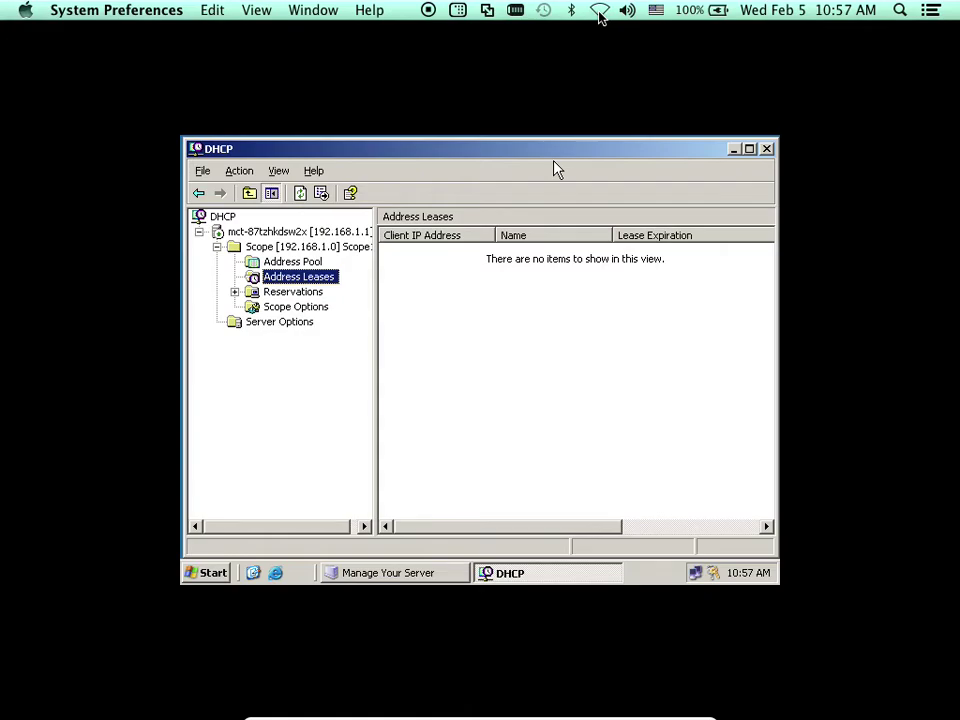
pyautogui.click(600, 12)
pyautogui.click(620, 87)
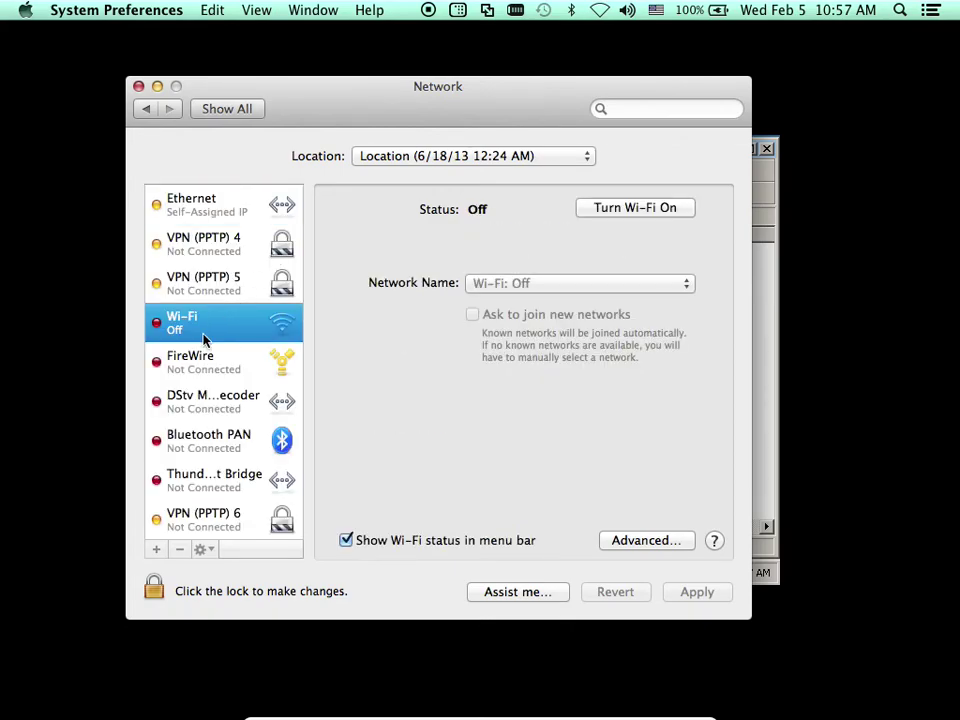
# - Review Ethernet's advanced TCP/IP and DNS details: self-assigned 169.254.30.245, no router or DNS. Cancel without changes
pyautogui.click(244, 206)
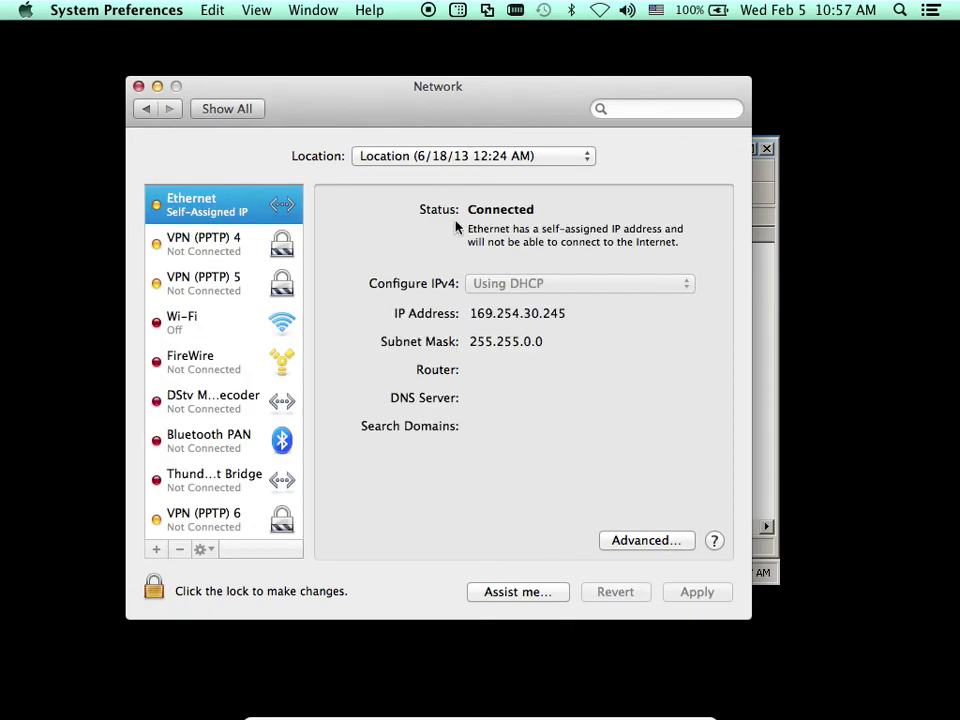
pyautogui.click(621, 539)
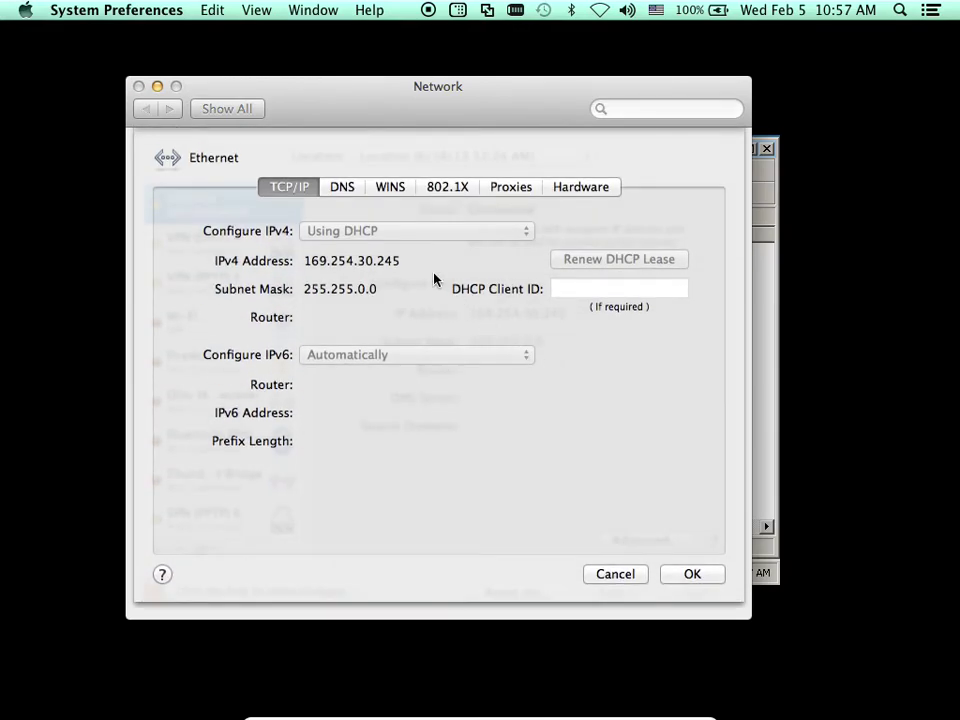
pyautogui.click(354, 191)
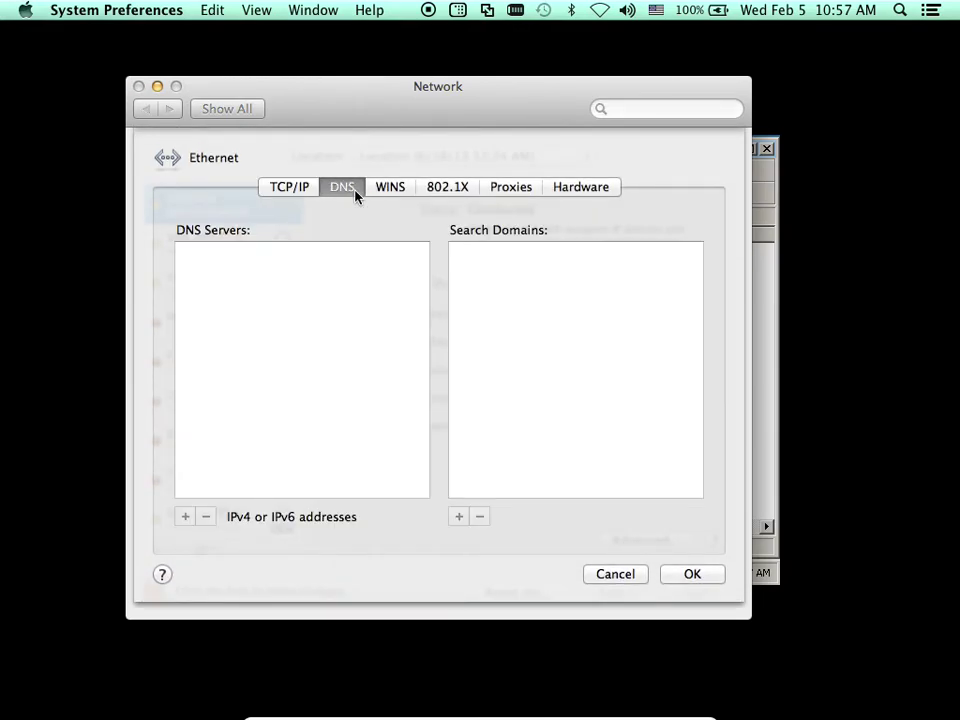
pyautogui.click(304, 190)
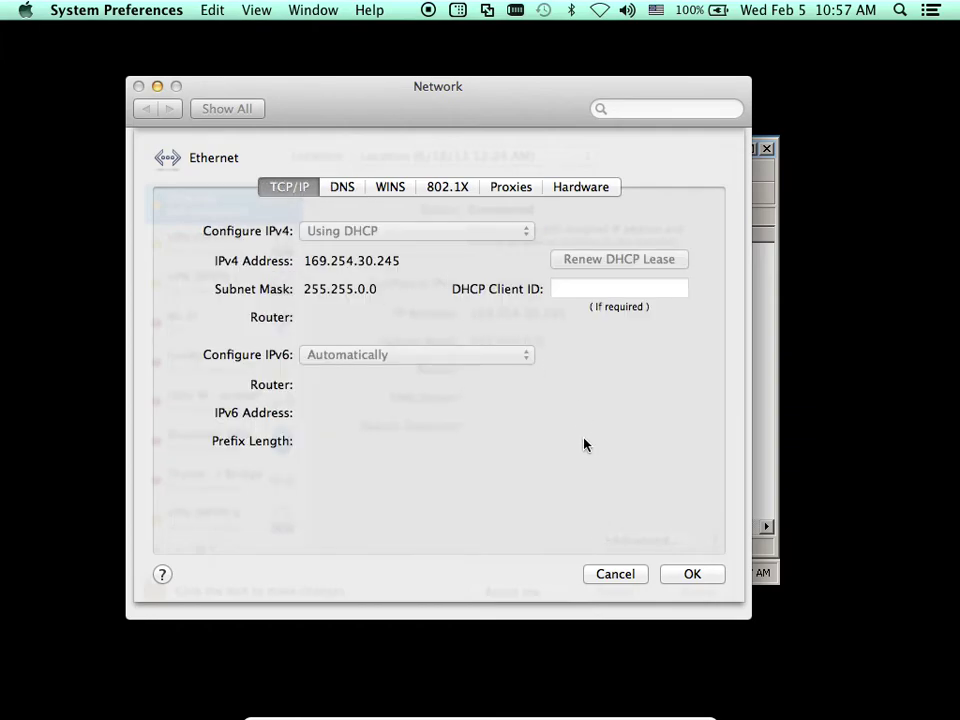
pyautogui.click(628, 573)
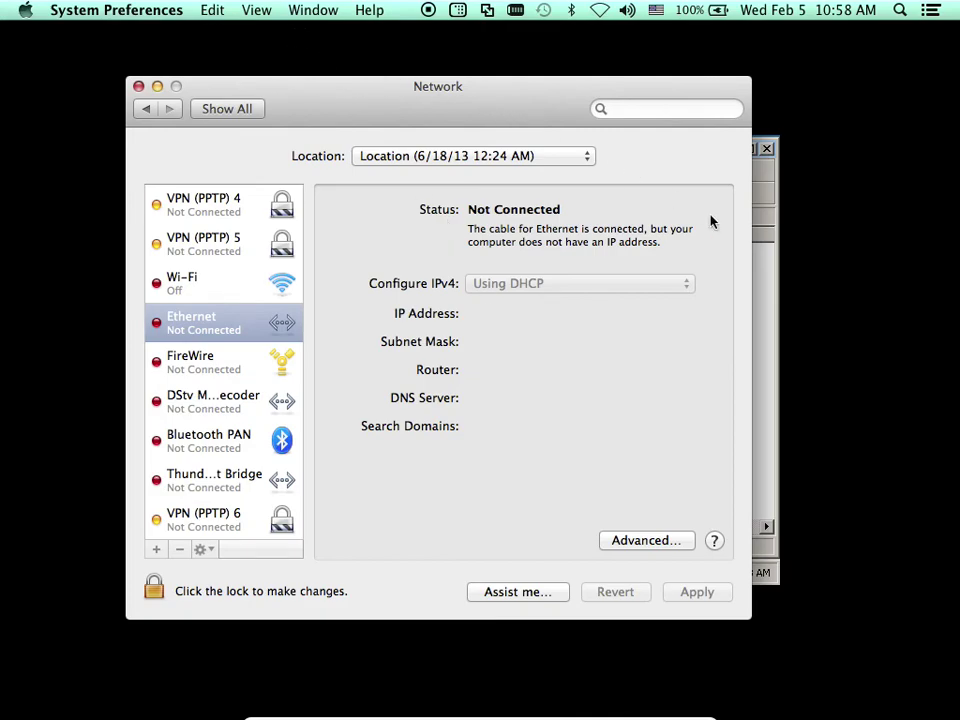
# - Switch the Server2003 VM's Adapter 1 from NAT to Bridged Adapter on en0: Ethernet
pyautogui.click(772, 230)
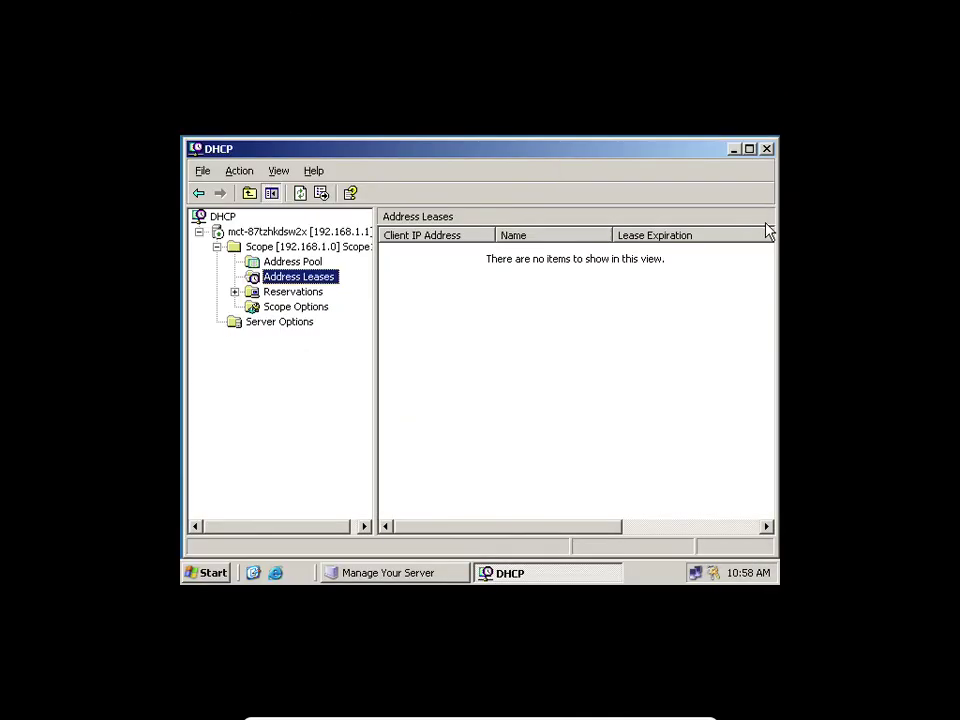
pyautogui.moveTo(306, 703)
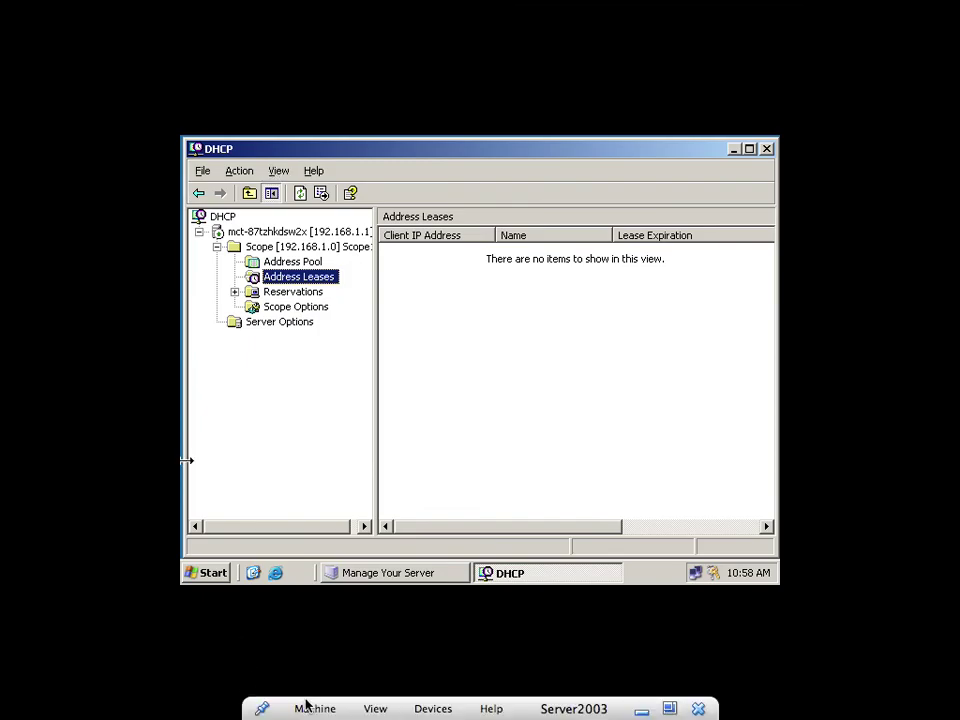
pyautogui.click(333, 709)
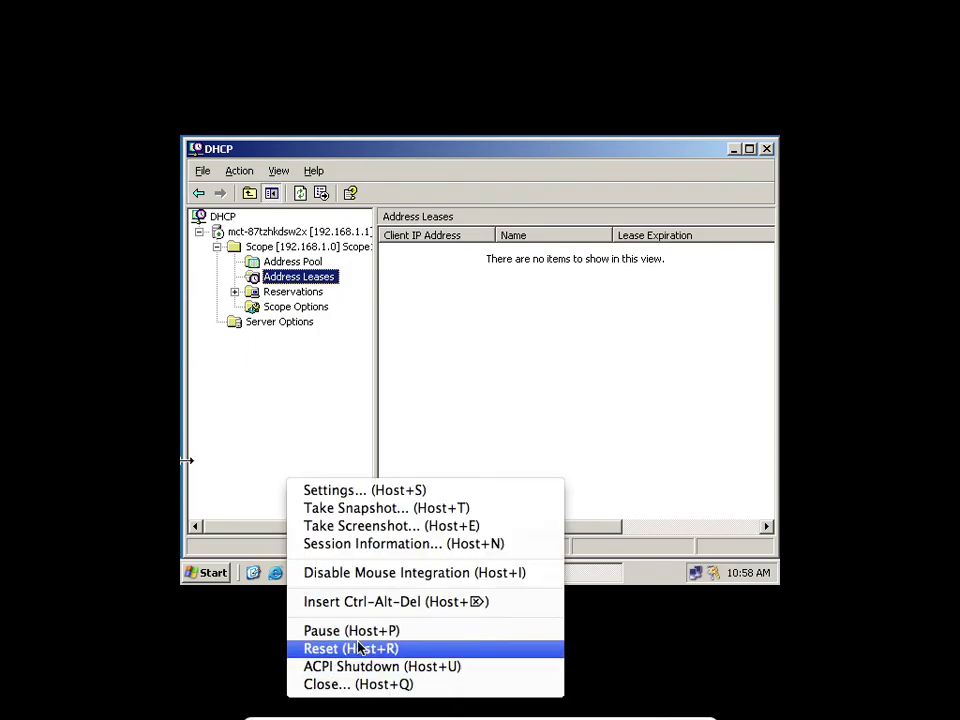
pyautogui.click(382, 490)
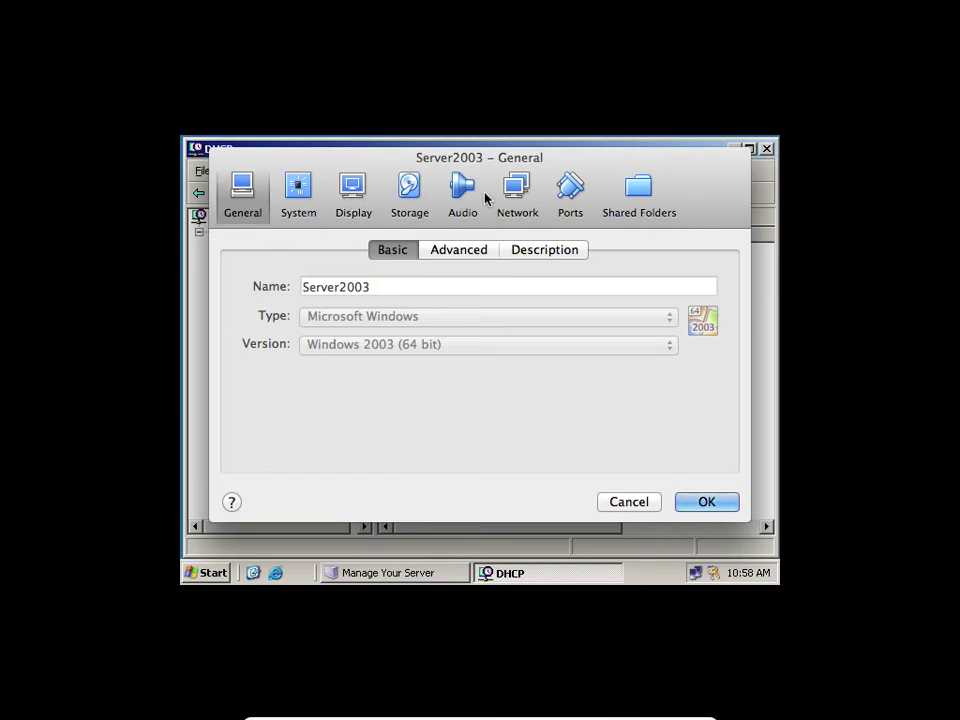
pyautogui.click(512, 196)
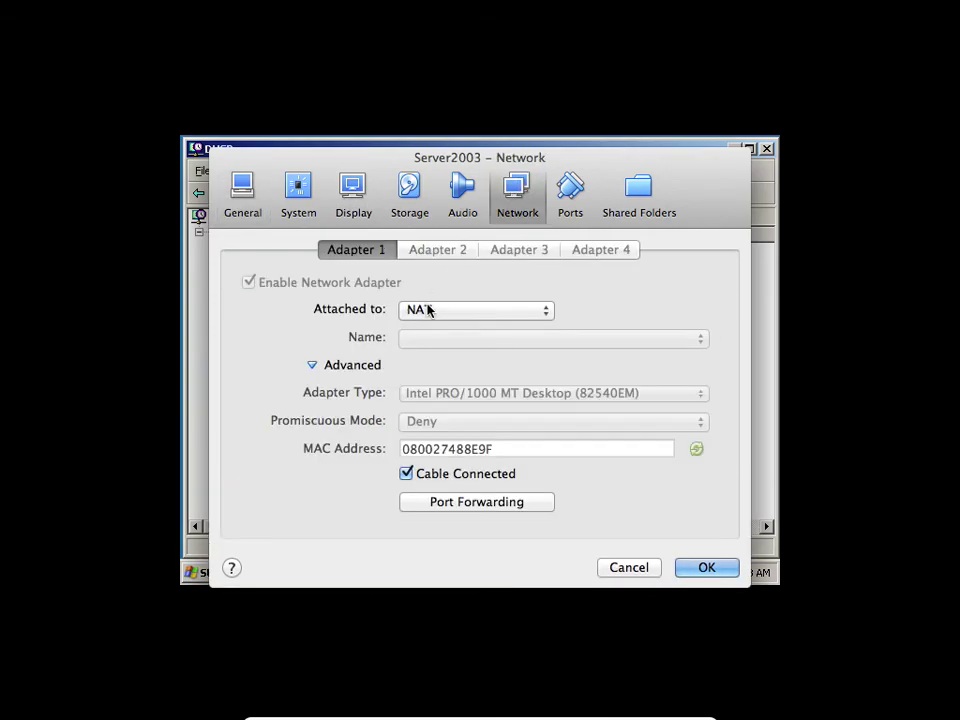
pyautogui.click(427, 311)
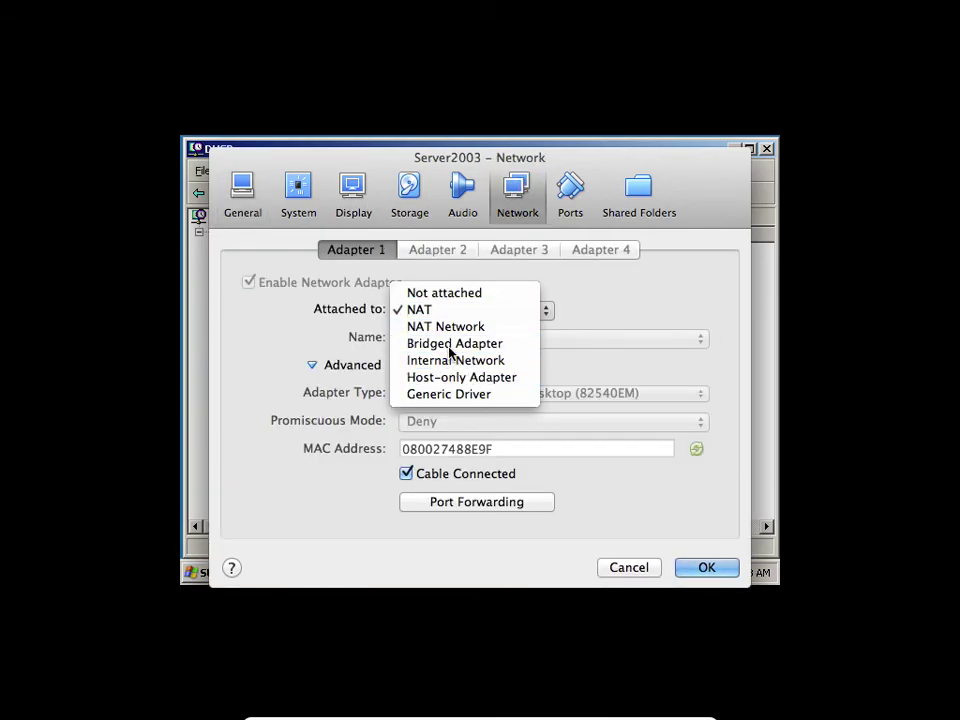
pyautogui.click(451, 345)
pyautogui.click(516, 341)
pyautogui.click(516, 340)
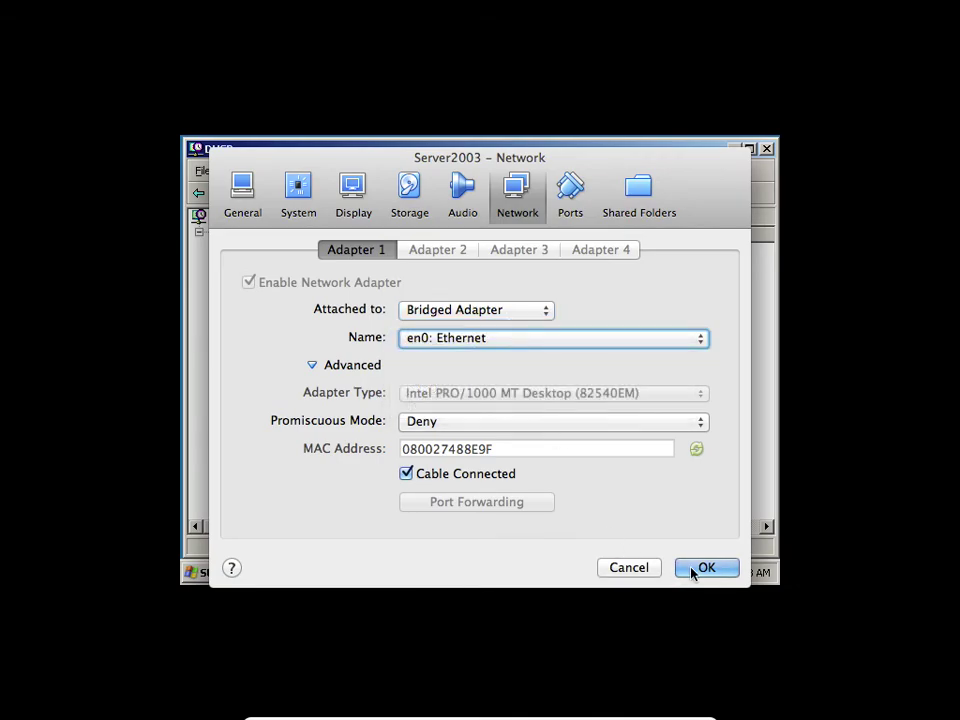
pyautogui.click(692, 569)
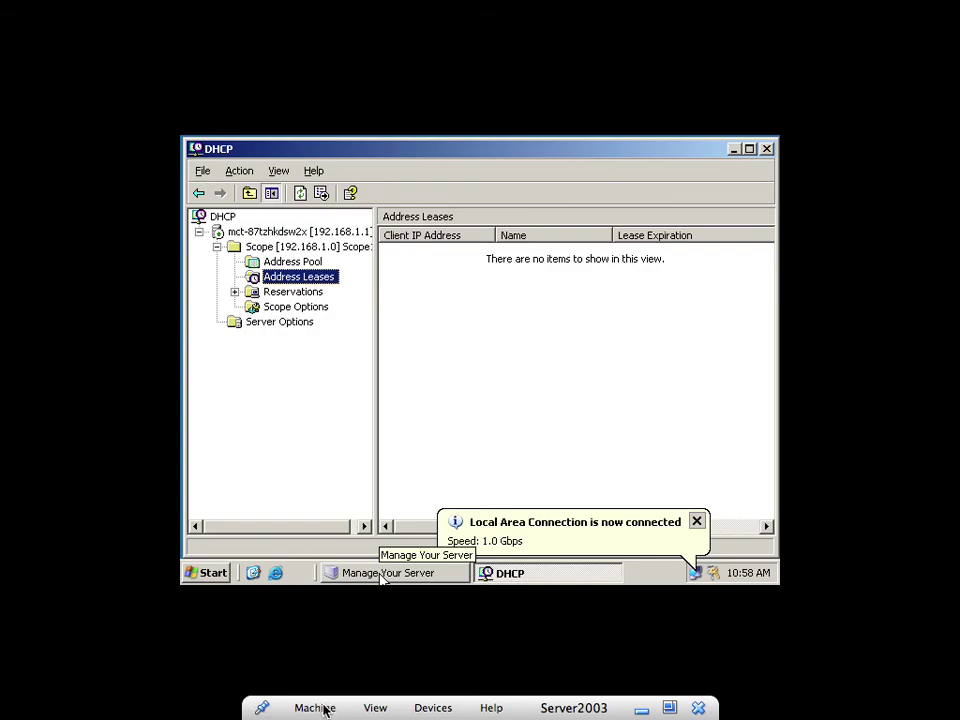
# - Set Adapter 1's Promiscuous Mode to Allow VMs, keeping it bridged to en0: Ethernet
pyautogui.click(318, 707)
pyautogui.click(347, 489)
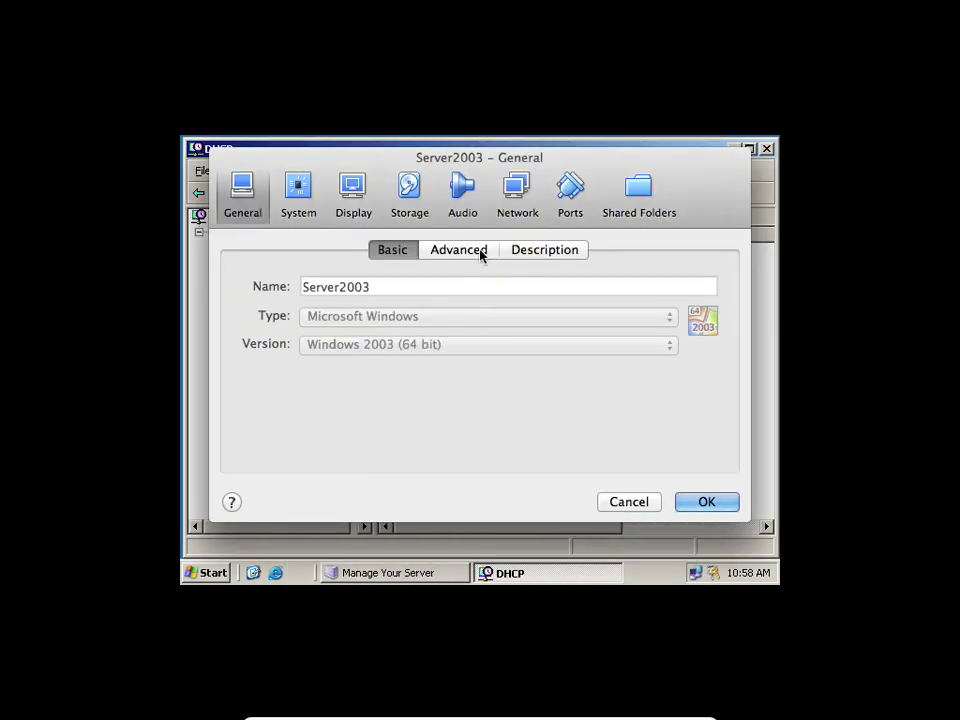
pyautogui.click(517, 195)
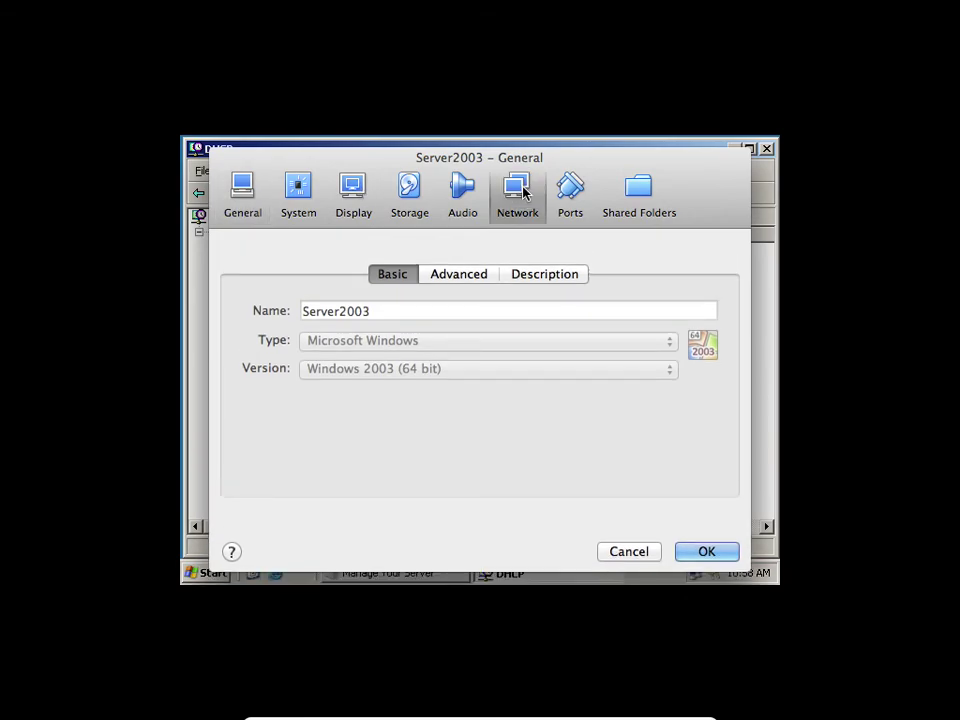
pyautogui.click(445, 315)
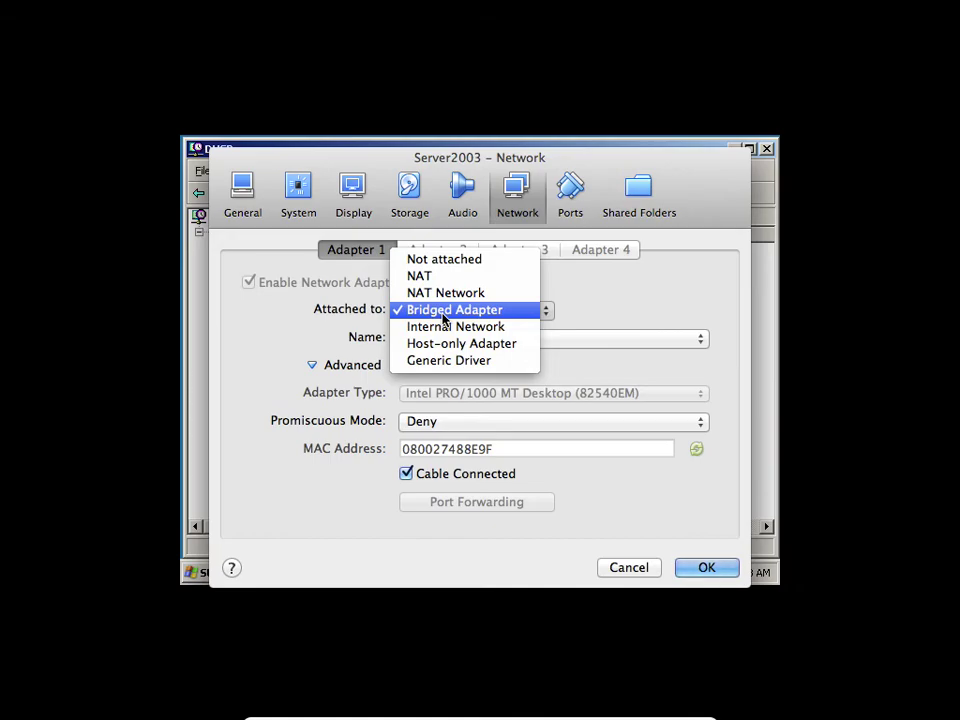
pyautogui.click(636, 304)
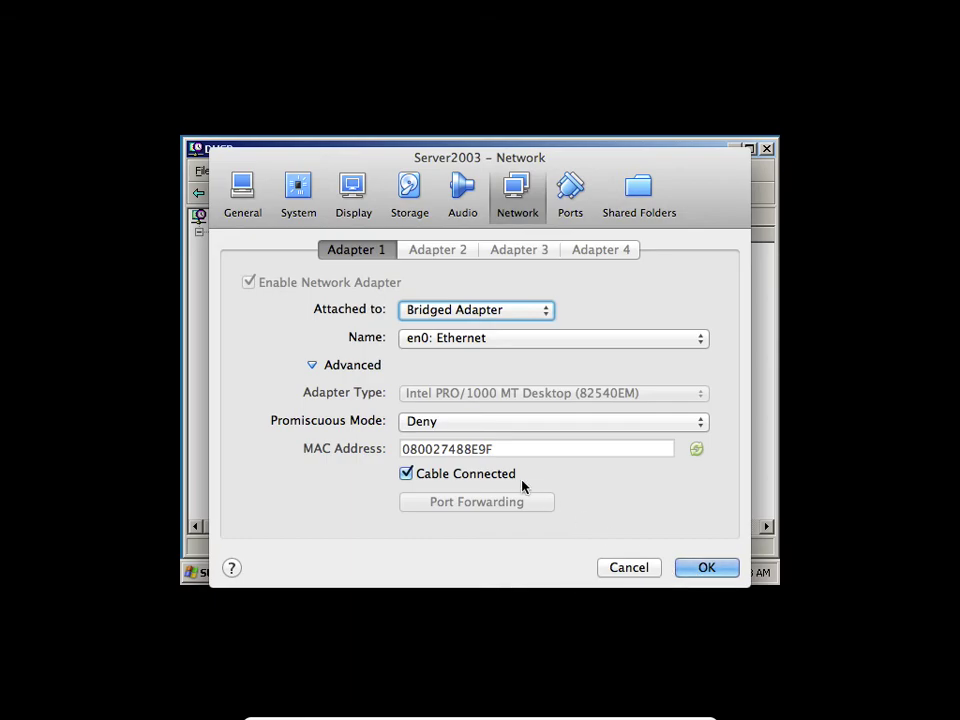
pyautogui.click(504, 423)
pyautogui.click(491, 438)
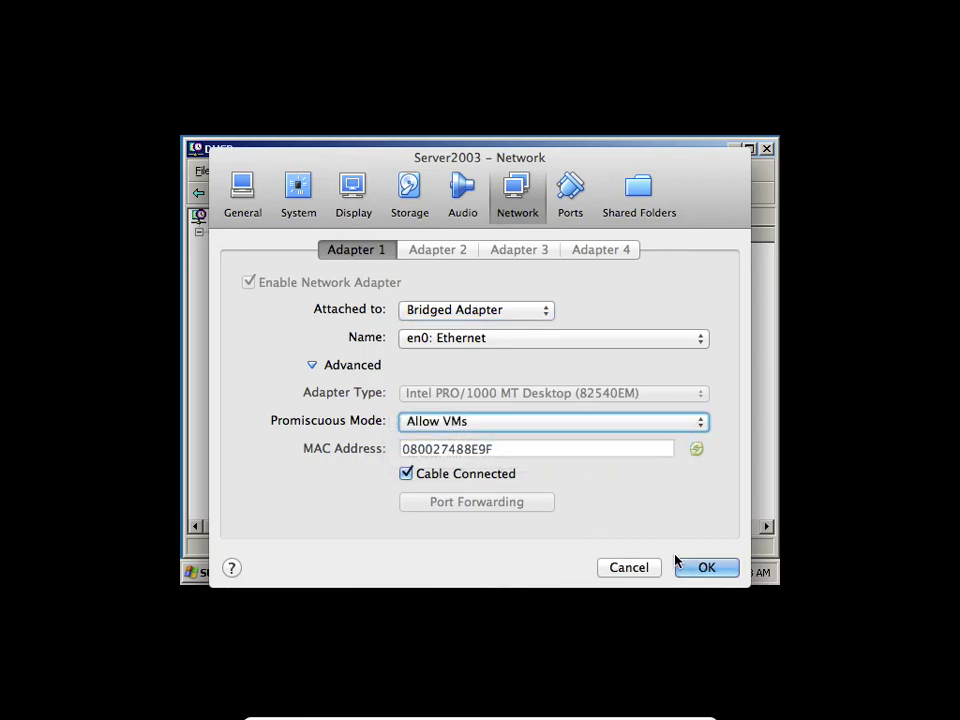
pyautogui.click(465, 311)
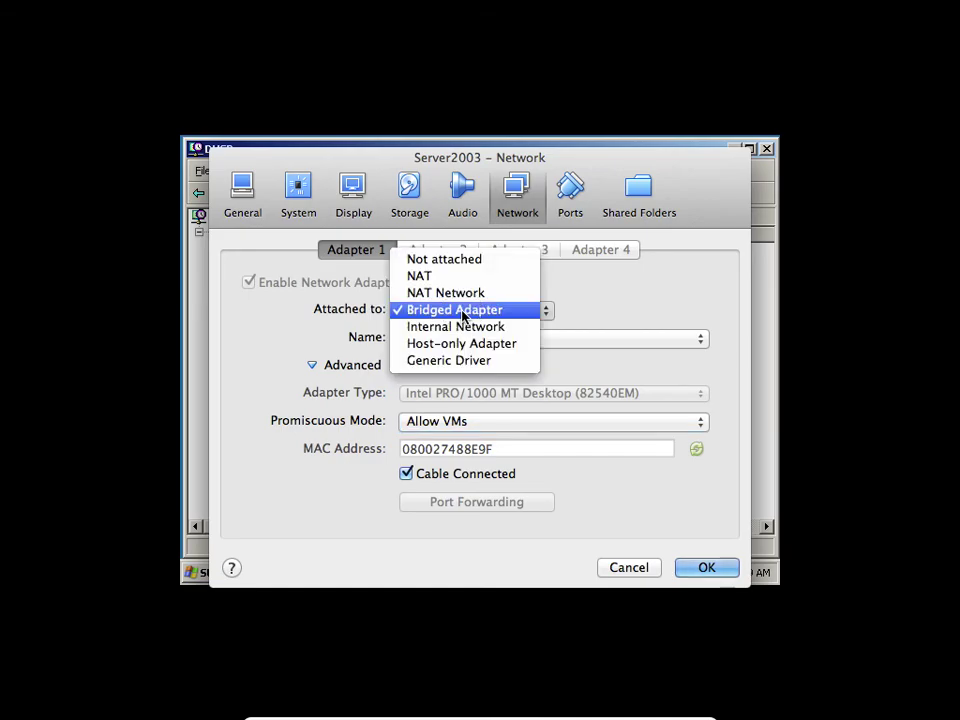
pyautogui.click(461, 315)
pyautogui.click(700, 567)
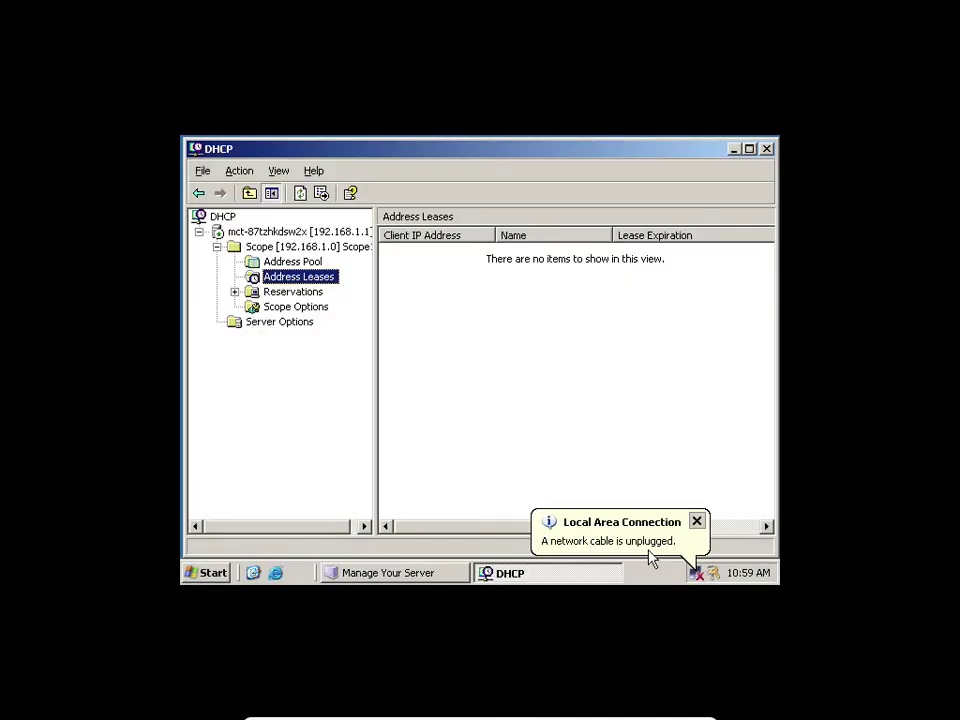
# - Refresh the Address Leases list so leases for 192.168.1.2 and 192.168.1.3 appear
pyautogui.rightClick(418, 306)
pyautogui.click(434, 312)
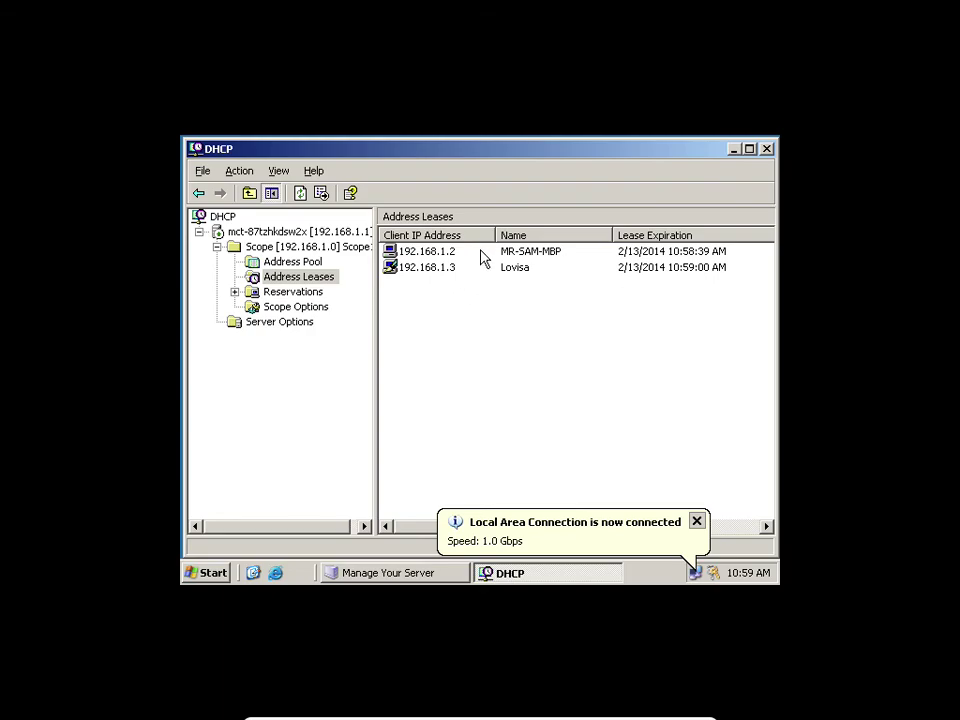
# - Check that the host's Ethernet now has DHCP address 192.168.1.2, then close Network preferences
pyautogui.click(598, 12)
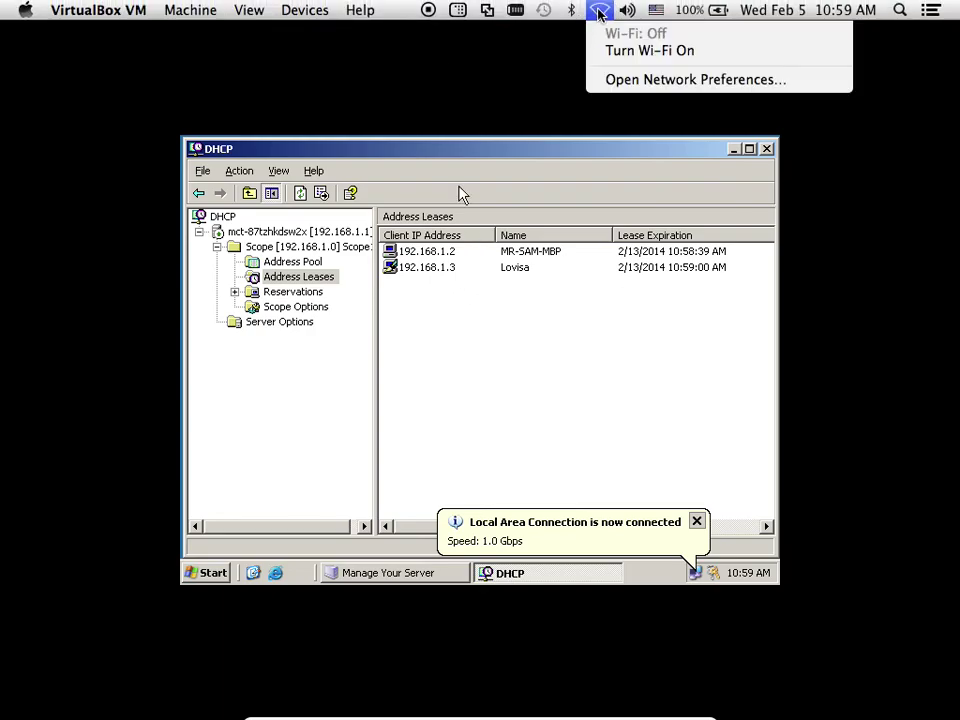
pyautogui.click(628, 84)
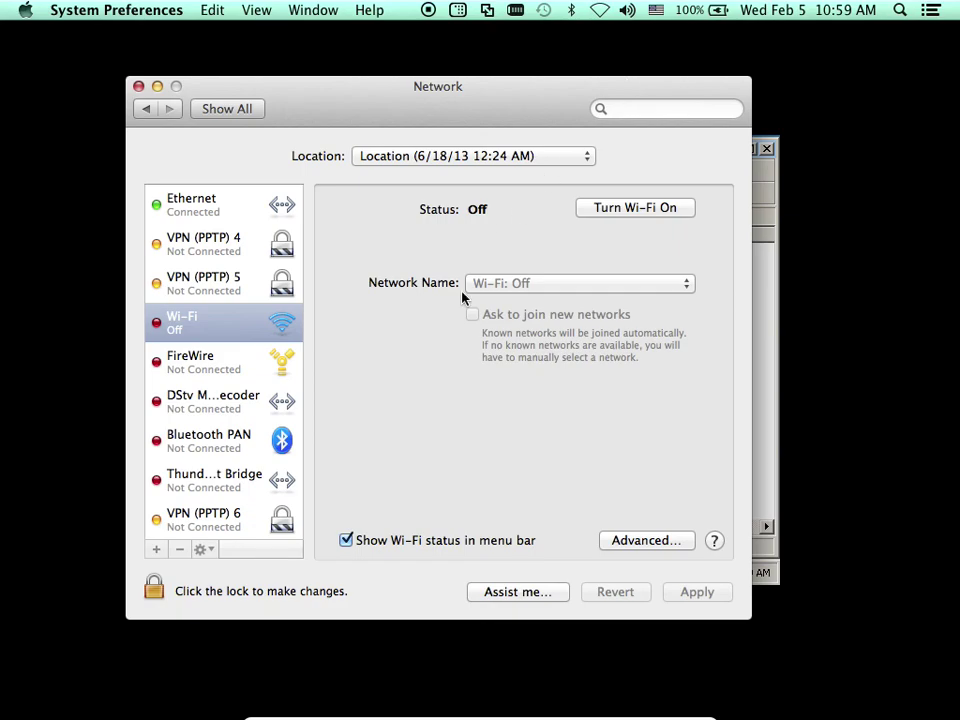
pyautogui.click(220, 208)
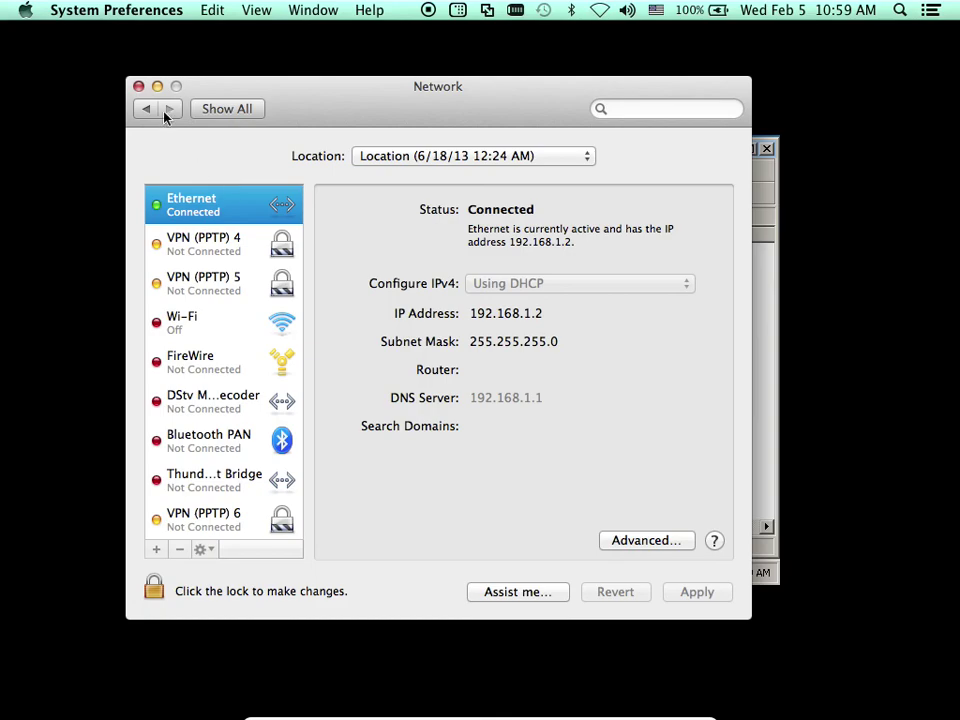
pyautogui.click(139, 86)
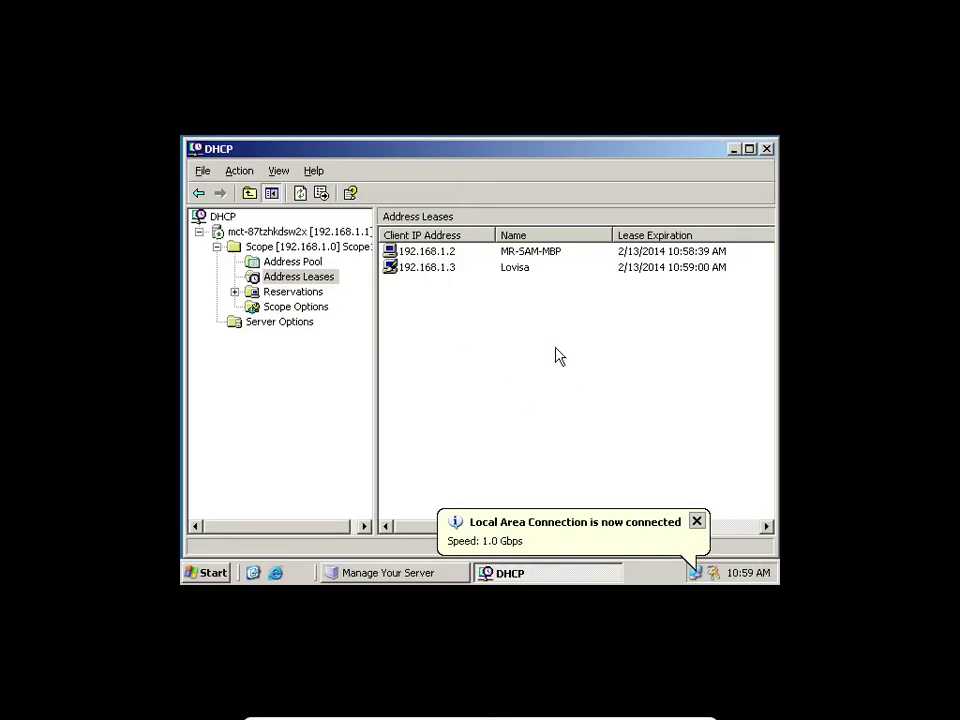
# - Refresh Address Leases twice until clients 192.168.1.2–192.168.1.8 appear, then select the 192.168.1.7 lease
pyautogui.rightClick(512, 316)
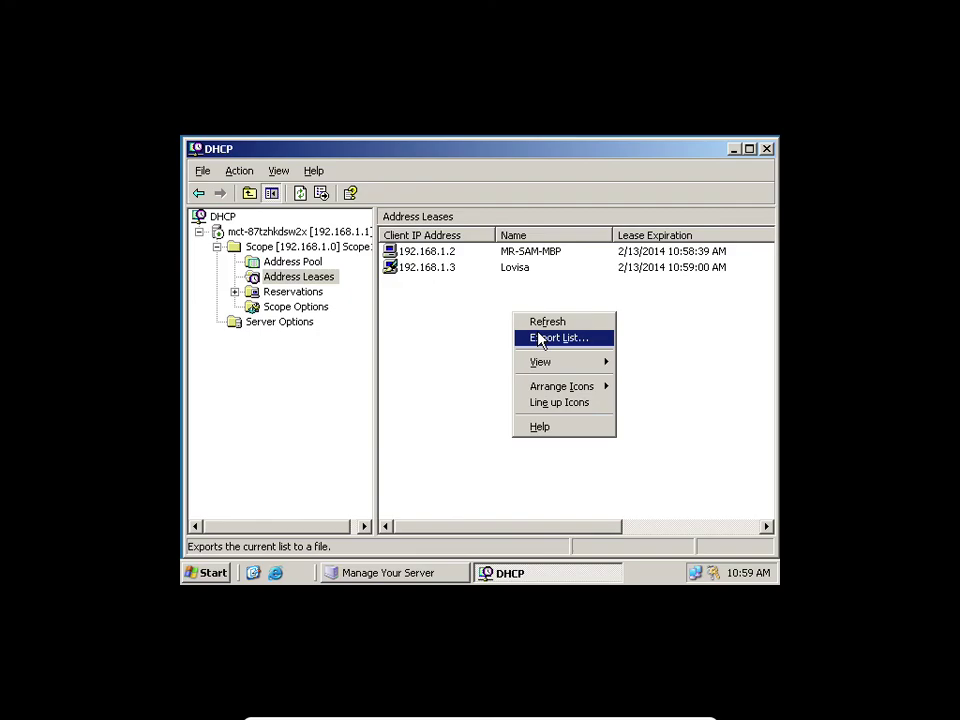
pyautogui.click(541, 323)
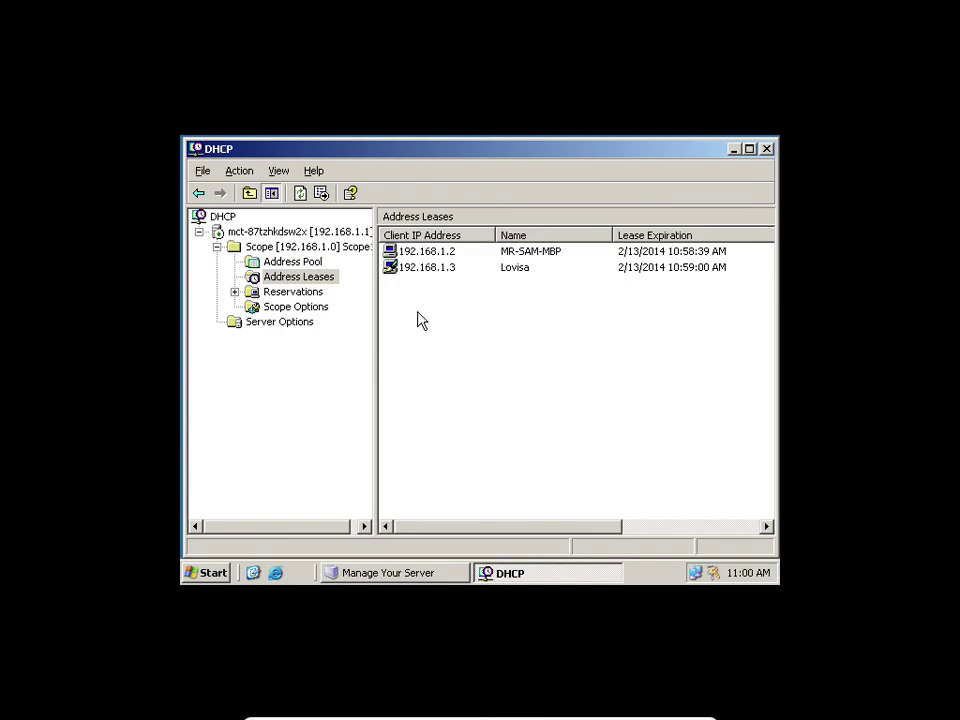
pyautogui.rightClick(469, 304)
pyautogui.click(497, 316)
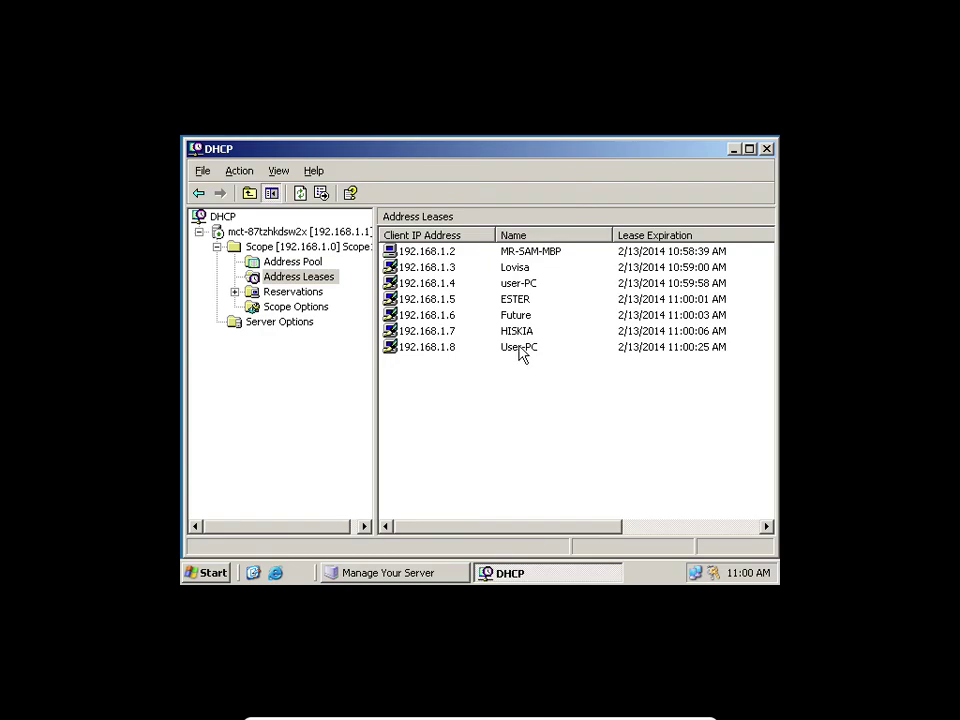
pyautogui.click(525, 333)
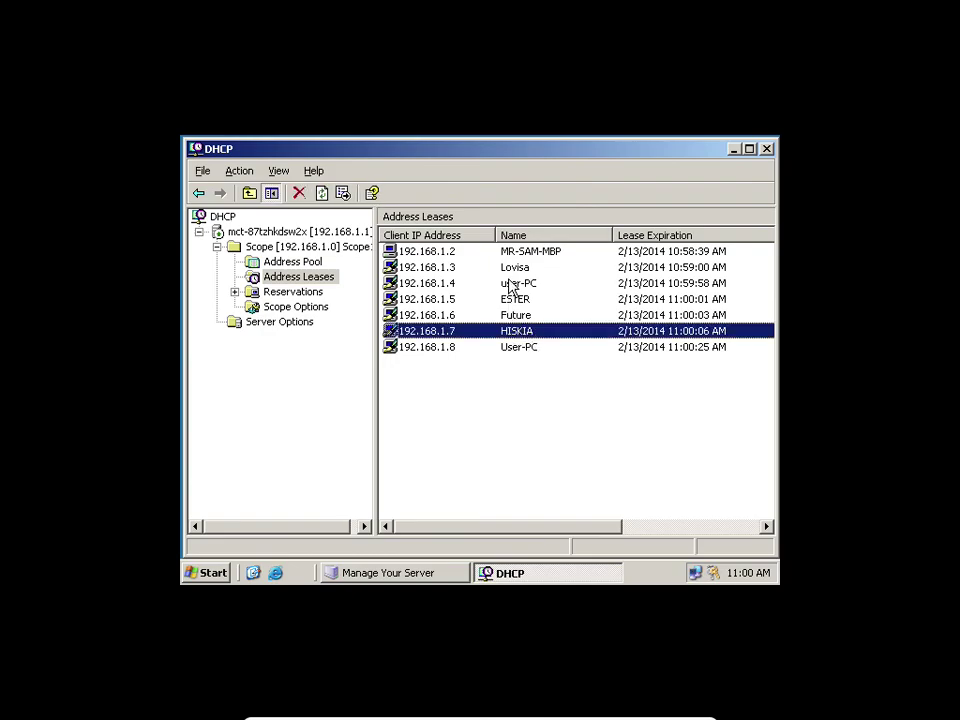